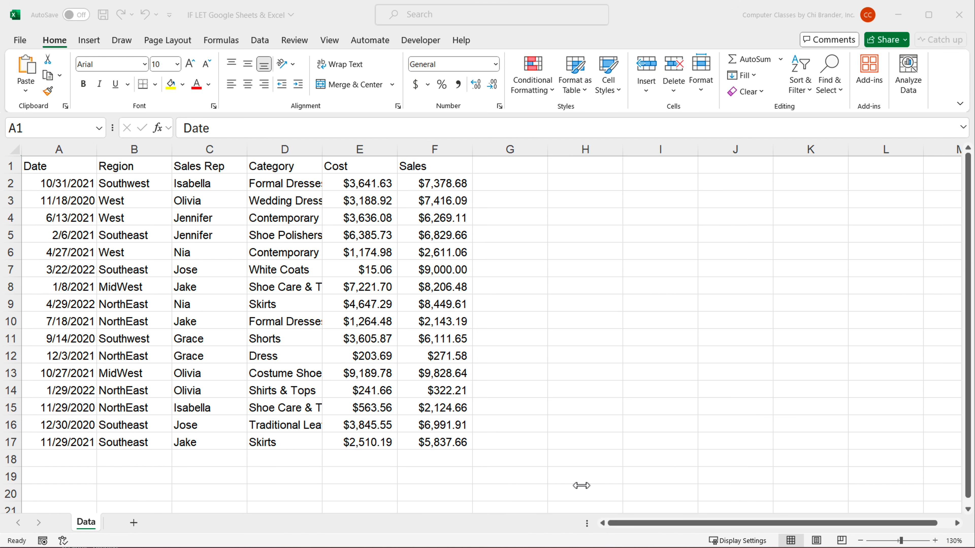
Add the column header "Profit" in cell G1, beside the Sales column.
{"action": "left_click", "coordinate": [330, 171]}
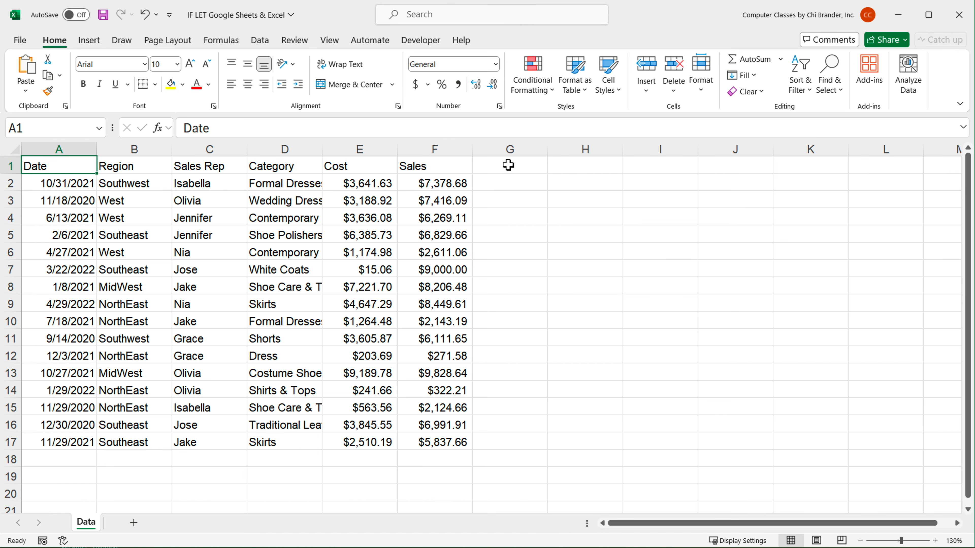
{"action": "left_click", "coordinate": [509, 169]}
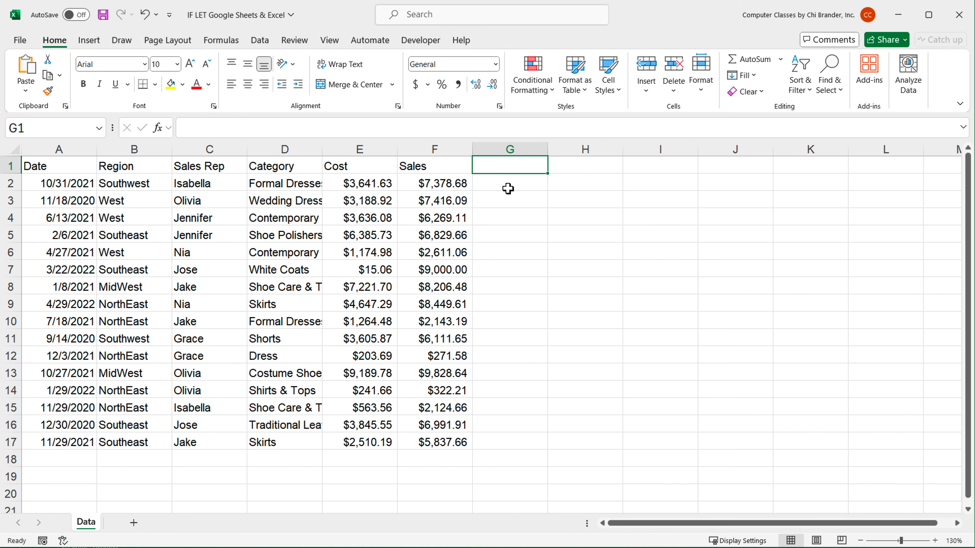
{"action": "left_click_drag", "start_coordinate": [433, 185], "coordinate": [425, 356]}
{"action": "left_click_drag", "start_coordinate": [361, 185], "coordinate": [361, 307]}
{"action": "left_click", "coordinate": [433, 200]}
{"action": "left_click", "coordinate": [497, 166]}
{"action": "type", "text": "Profit"}
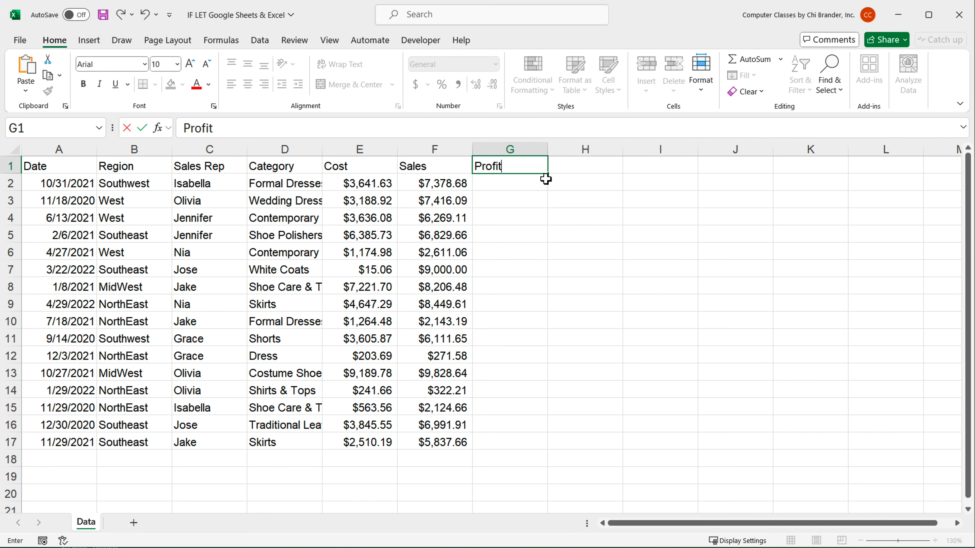
{"action": "key", "text": "Return"}
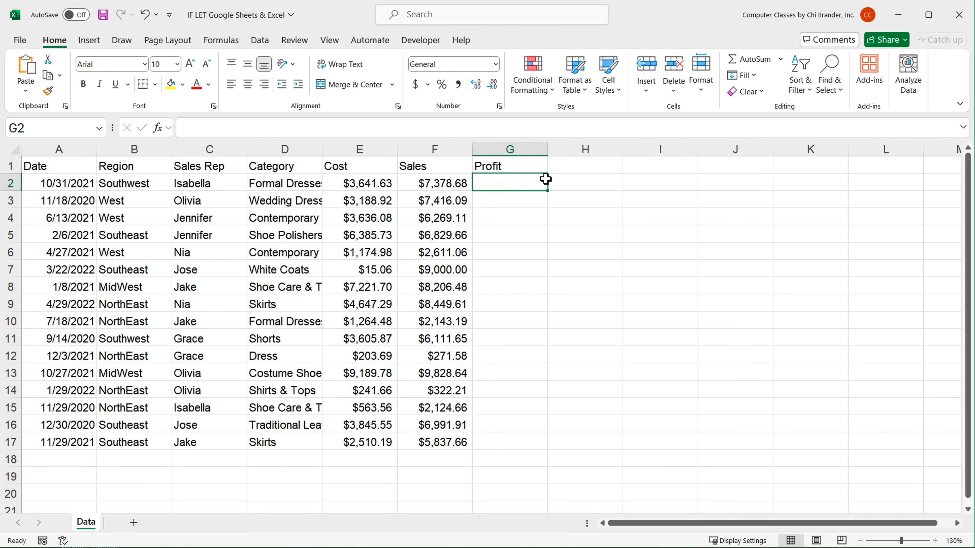
Calculate the profit in G2 with =F2-E2 and copy the formula down to G17.
{"action": "type", "text": "="}
{"action": "left_click", "coordinate": [434, 184]}
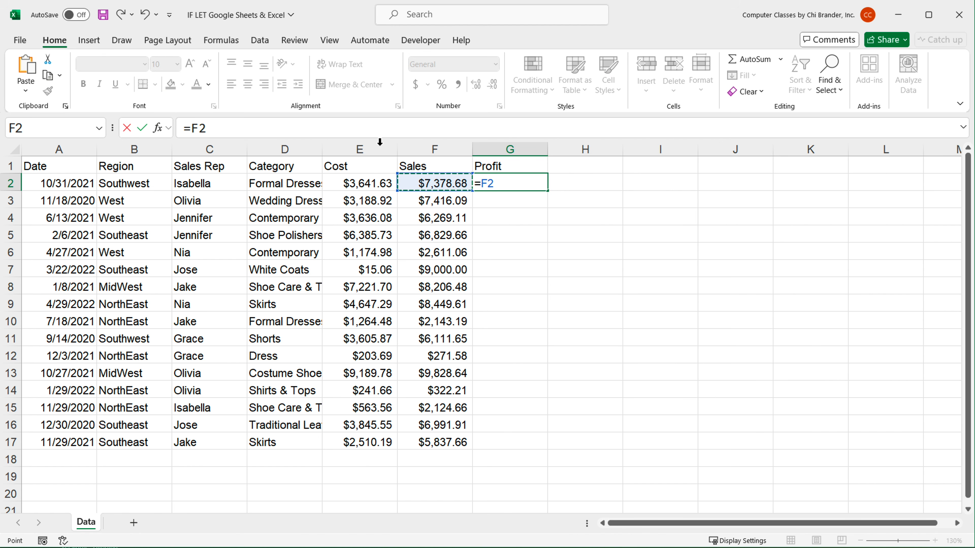
{"action": "type", "text": "-"}
{"action": "left_click", "coordinate": [340, 184]}
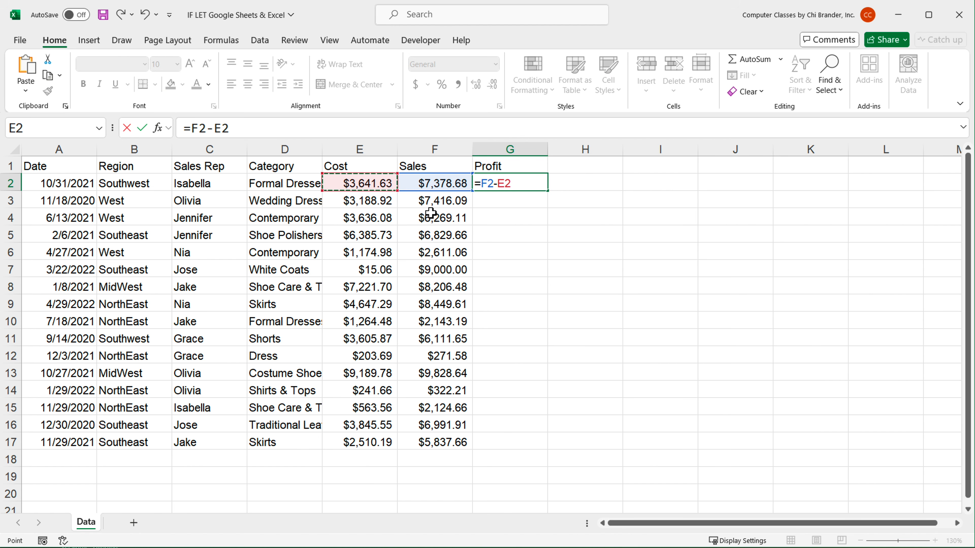
{"action": "key", "text": "Return"}
{"action": "left_click", "coordinate": [528, 188]}
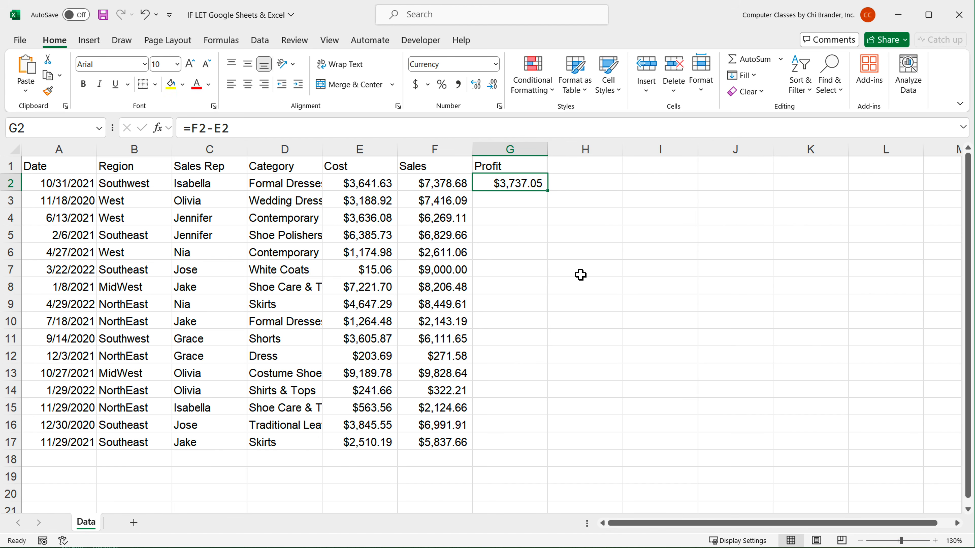
{"action": "left_click_drag", "start_coordinate": [548, 190], "coordinate": [537, 453]}
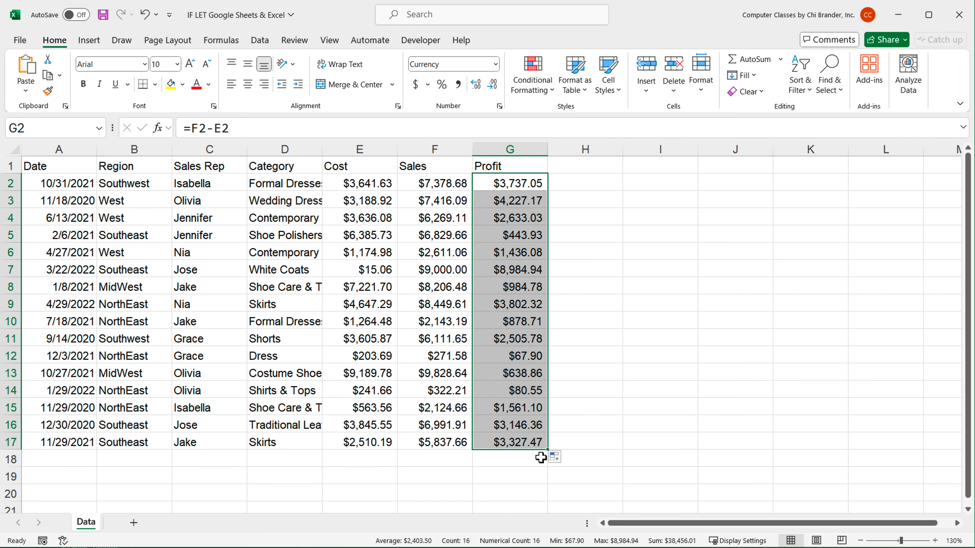
{"action": "double_click", "coordinate": [522, 183]}
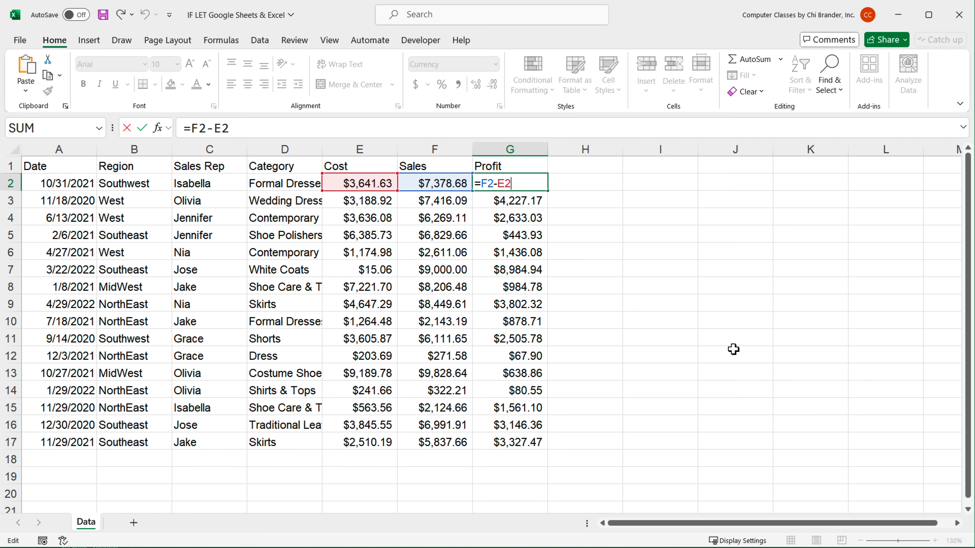
{"action": "key", "text": "Return"}
Add the column header "Profit Margin" in cell H1.
{"action": "key", "text": "Up"}
{"action": "key", "text": "Up"}
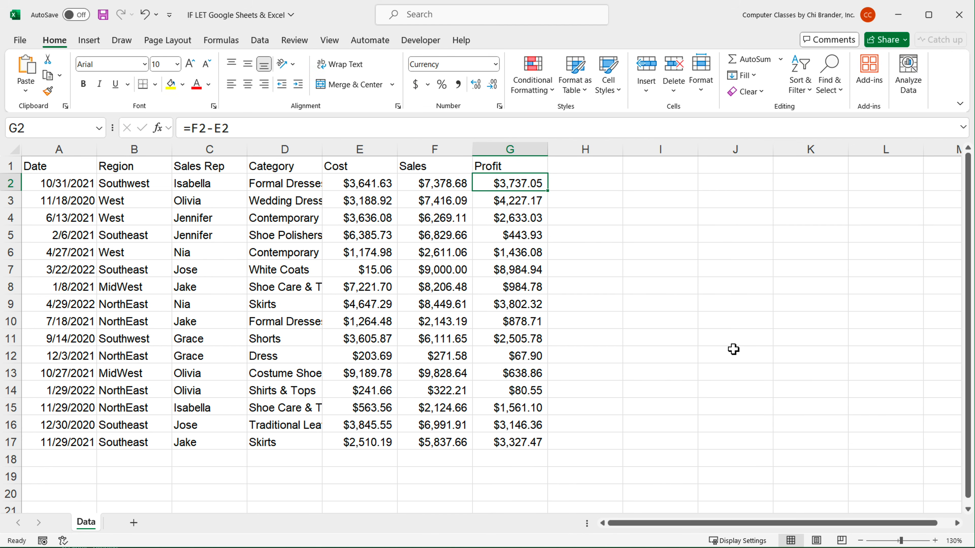
{"action": "key", "text": "Right"}
{"action": "type", "text": "Profit MArgin"}
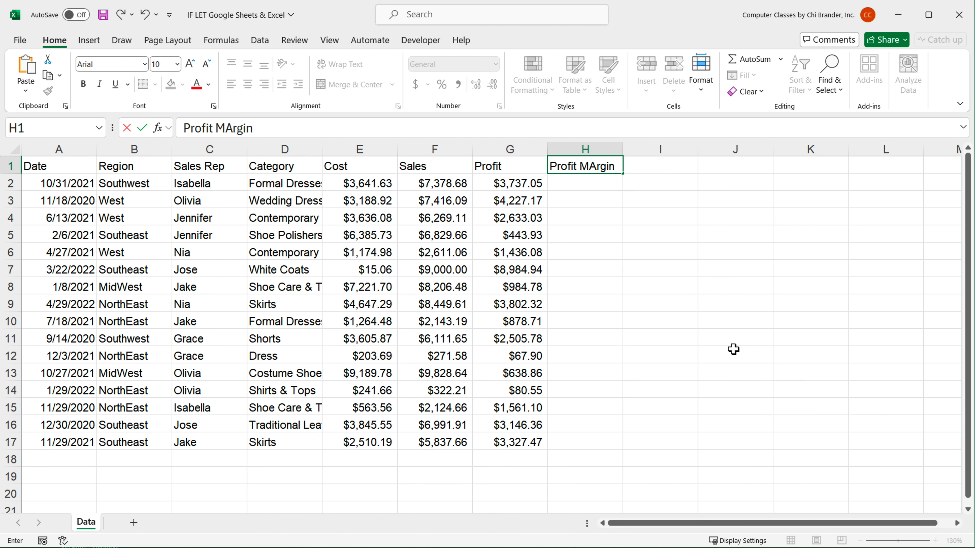
{"action": "key", "text": "Return"}
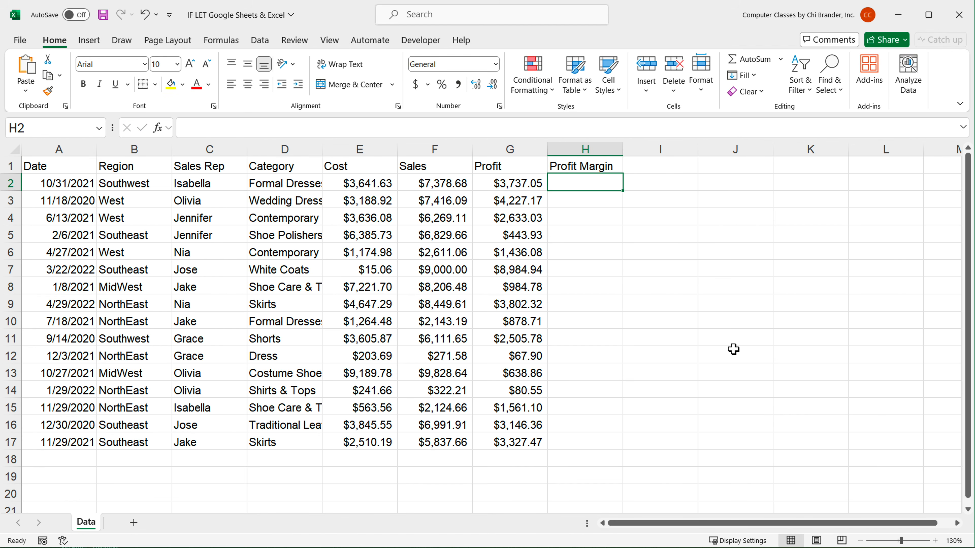
Calculate the profit margin in H2 with the formula =G2/F2.
{"action": "type", "text": "="}
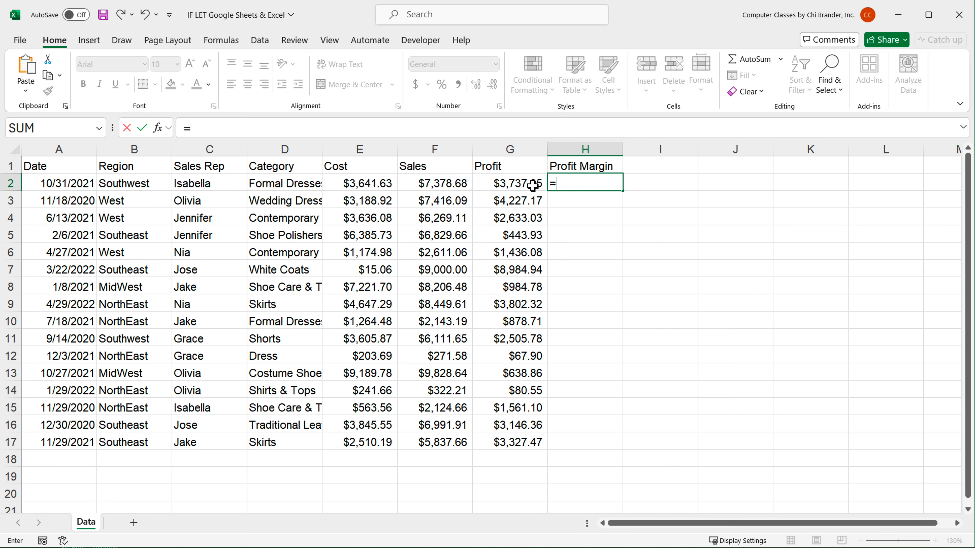
{"action": "left_click", "coordinate": [515, 186]}
{"action": "type", "text": "/"}
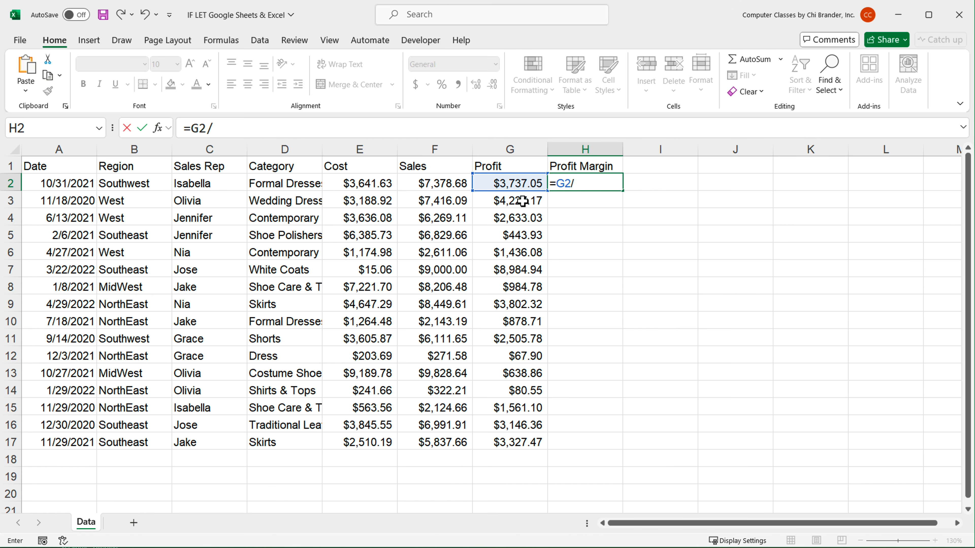
{"action": "left_click", "coordinate": [443, 185]}
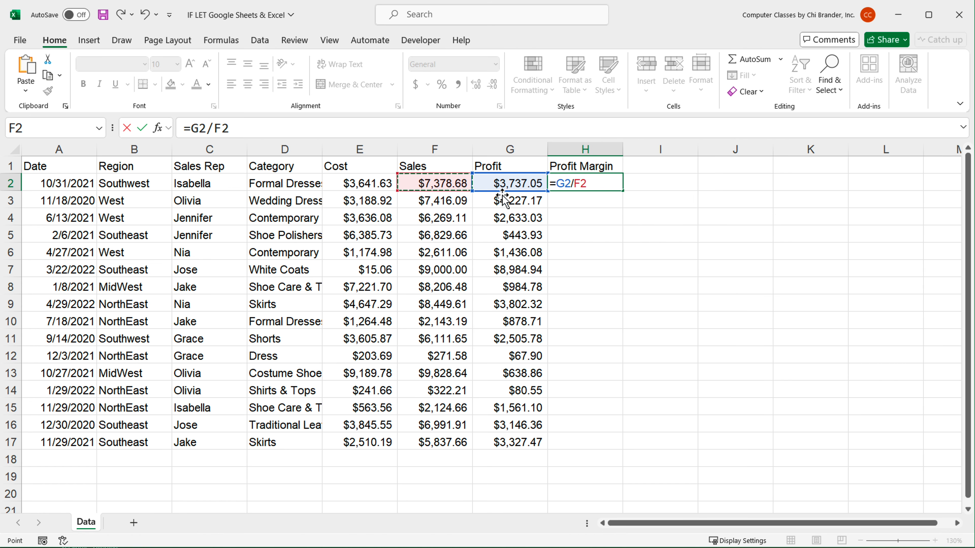
{"action": "key", "text": "ctrl+Return"}
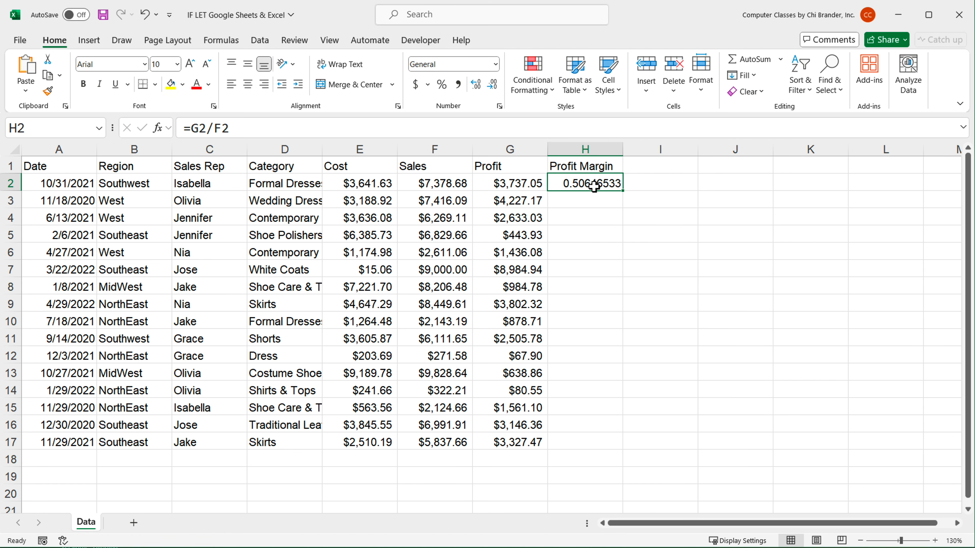
Copy the profit margin formula down to H17 and format H2:H17 as Percentage.
{"action": "double_click", "coordinate": [623, 194]}
{"action": "left_click", "coordinate": [495, 65]}
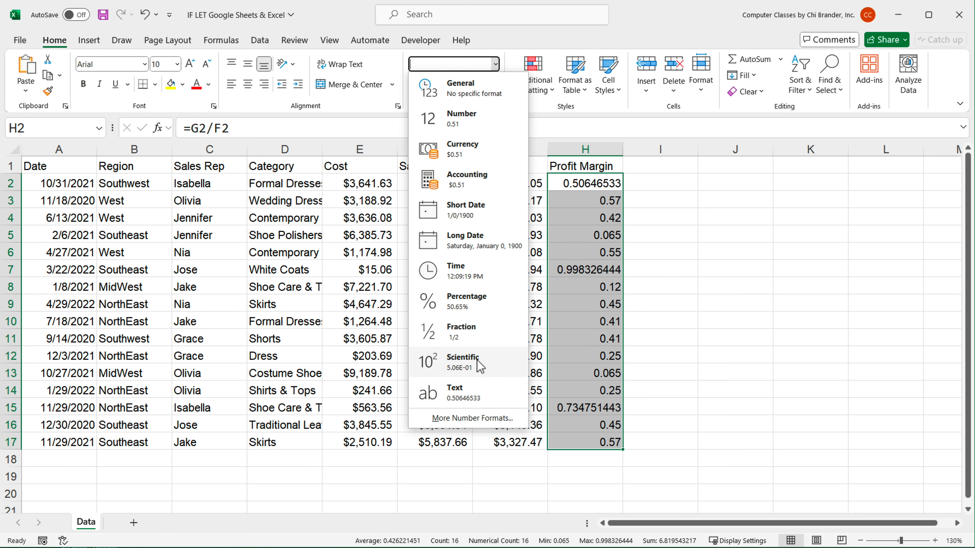
{"action": "left_click", "coordinate": [478, 305]}
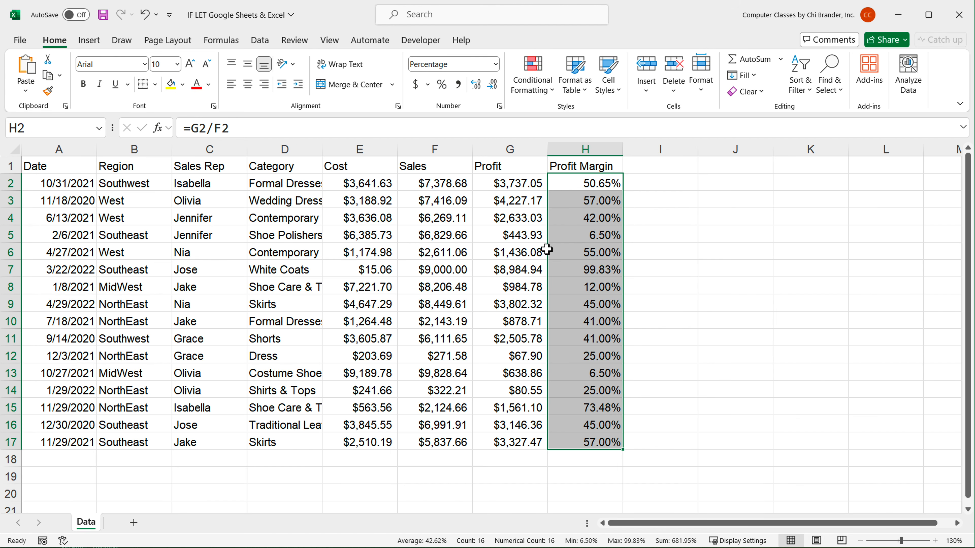
Enter the commission formula =IF(H2>50%,G2*20%,G2*12%) in cell I2.
{"action": "left_click", "coordinate": [657, 182]}
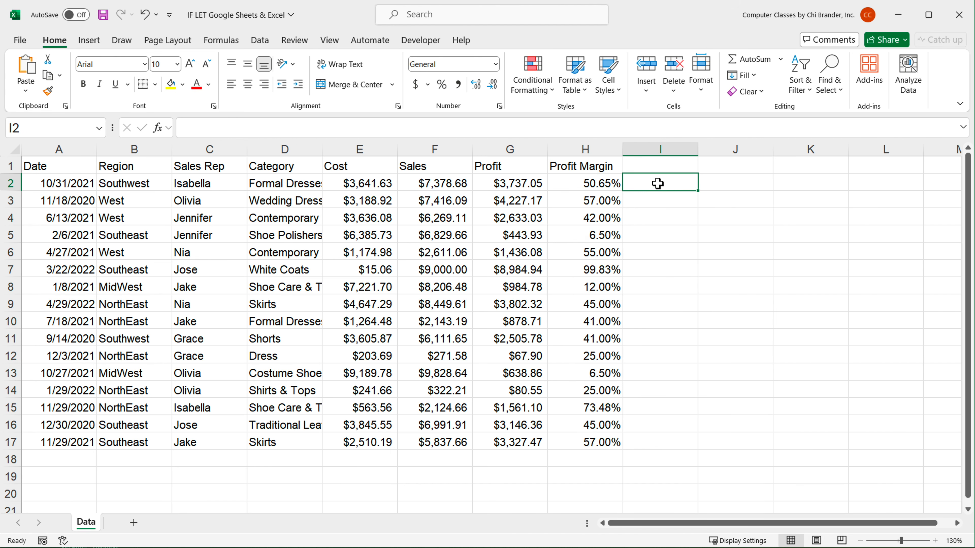
{"action": "type", "text": "=IF("}
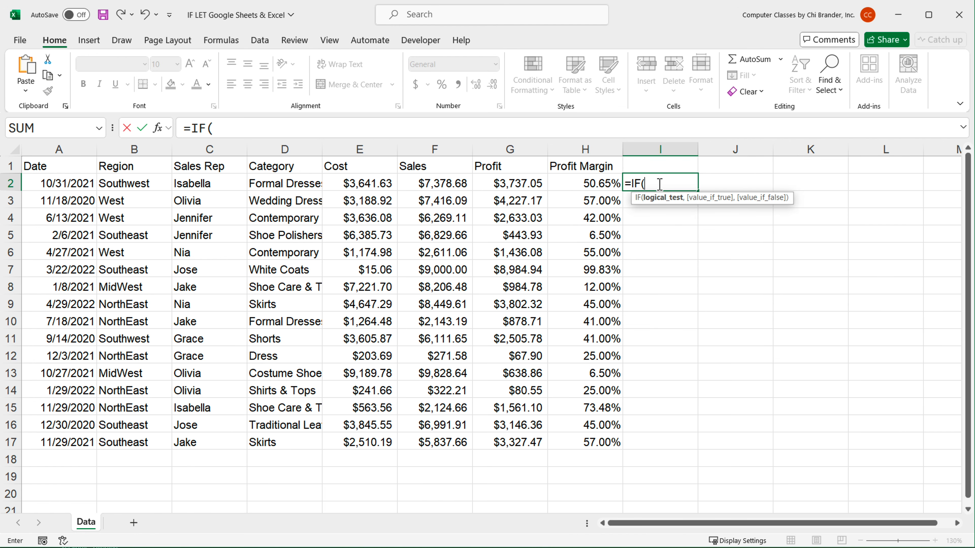
{"action": "left_click", "coordinate": [593, 184]}
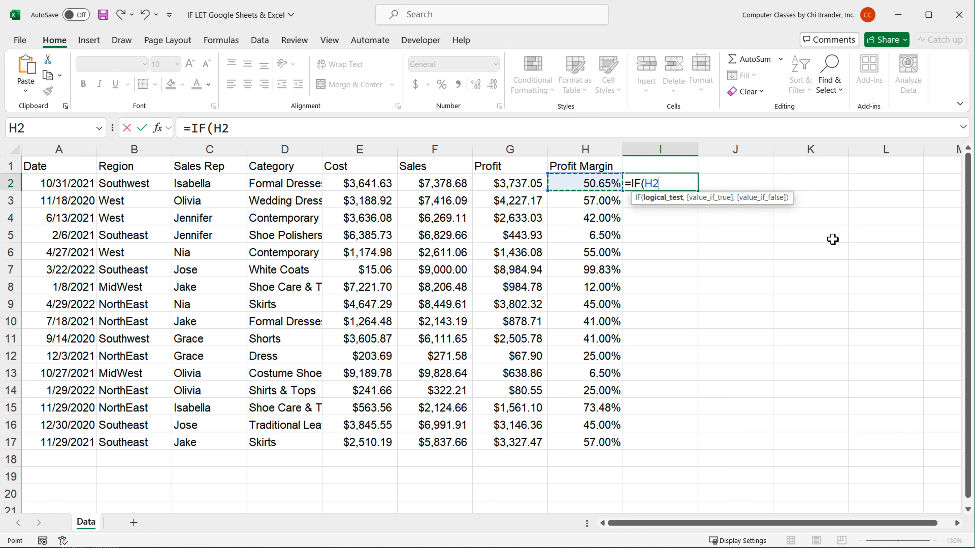
{"action": "type", "text": ">50%"}
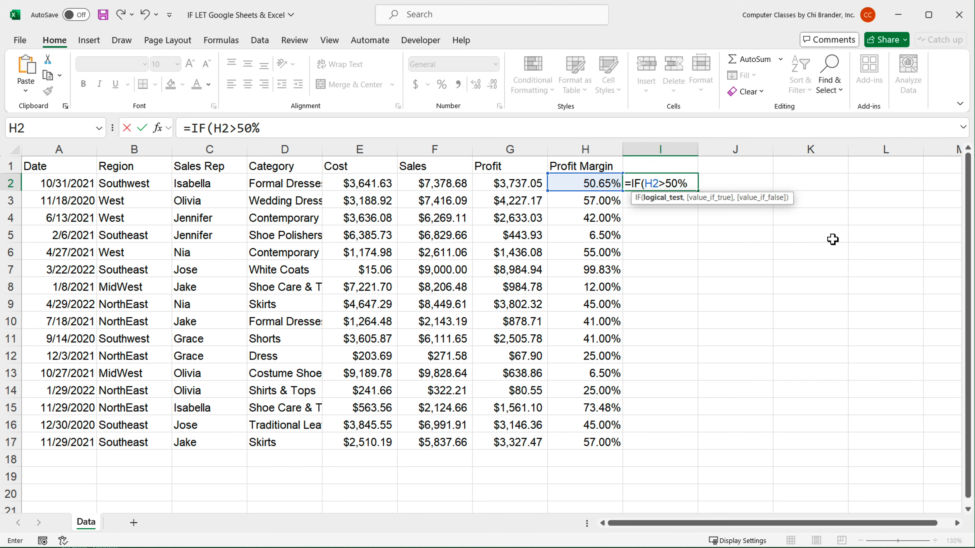
{"action": "type", "text": ","}
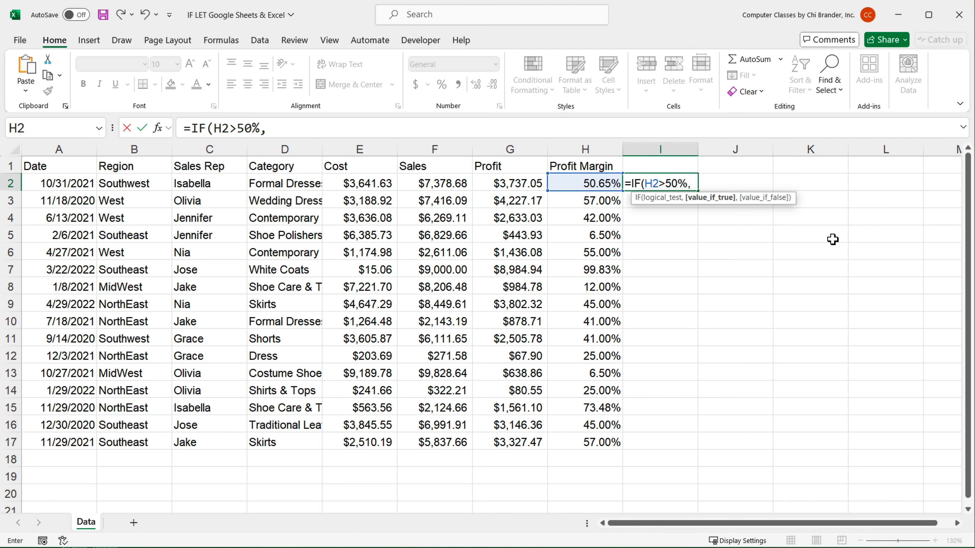
{"action": "left_click", "coordinate": [514, 185]}
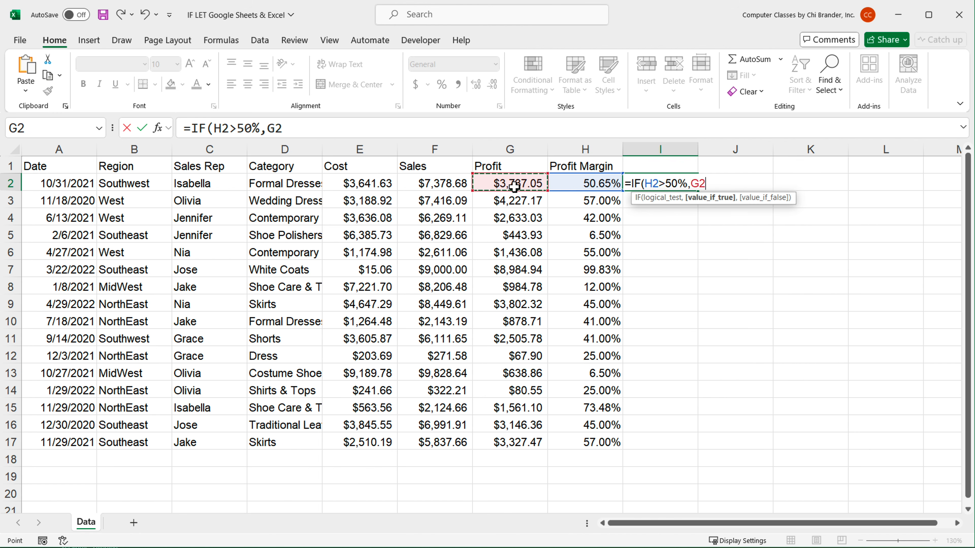
{"action": "type", "text": "*20"}
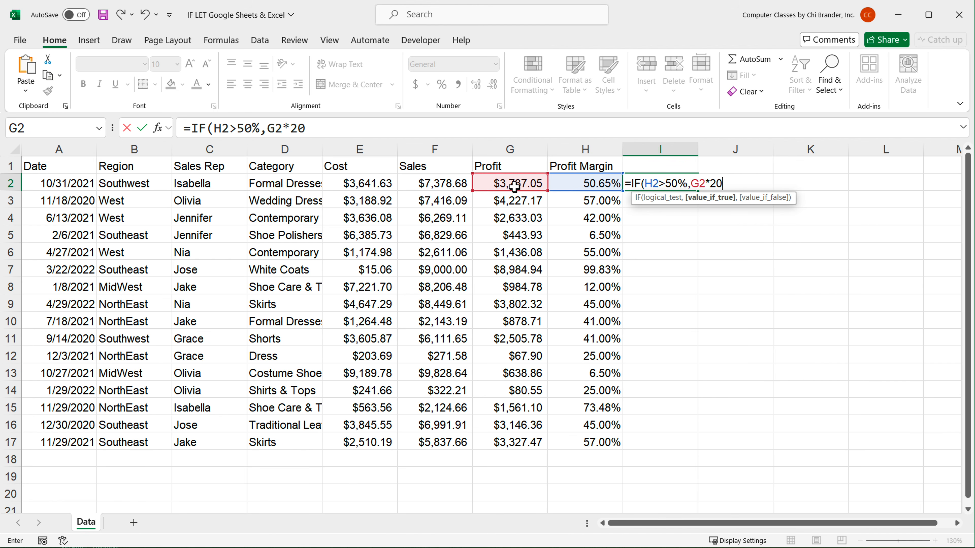
{"action": "type", "text": "%,"}
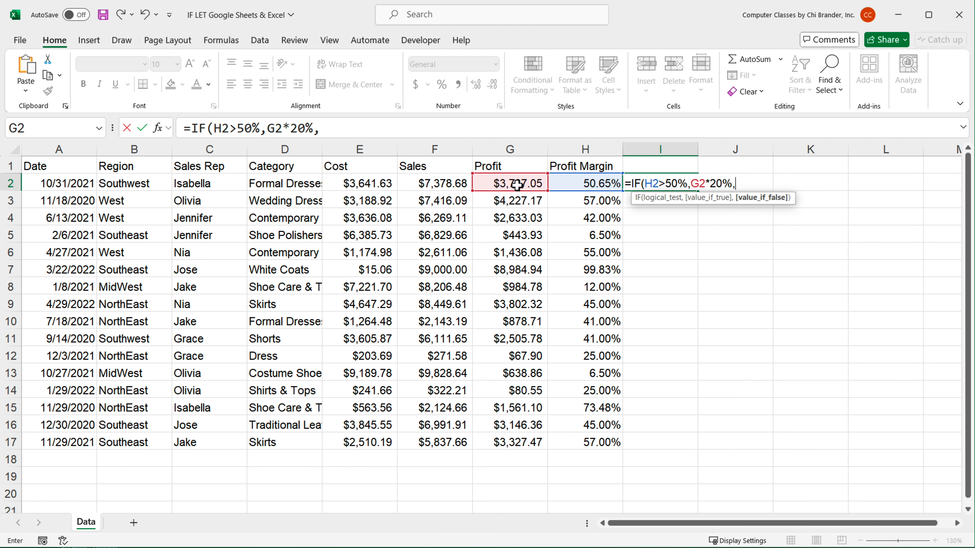
{"action": "left_click", "coordinate": [517, 185]}
{"action": "type", "text": "*12"}
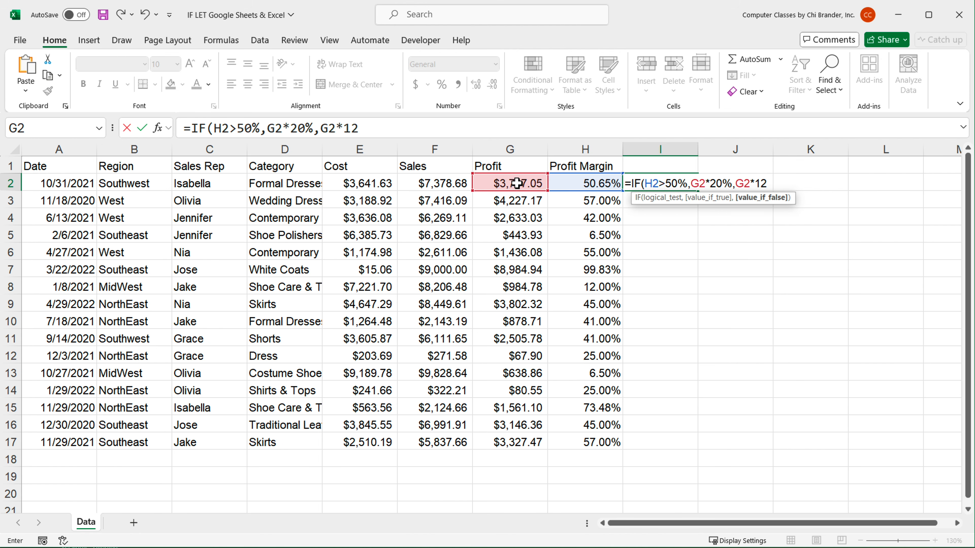
{"action": "type", "text": "%)"}
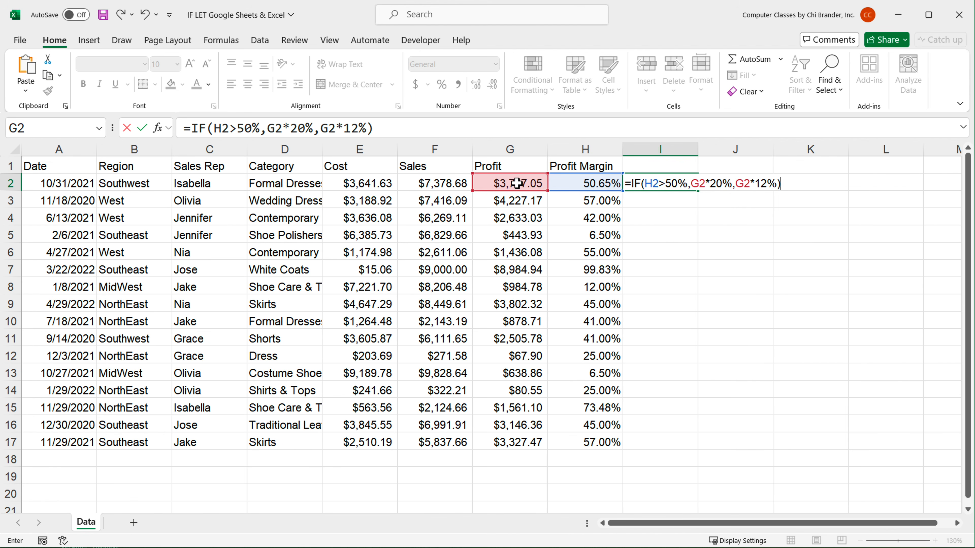
{"action": "key", "text": "Return"}
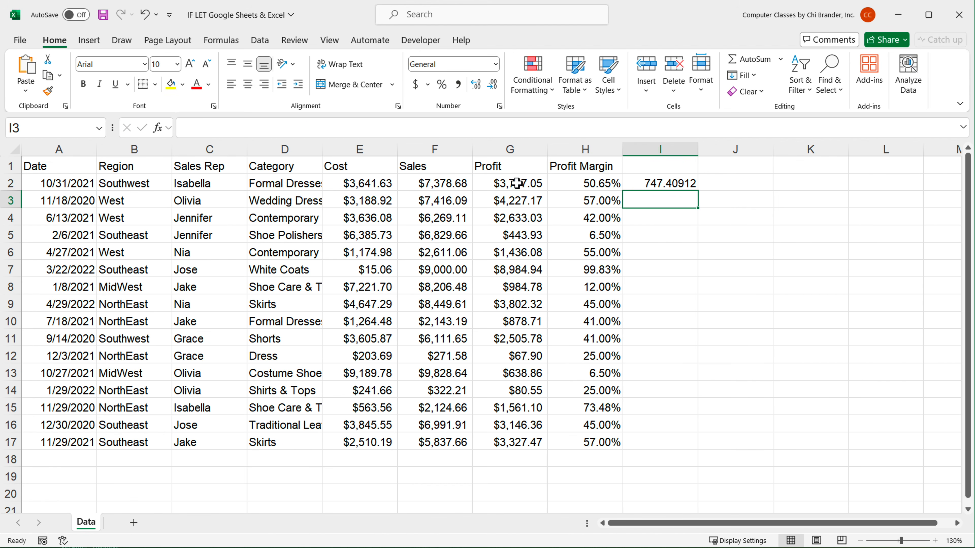
Copy the commission formula down to I17 and format I2:I17 as Currency.
{"action": "left_click", "coordinate": [671, 188]}
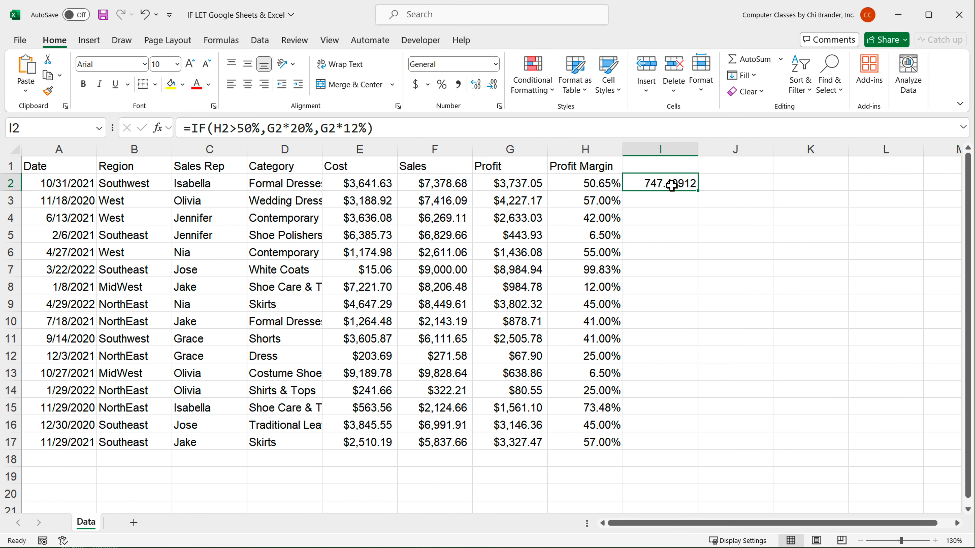
{"action": "double_click", "coordinate": [701, 193]}
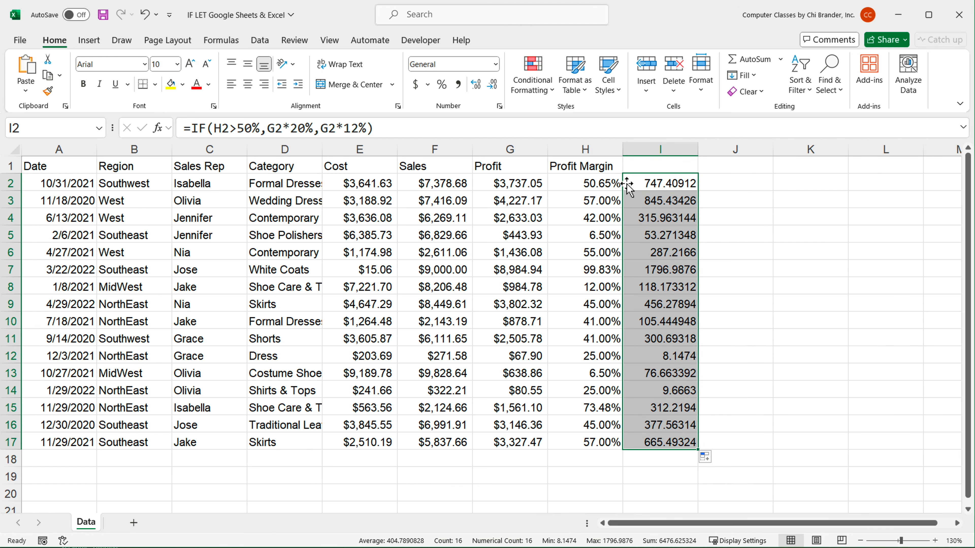
{"action": "left_click", "coordinate": [495, 65]}
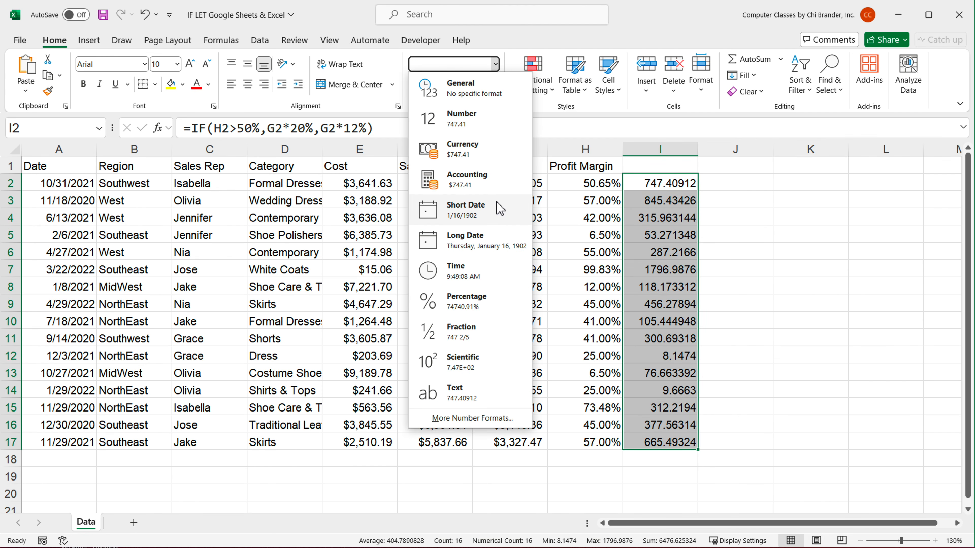
{"action": "left_click", "coordinate": [490, 153]}
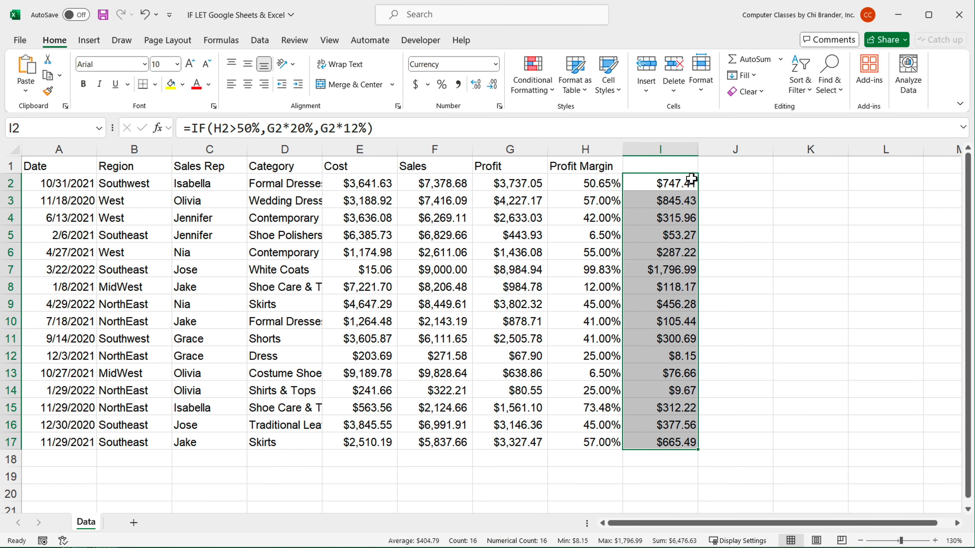
Add the column header "Commission" in cell I1.
{"action": "left_click", "coordinate": [675, 170]}
{"action": "type", "text": "Commis"}
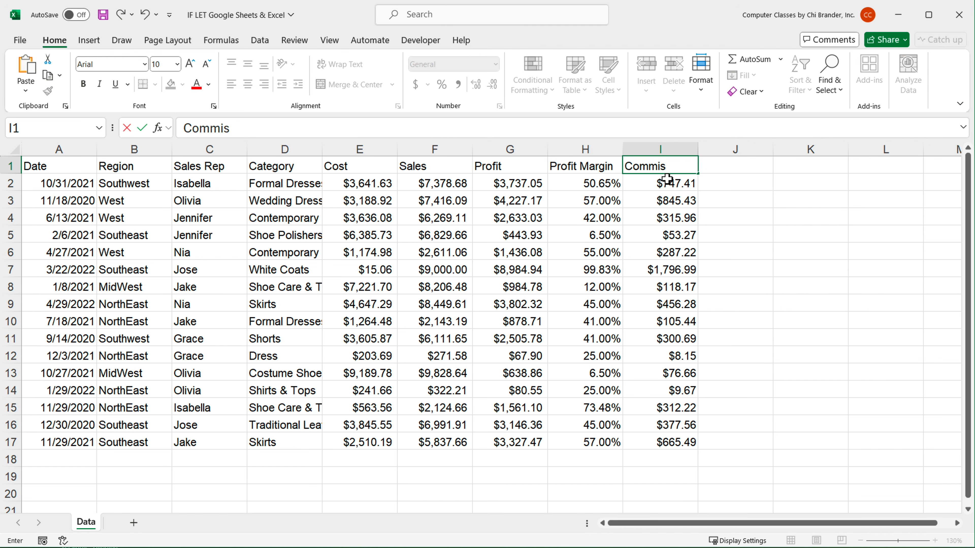
{"action": "type", "text": "sion"}
{"action": "key", "text": "Return"}
Review the commission formula in cell I2 and the Profit and Profit Margin columns it refers to.
{"action": "double_click", "coordinate": [667, 179]}
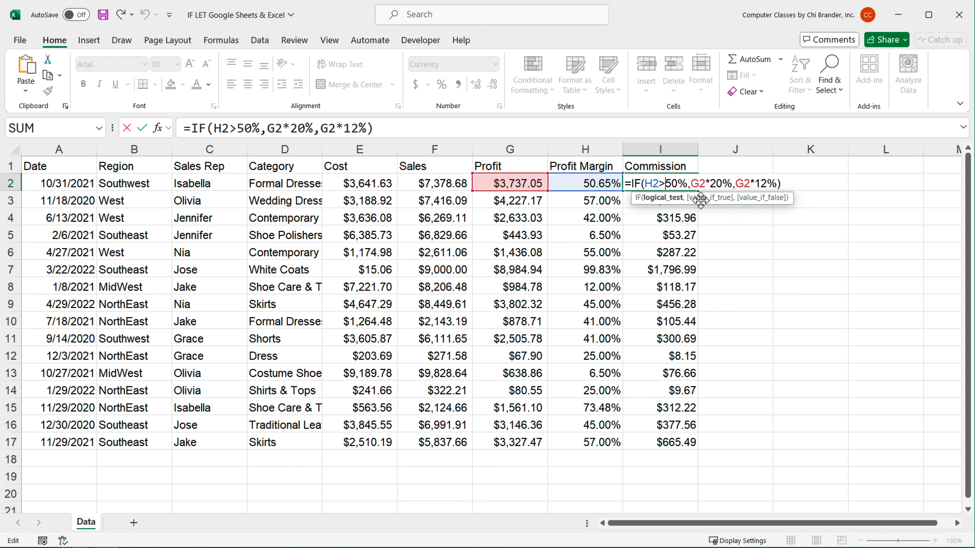
{"action": "left_click", "coordinate": [791, 186]}
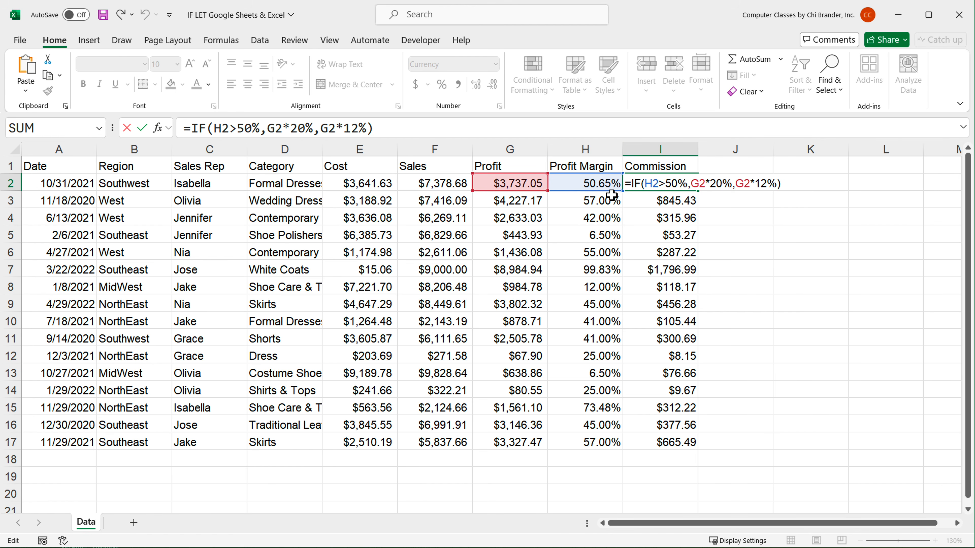
{"action": "key", "text": "ctrl+Return"}
{"action": "left_click_drag", "start_coordinate": [530, 153], "coordinate": [615, 149]}
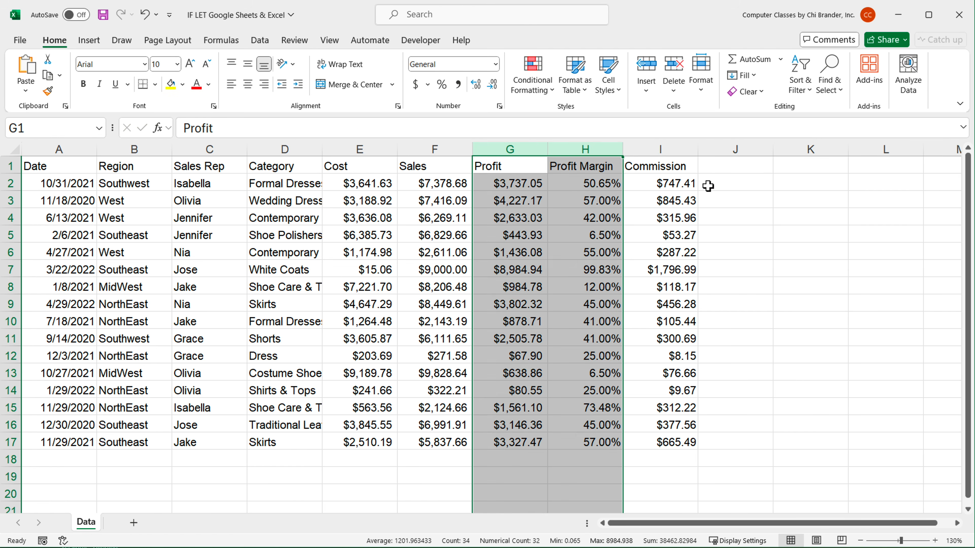
{"action": "double_click", "coordinate": [665, 183]}
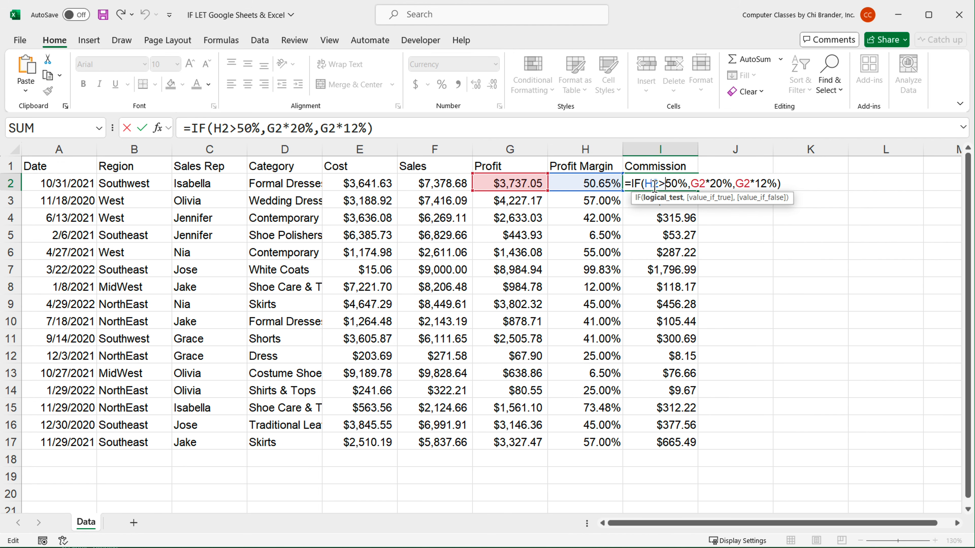
{"action": "left_click_drag", "start_coordinate": [655, 186], "coordinate": [777, 184]}
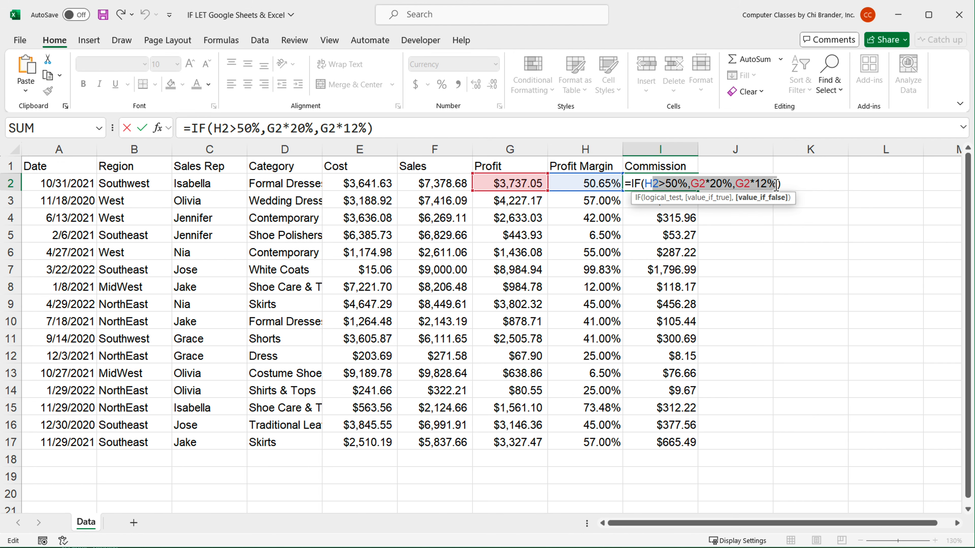
{"action": "key", "text": "Escape"}
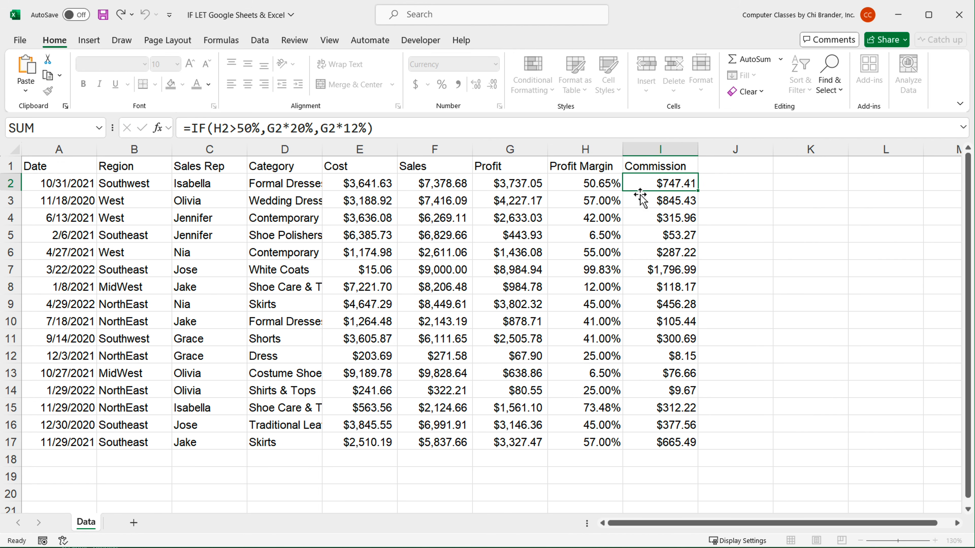
Copy the expression G2/F2 from the profit margin formula in cell H2, leaving the cell unedited.
{"action": "double_click", "coordinate": [577, 188]}
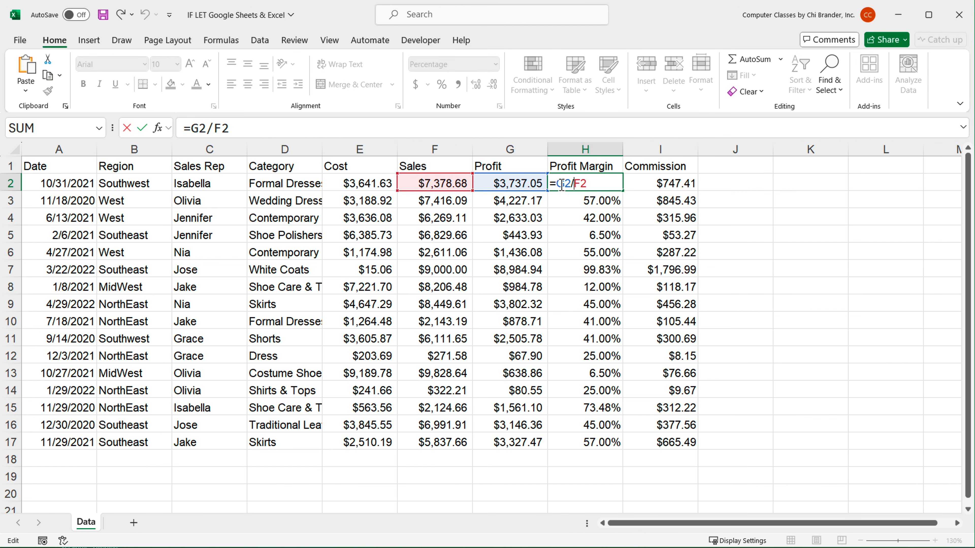
{"action": "left_click_drag", "start_coordinate": [557, 184], "coordinate": [586, 186]}
{"action": "right_click", "coordinate": [579, 188]}
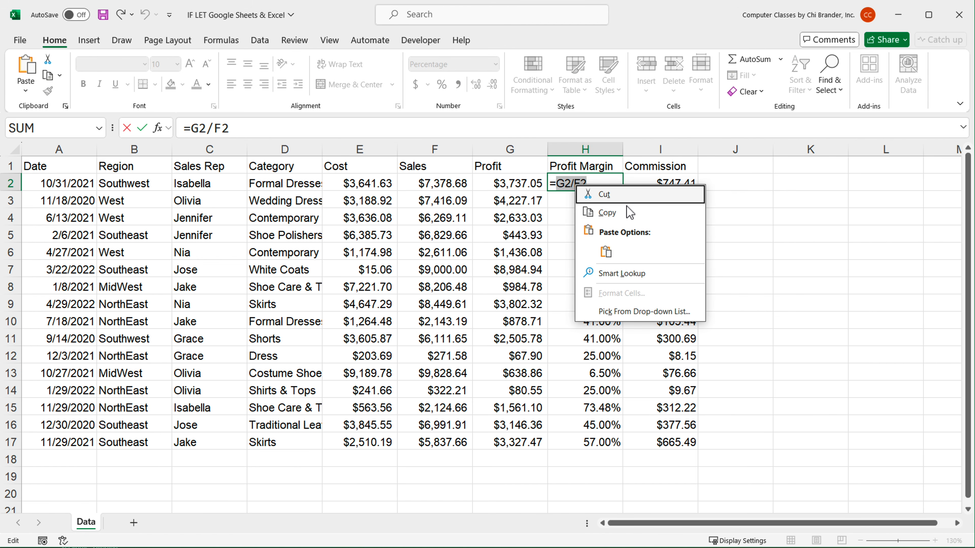
{"action": "left_click", "coordinate": [618, 212]}
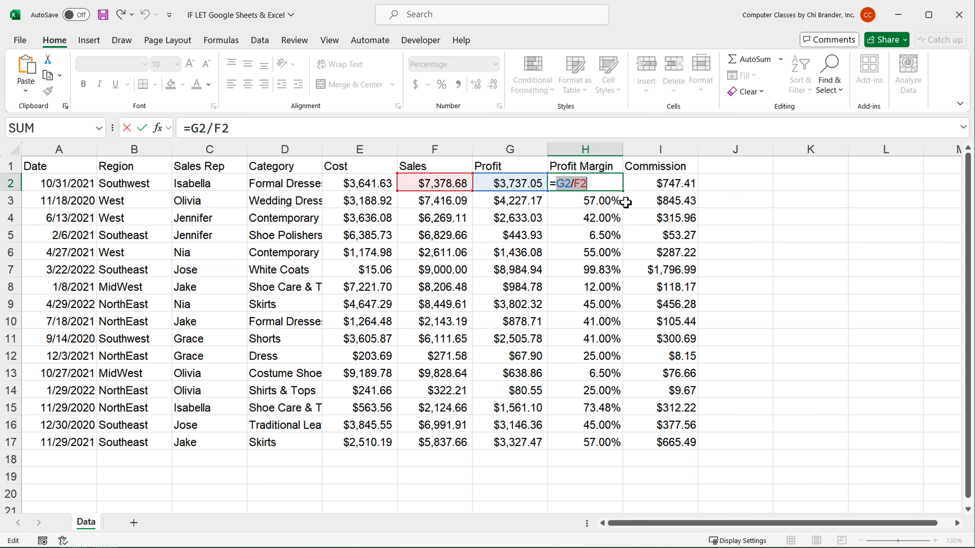
{"action": "key", "text": "Escape"}
Replace the H2 reference in cell I2's commission formula with G2/F2 and copy the formula down to I17.
{"action": "left_click", "coordinate": [663, 182]}
{"action": "double_click", "coordinate": [662, 182]}
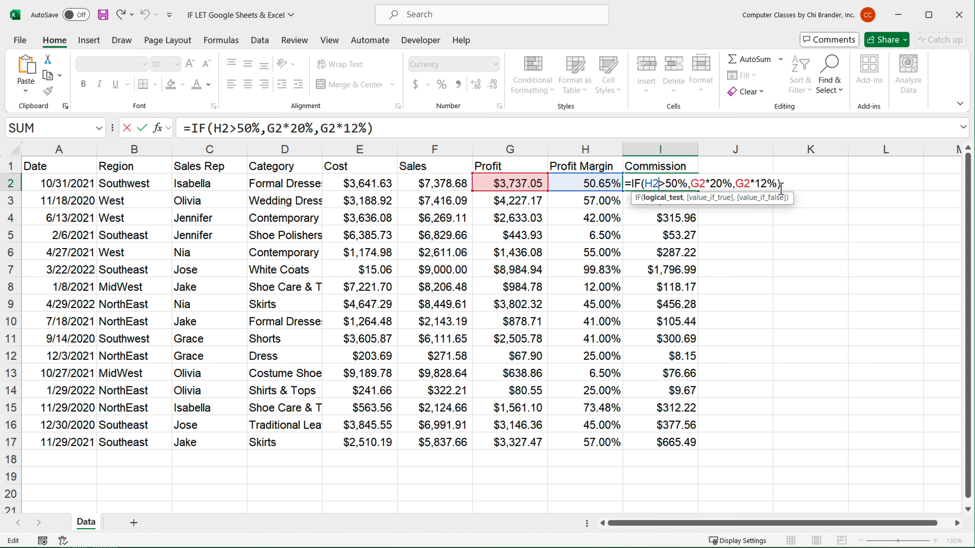
{"action": "key", "text": "BackSpace"}
{"action": "key", "text": "BackSpace"}
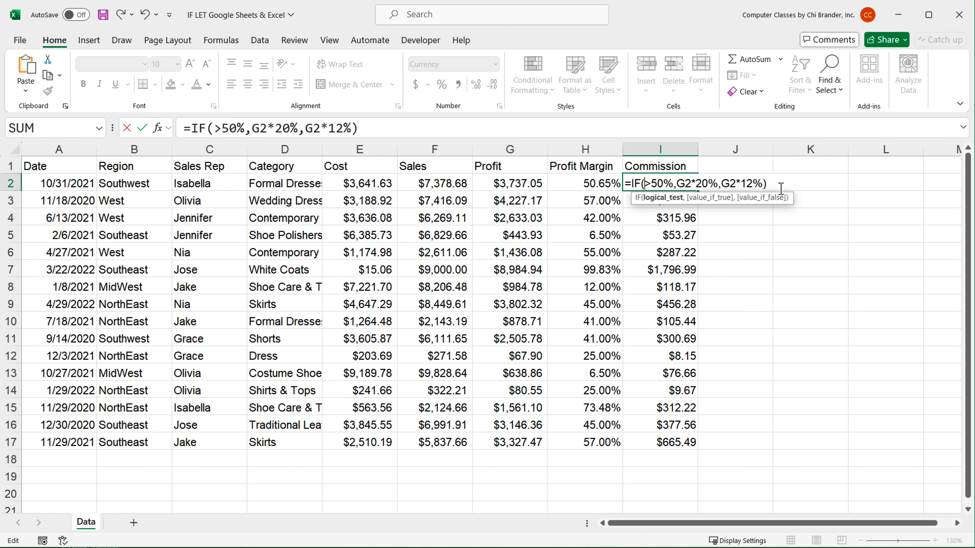
{"action": "type", "text": "G2/F2"}
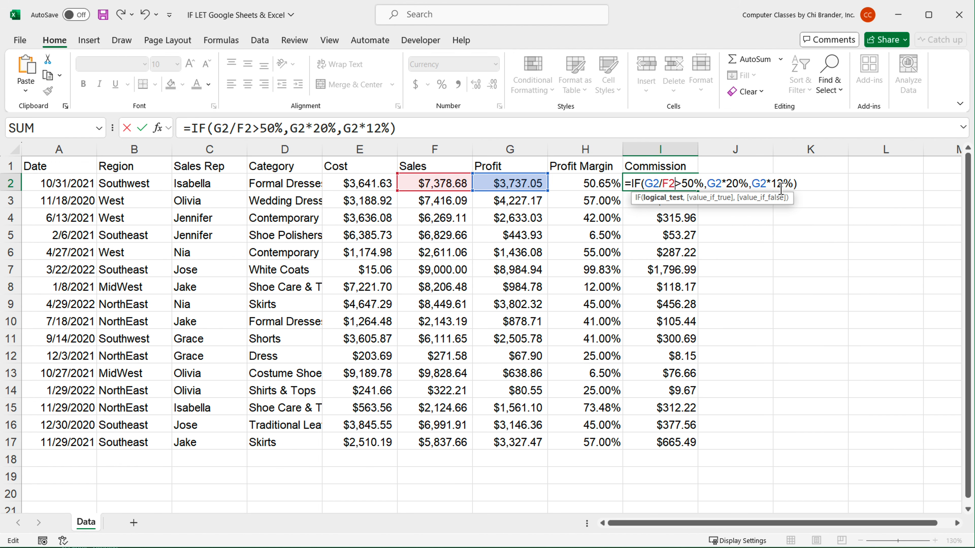
{"action": "key", "text": "Return"}
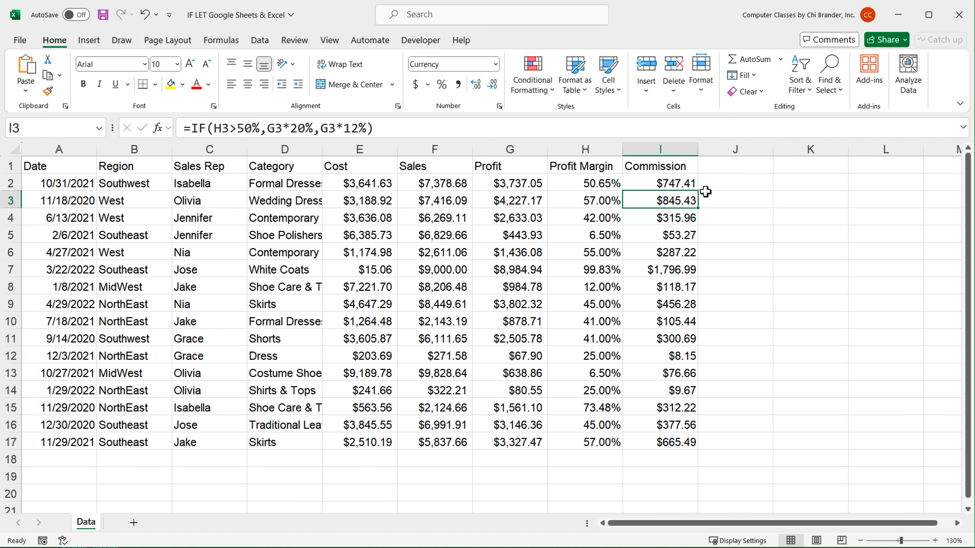
{"action": "left_click", "coordinate": [684, 185]}
{"action": "double_click", "coordinate": [698, 192]}
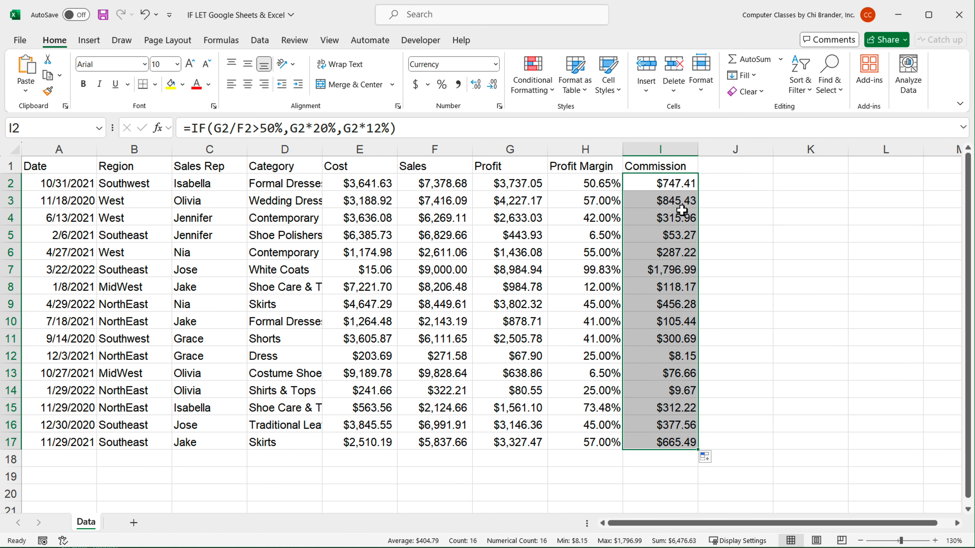
Check the commission formula in cell I2 and delete the Profit Margin column H.
{"action": "double_click", "coordinate": [670, 184]}
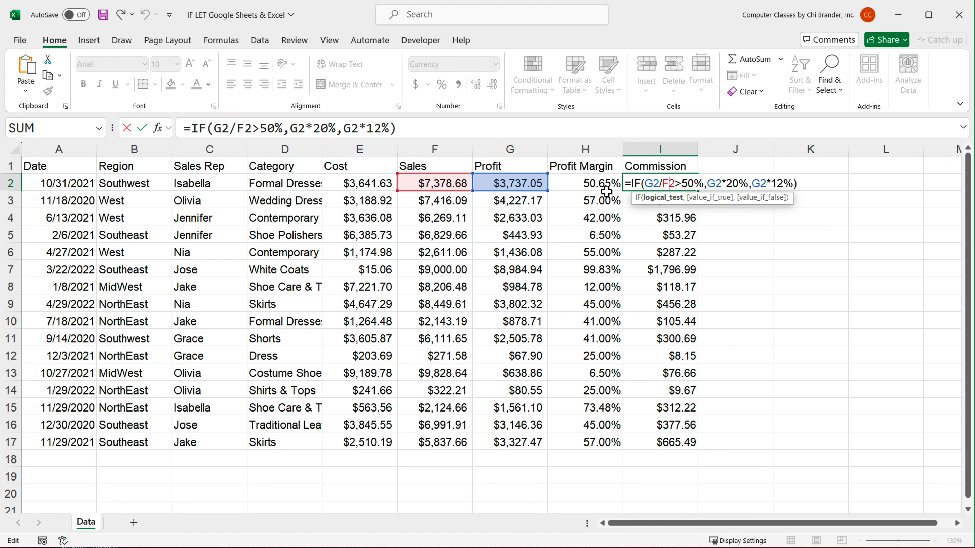
{"action": "key", "text": "Escape"}
{"action": "right_click", "coordinate": [591, 150]}
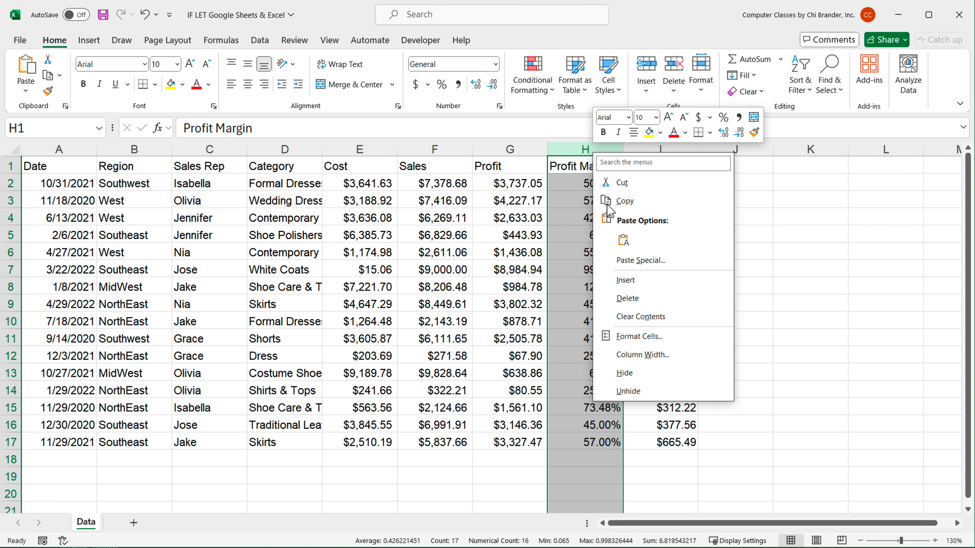
{"action": "left_click", "coordinate": [645, 299]}
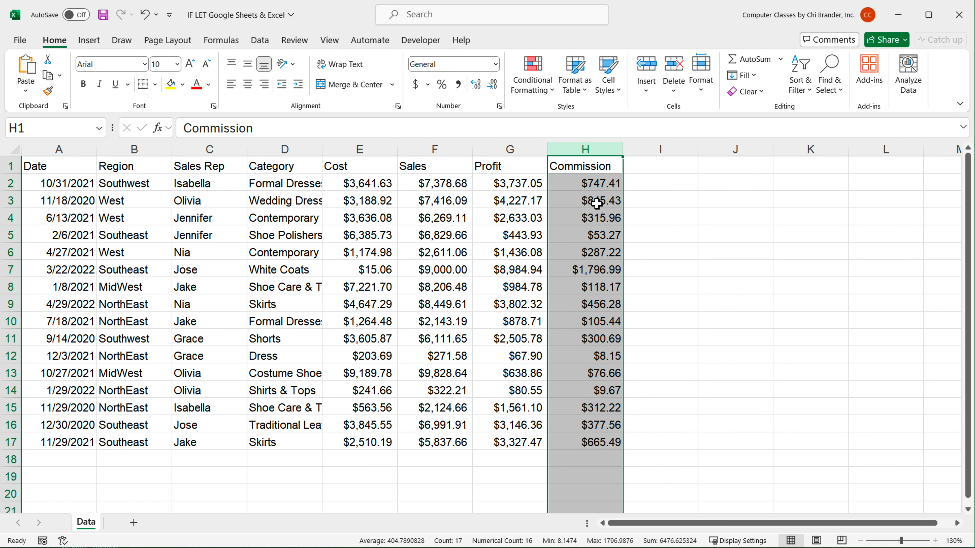
Check the G2 reference in cell H2's commission formula and copy the expression F2-E2 from cell G2's profit formula.
{"action": "double_click", "coordinate": [594, 183]}
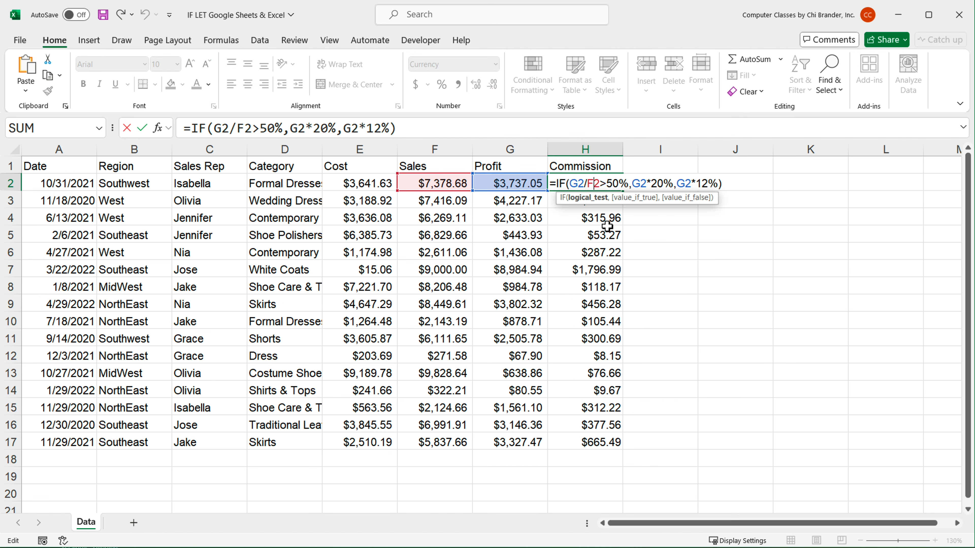
{"action": "double_click", "coordinate": [577, 184]}
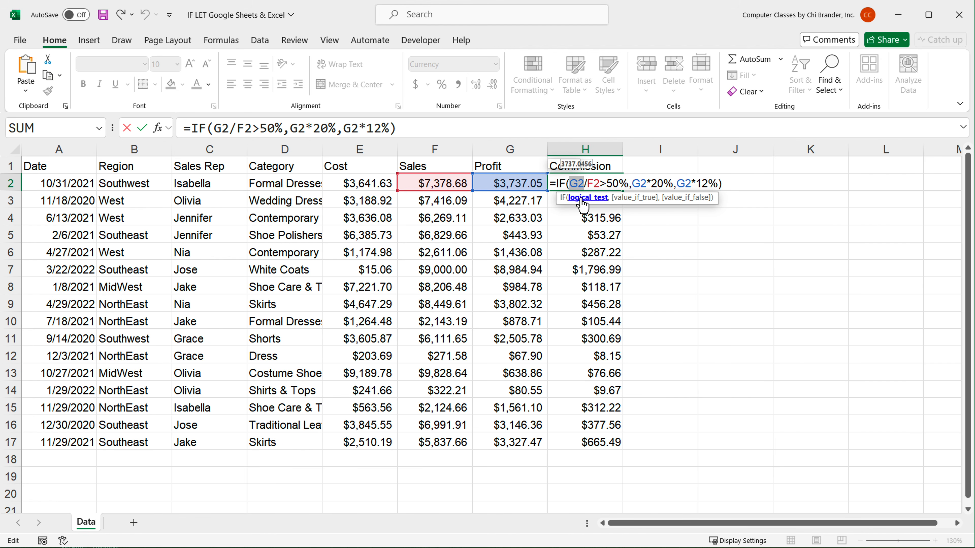
{"action": "key", "text": "Escape"}
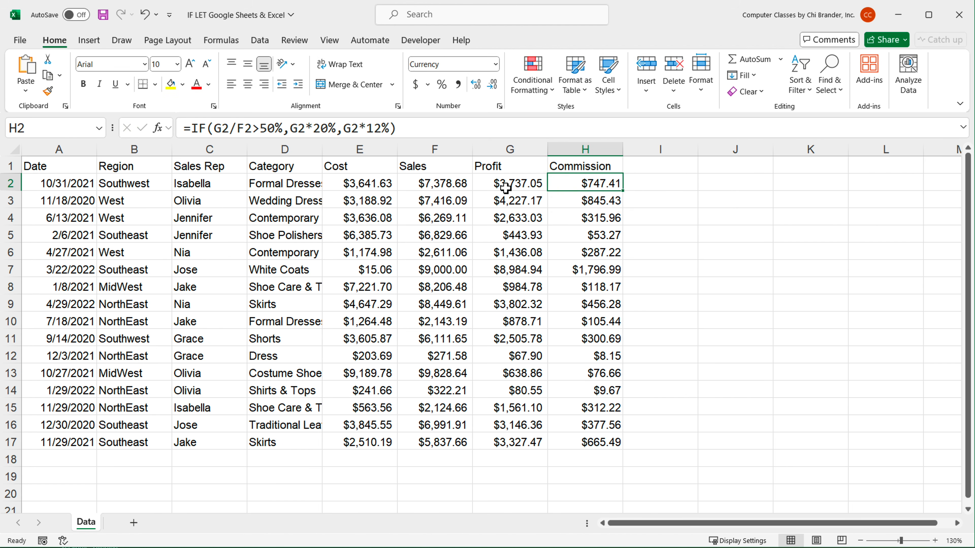
{"action": "double_click", "coordinate": [496, 187]}
{"action": "left_click_drag", "start_coordinate": [484, 184], "coordinate": [555, 185]}
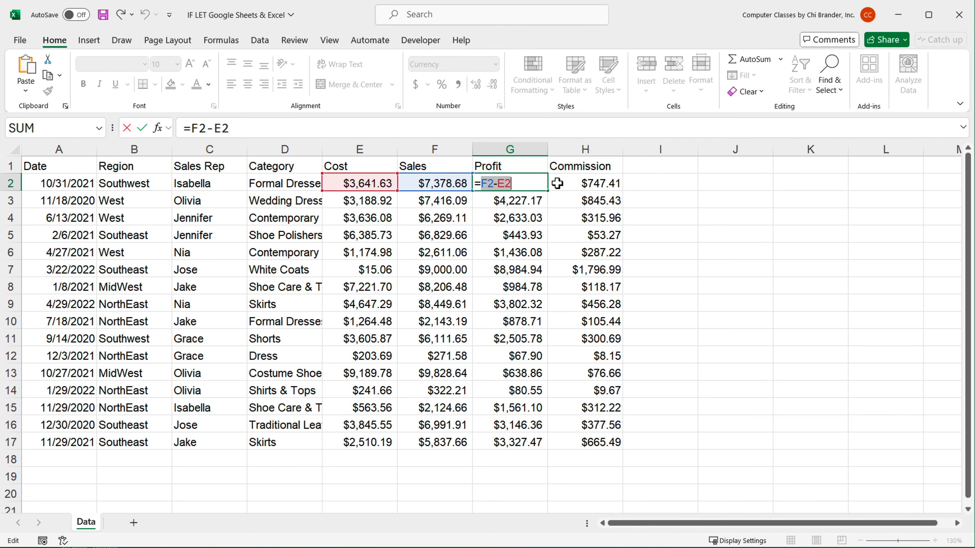
{"action": "key", "text": "Escape"}
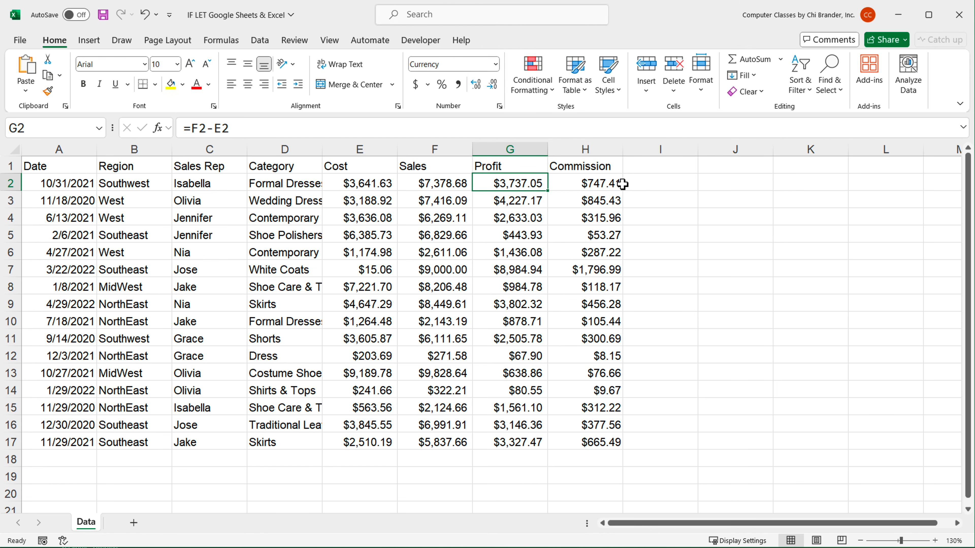
Replace all three G2 references in cell H2's commission formula with F2-E2.
{"action": "double_click", "coordinate": [600, 185]}
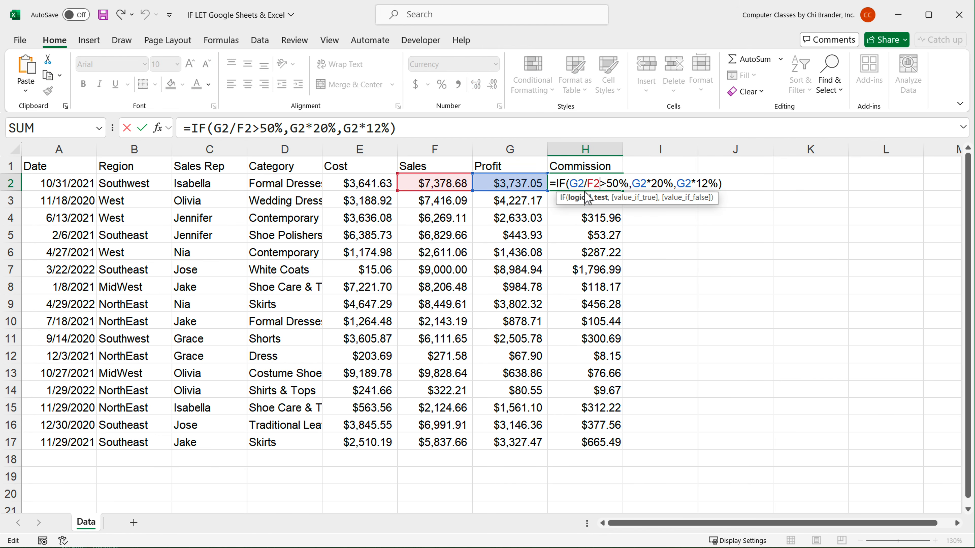
{"action": "double_click", "coordinate": [640, 184]}
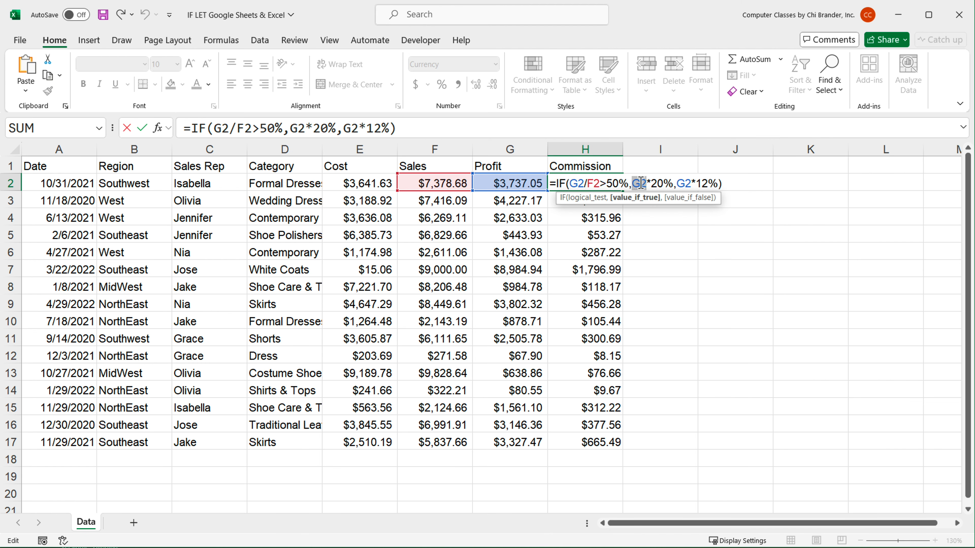
{"action": "double_click", "coordinate": [684, 183]}
{"action": "double_click", "coordinate": [576, 184]}
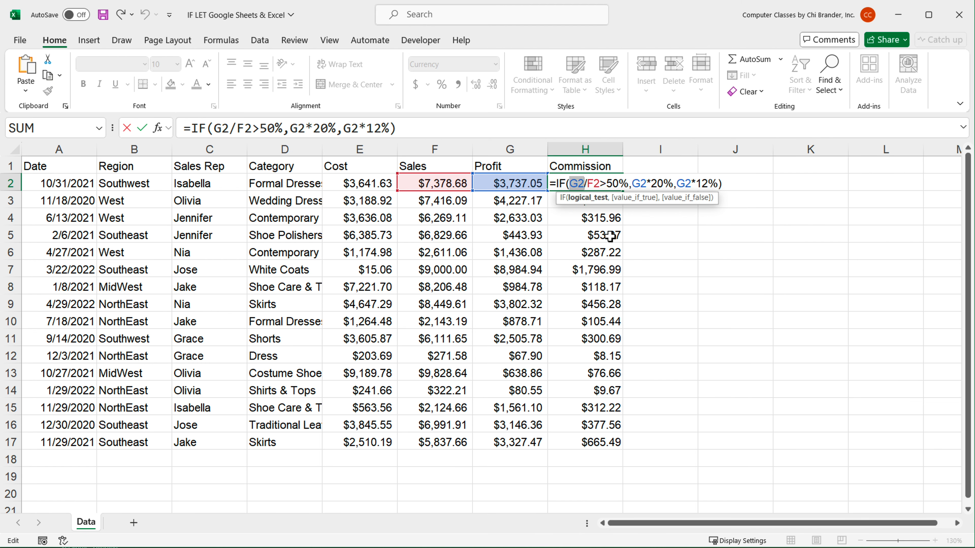
{"action": "type", "text": "F2-E2"}
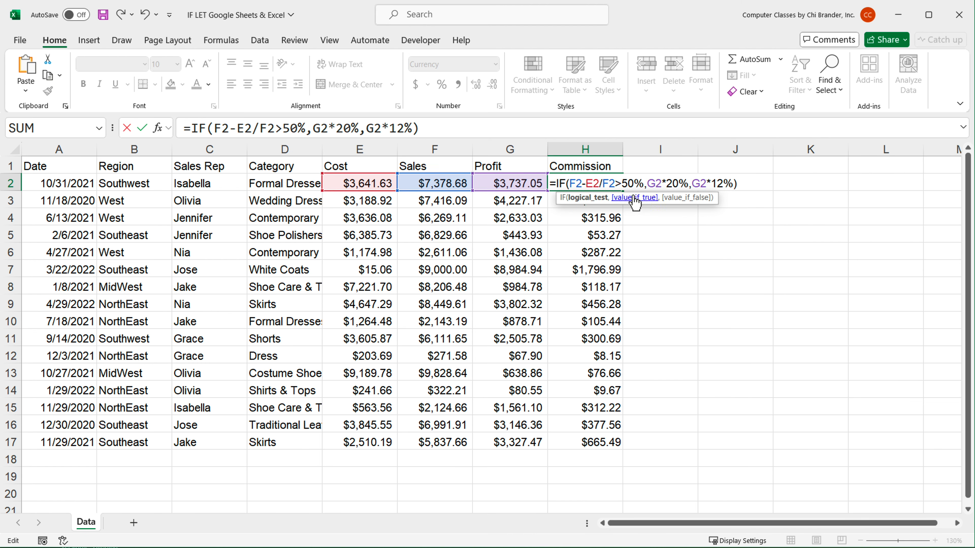
{"action": "double_click", "coordinate": [653, 184]}
{"action": "type", "text": "F2-E2"}
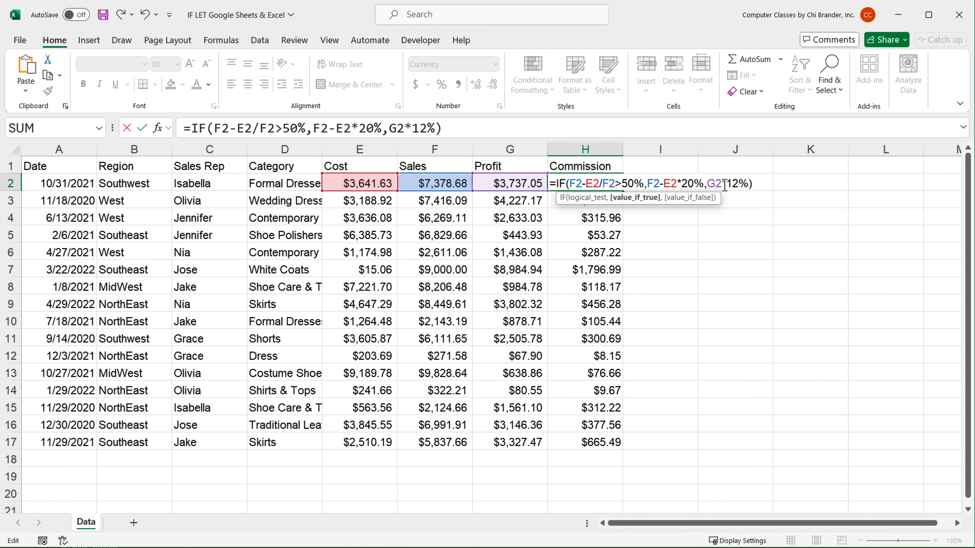
{"action": "double_click", "coordinate": [713, 184]}
{"action": "type", "text": "F2-E2"}
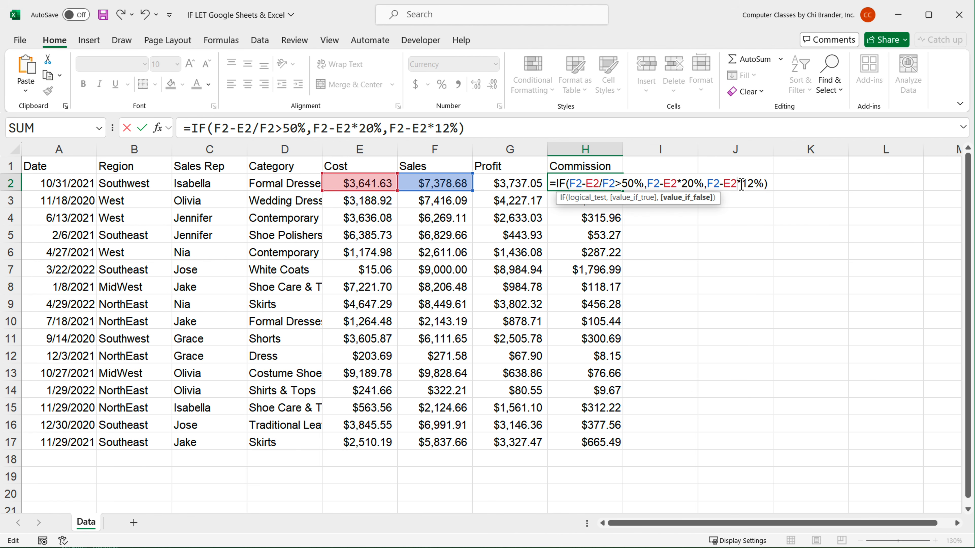
Enclose F2-E2 in parentheses in the value-if-false part of H2's formula, making it (F2-E2)*12%.
{"action": "left_click_drag", "start_coordinate": [736, 184], "coordinate": [759, 185]}
{"action": "left_click_drag", "start_coordinate": [595, 184], "coordinate": [602, 185]}
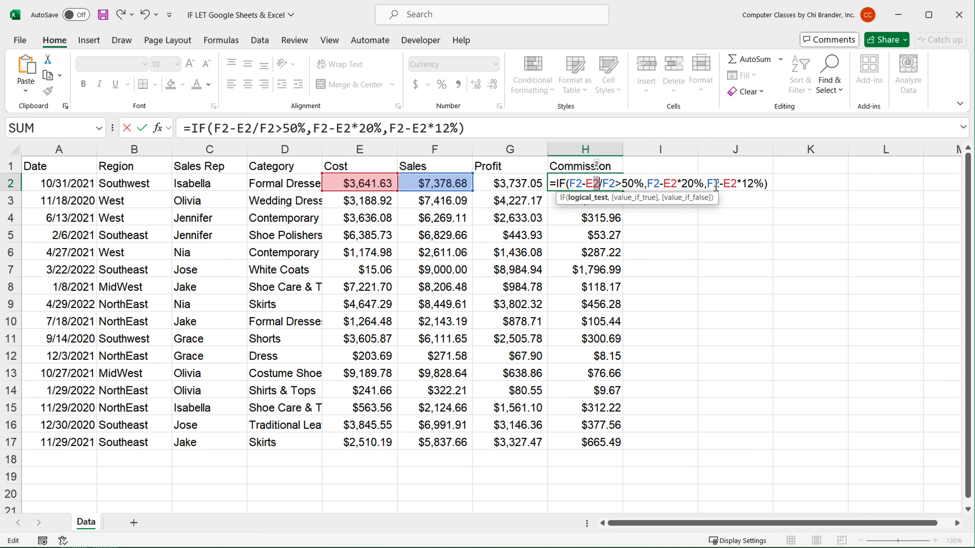
{"action": "left_click", "coordinate": [707, 184]}
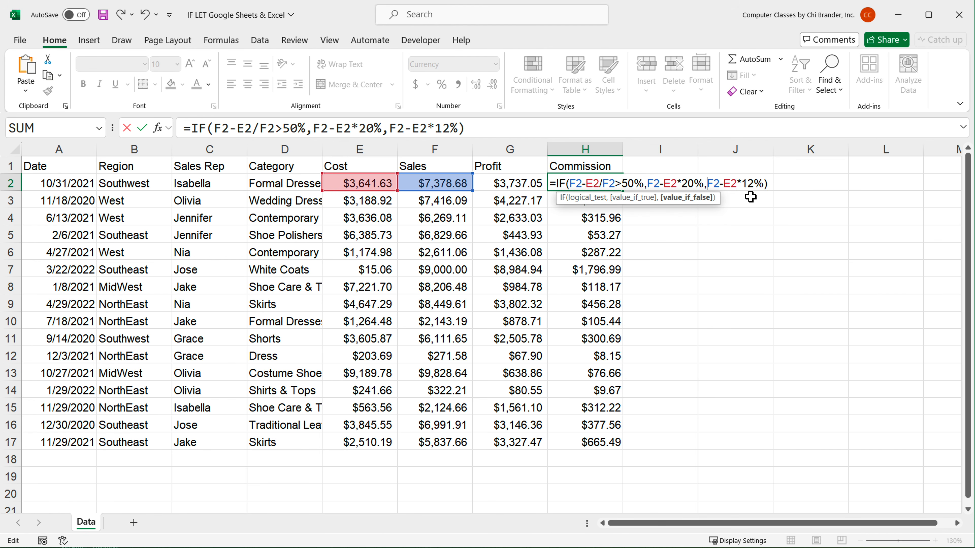
{"action": "type", "text": "("}
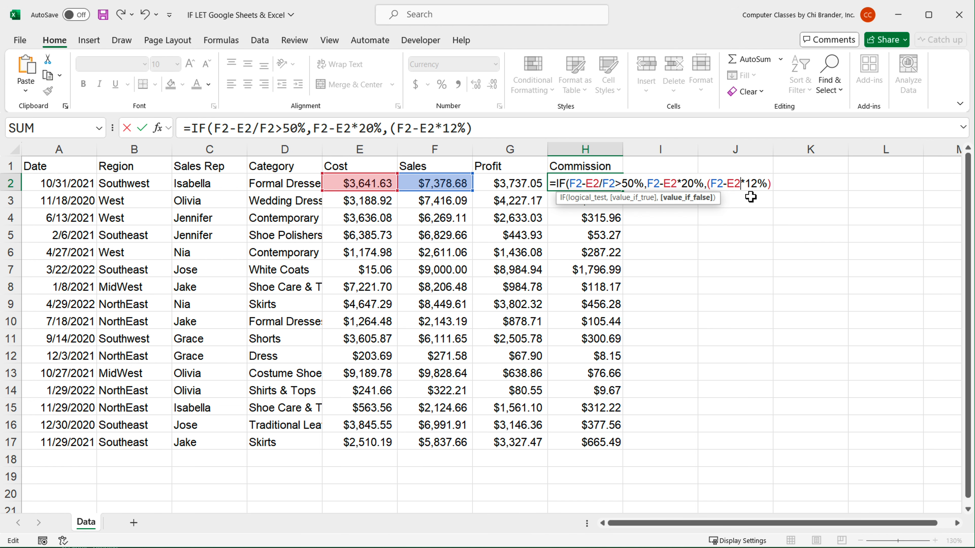
{"action": "type", "text": ")"}
Enclose F2-E2 in parentheses in the value-if-true part of H2's formula, making it (F2-E2)*20%.
{"action": "key", "text": "Left"}
{"action": "key", "text": "Left"}
{"action": "key", "text": "Left"}
{"action": "key", "text": "Left"}
{"action": "key", "text": "Left"}
{"action": "key", "text": "Left"}
{"action": "key", "text": "Left"}
{"action": "key", "text": "Left"}
{"action": "key", "text": "Left"}
{"action": "key", "text": "Left"}
{"action": "key", "text": "Left"}
{"action": "key", "text": "Left"}
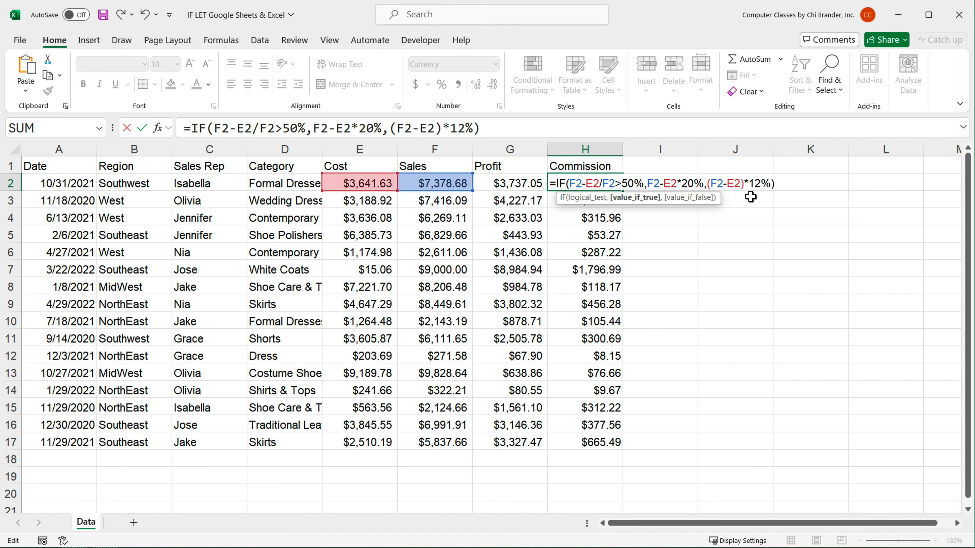
{"action": "type", "text": "("}
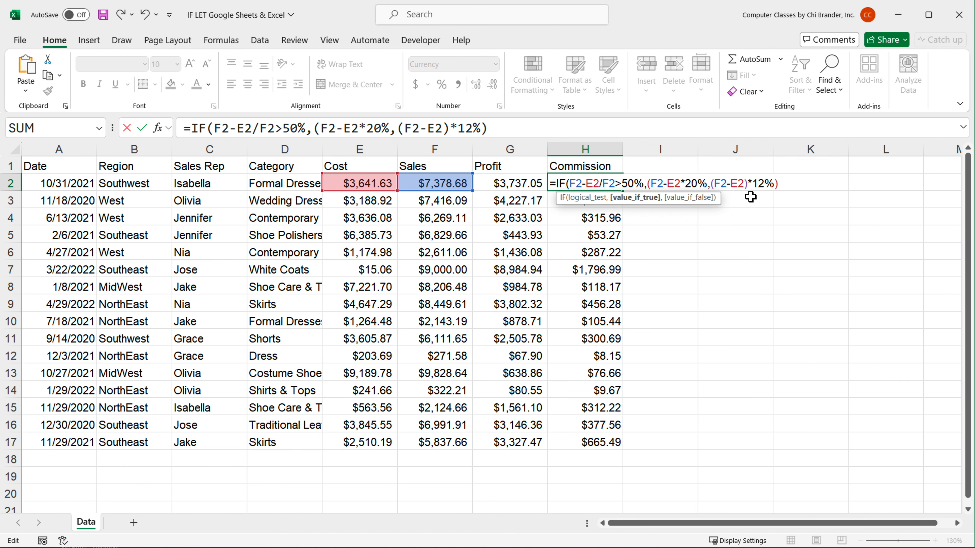
{"action": "type", "text": ")"}
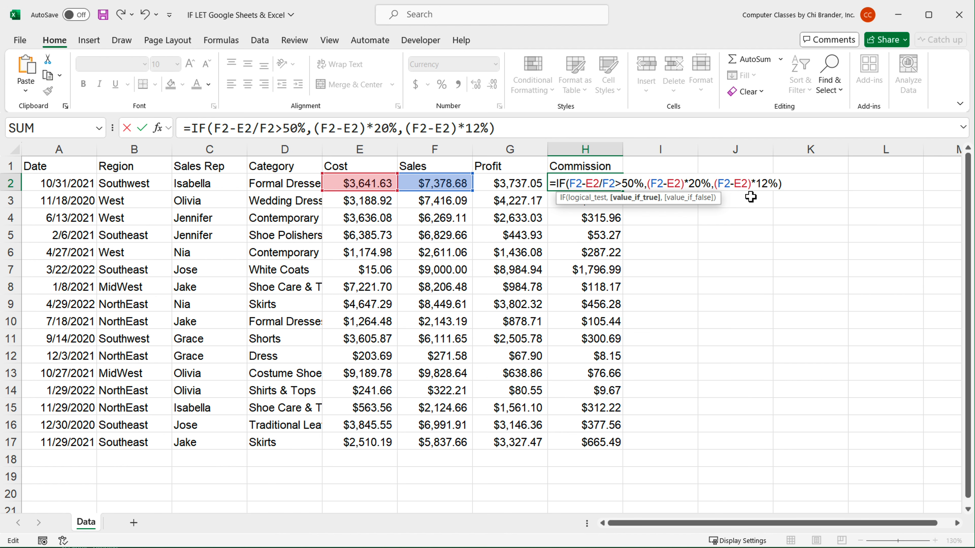
Enclose F2-E2 in parentheses in the logical test of H2's formula, making it (F2-E2)/F2>50%, and enter the formula.
{"action": "key", "text": "Left"}
{"action": "key", "text": "Left"}
{"action": "key", "text": "Left"}
{"action": "key", "text": "Left"}
{"action": "key", "text": "Left"}
{"action": "key", "text": "Left"}
{"action": "key", "text": "Left"}
{"action": "key", "text": "Left"}
{"action": "key", "text": "Left"}
{"action": "type", "text": "("}
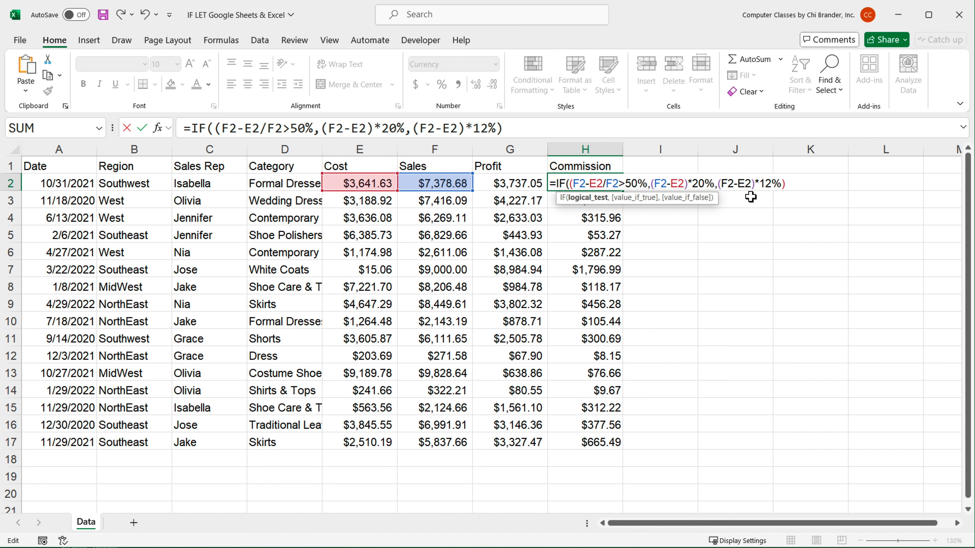
{"action": "key", "text": "Right"}
{"action": "key", "text": "Right"}
{"action": "key", "text": "Right"}
{"action": "key", "text": "Right"}
{"action": "key", "text": "Right"}
{"action": "type", "text": ")"}
{"action": "key", "text": "Return"}
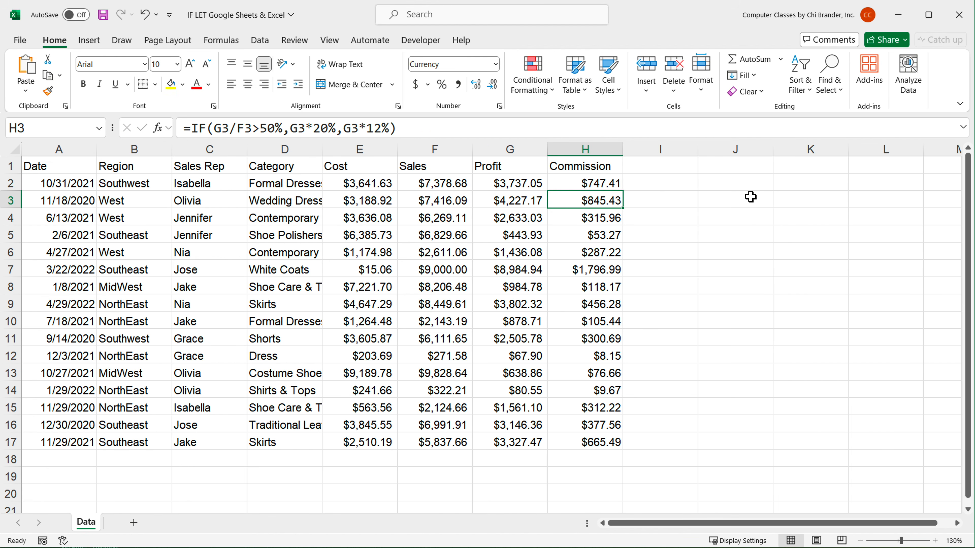
Fill H2's commission formula down the Commission column through row 17 and check the formula in H2.
{"action": "left_click", "coordinate": [617, 186]}
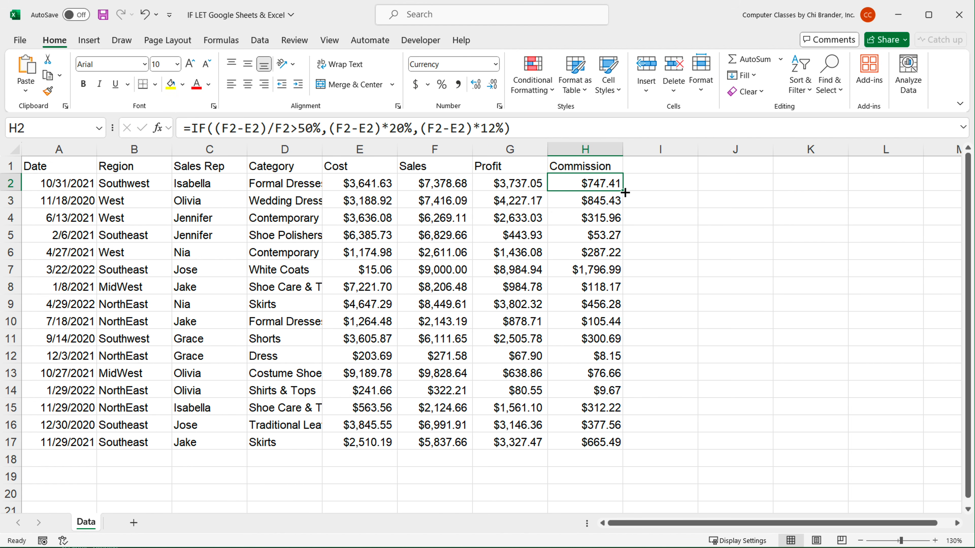
{"action": "double_click", "coordinate": [624, 189]}
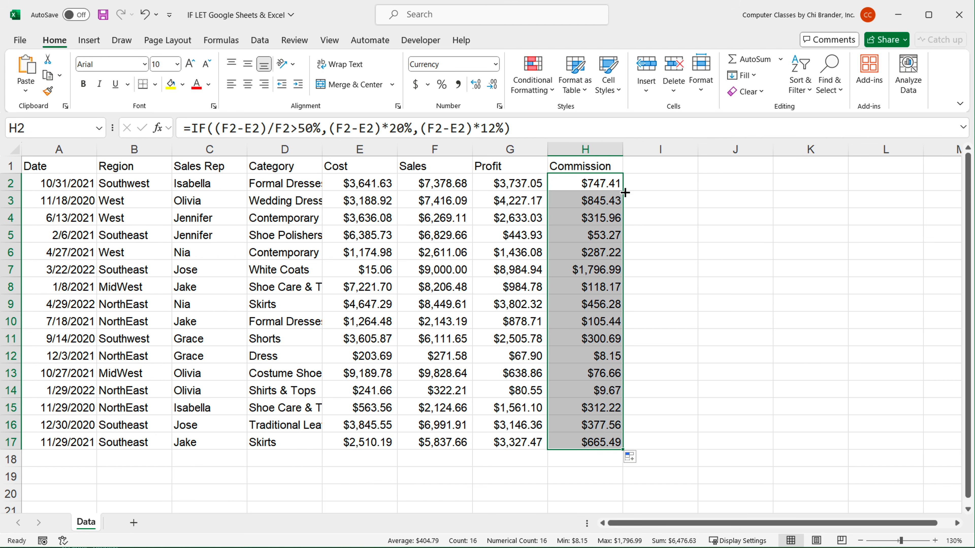
{"action": "double_click", "coordinate": [603, 182]}
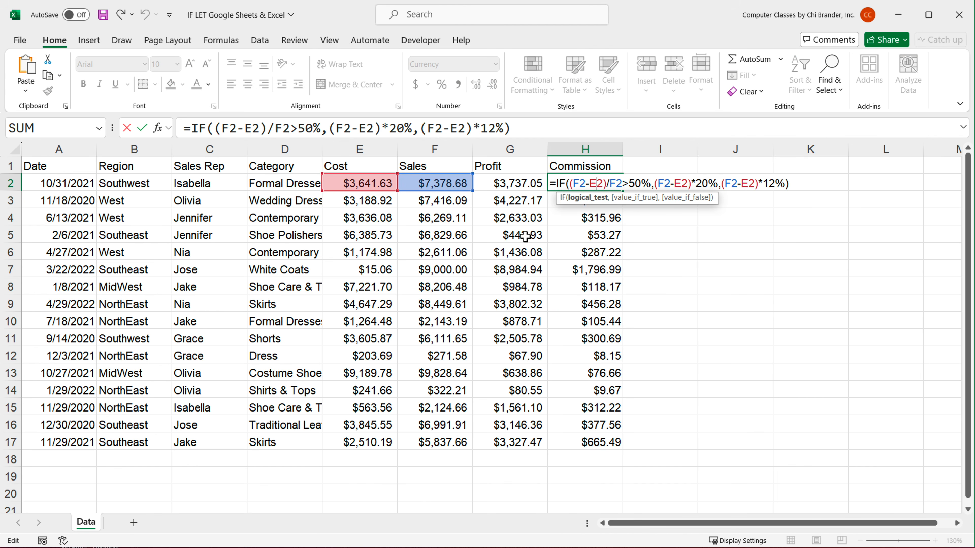
{"action": "key", "text": "Escape"}
Delete the Profit column (column G) from the Data sheet.
{"action": "left_click", "coordinate": [515, 150]}
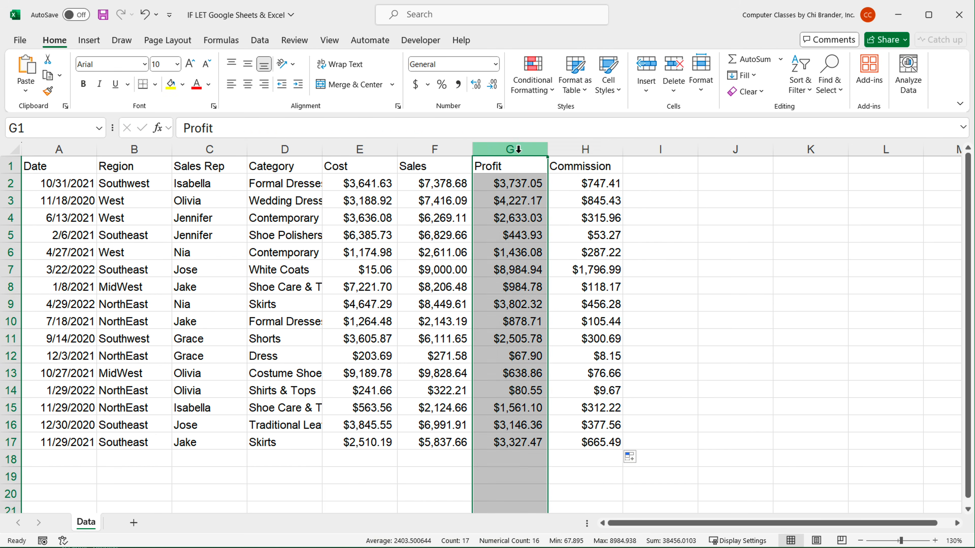
{"action": "right_click", "coordinate": [515, 150]}
{"action": "left_click", "coordinate": [550, 293]}
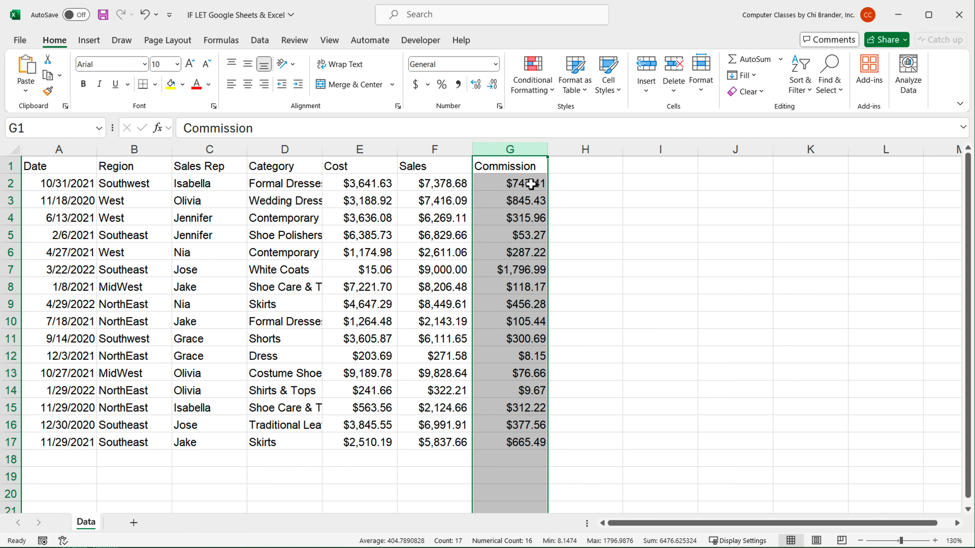
Examine the repeated F2-E2 expression in cell G2's commission formula.
{"action": "double_click", "coordinate": [538, 185]}
{"action": "left_click", "coordinate": [725, 183]}
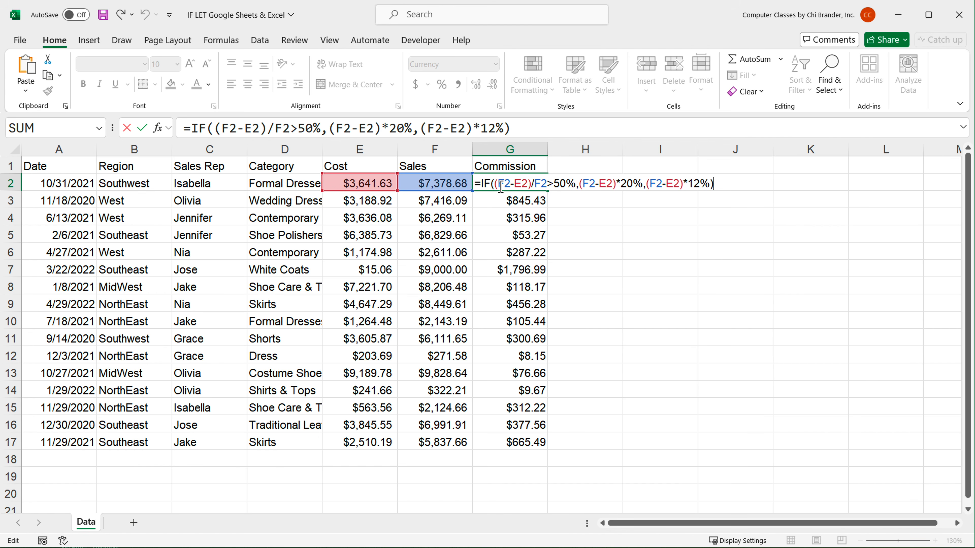
{"action": "left_click_drag", "start_coordinate": [499, 184], "coordinate": [679, 185]}
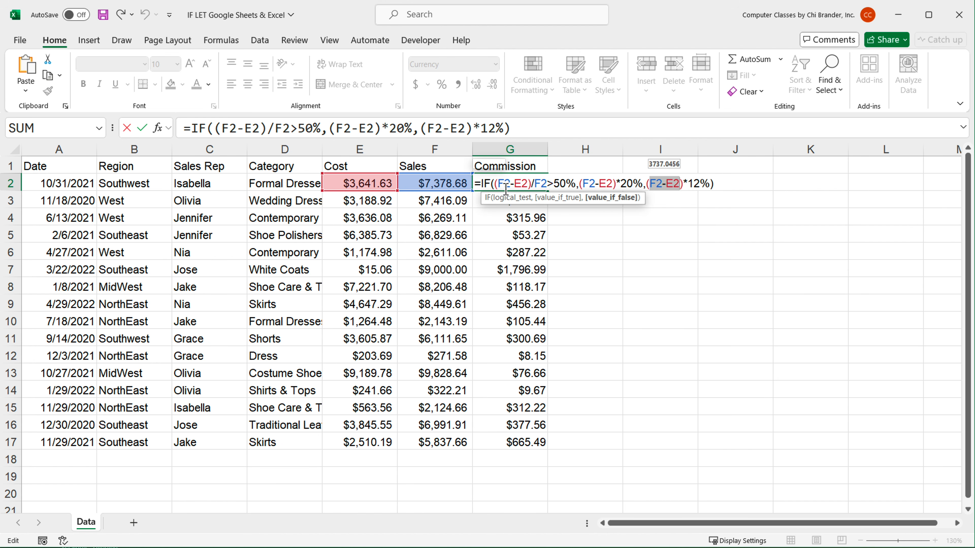
{"action": "left_click_drag", "start_coordinate": [497, 183], "coordinate": [681, 187]}
{"action": "left_click_drag", "start_coordinate": [719, 187], "coordinate": [476, 186]}
{"action": "key", "text": "Escape"}
Begin a LET formula in cell H2 with profit as the first name.
{"action": "left_click", "coordinate": [584, 181]}
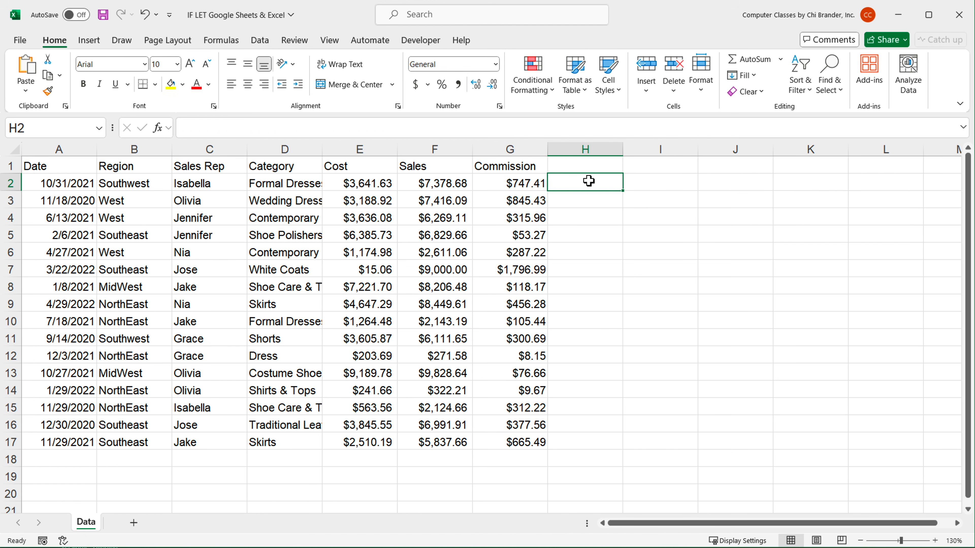
{"action": "type", "text": "="}
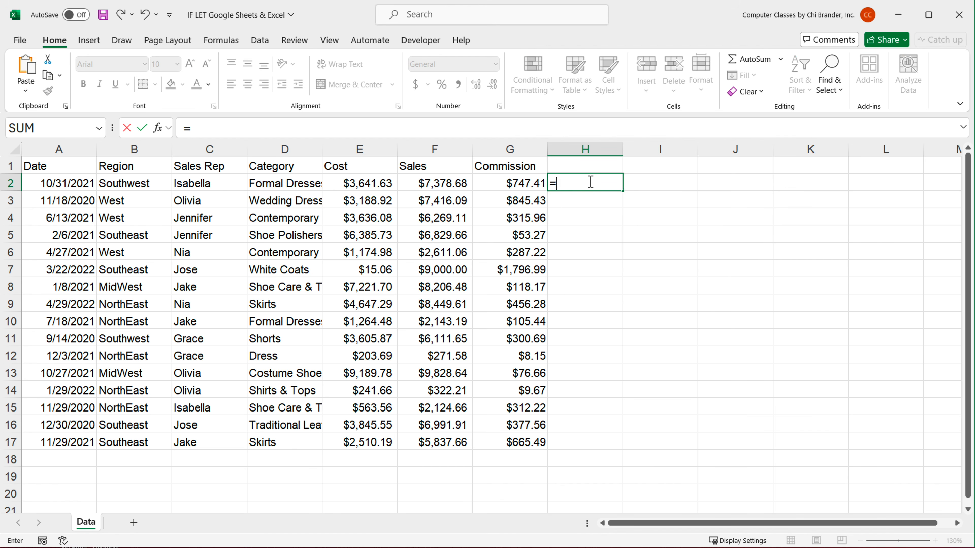
{"action": "type", "text": "LET("}
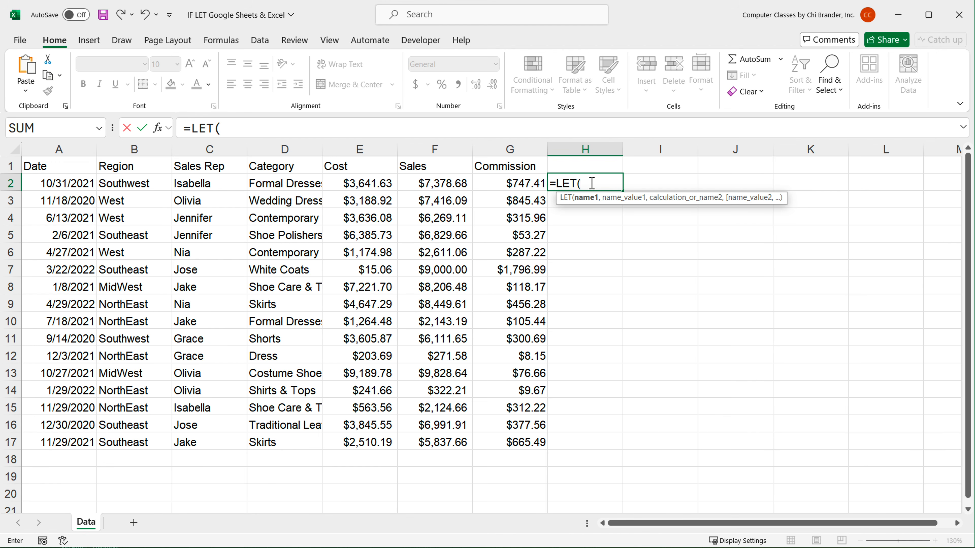
{"action": "type", "text": "profit"}
{"action": "type", "text": ","}
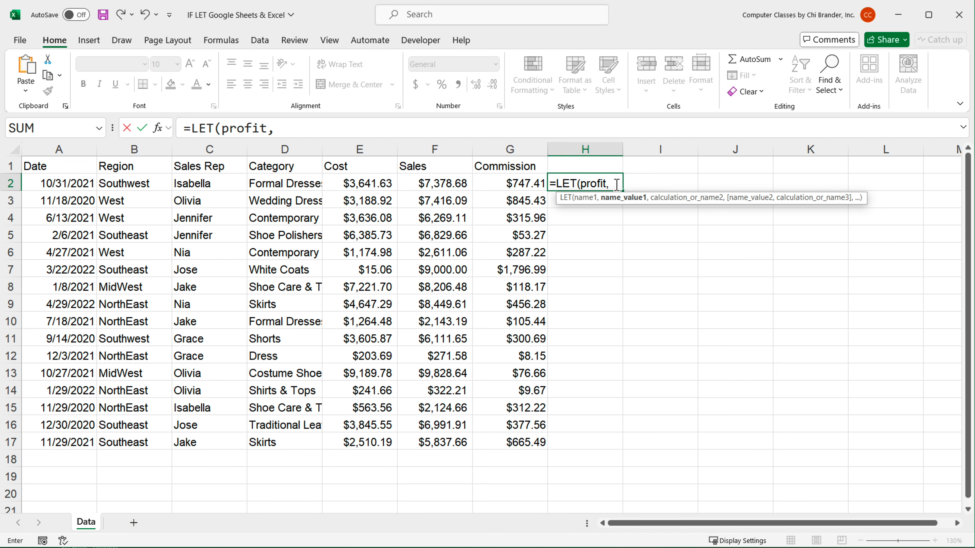
Define the value of profit in H2's LET formula as Sales minus Cost, F2-E2.
{"action": "double_click", "coordinate": [602, 184]}
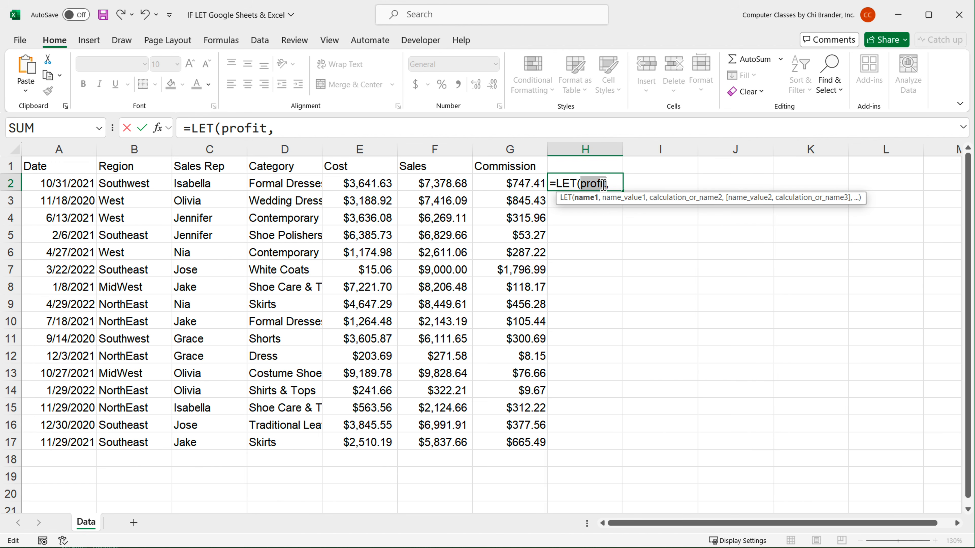
{"action": "left_click", "coordinate": [625, 185]}
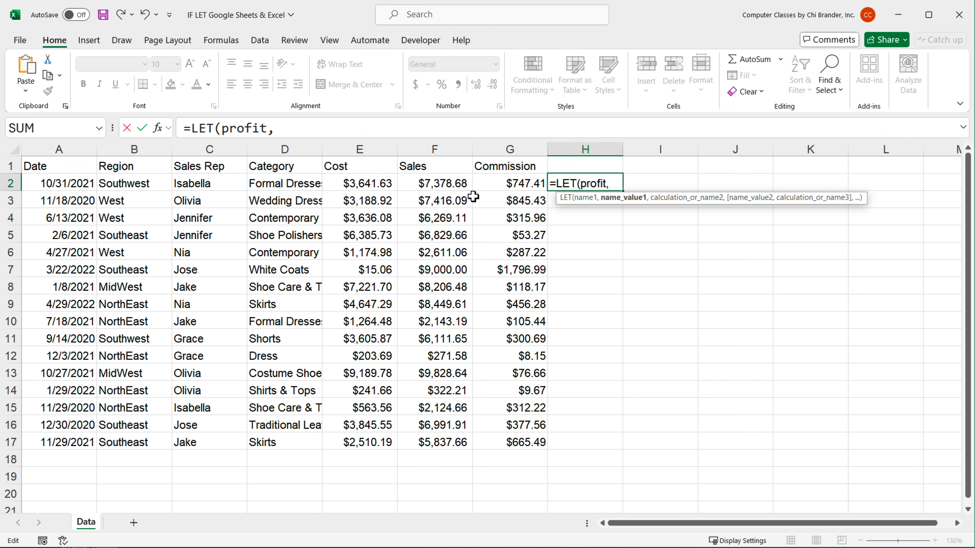
{"action": "left_click", "coordinate": [459, 186]}
{"action": "type", "text": "-"}
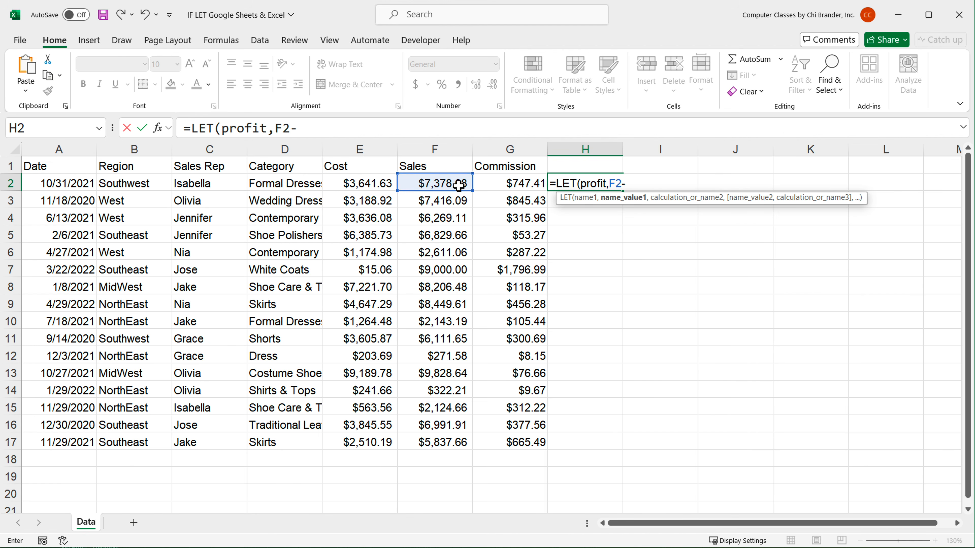
{"action": "left_click", "coordinate": [357, 182]}
{"action": "type", "text": ","}
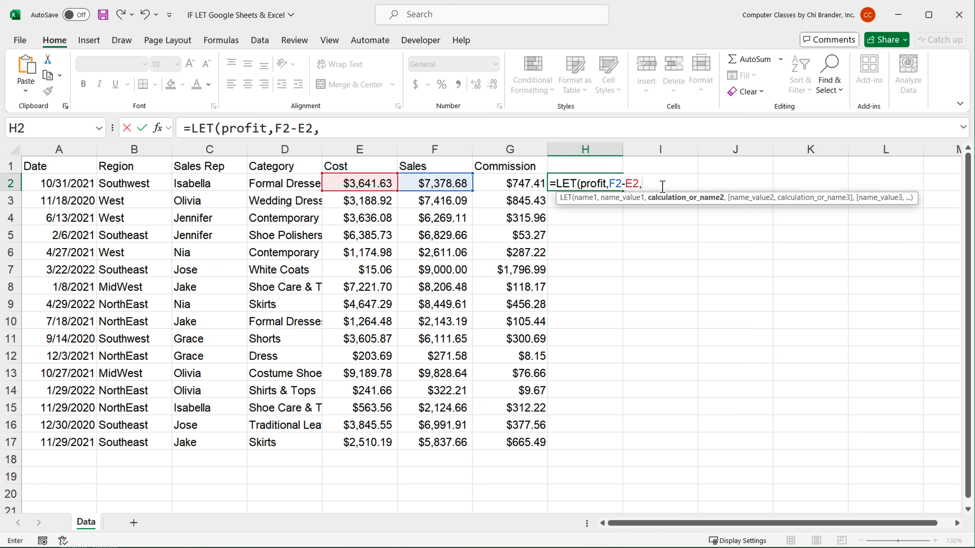
{"action": "left_click_drag", "start_coordinate": [610, 183], "coordinate": [638, 183]}
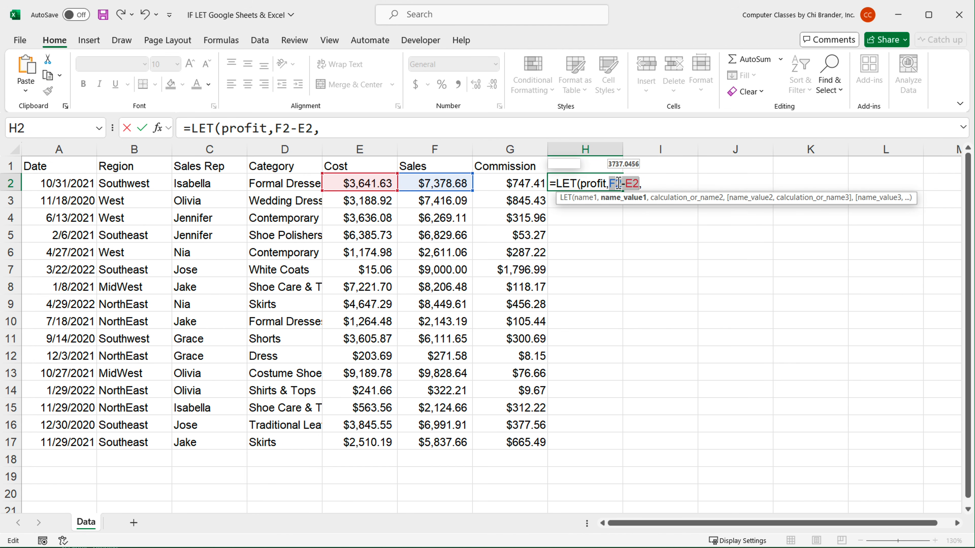
{"action": "left_click", "coordinate": [652, 184]}
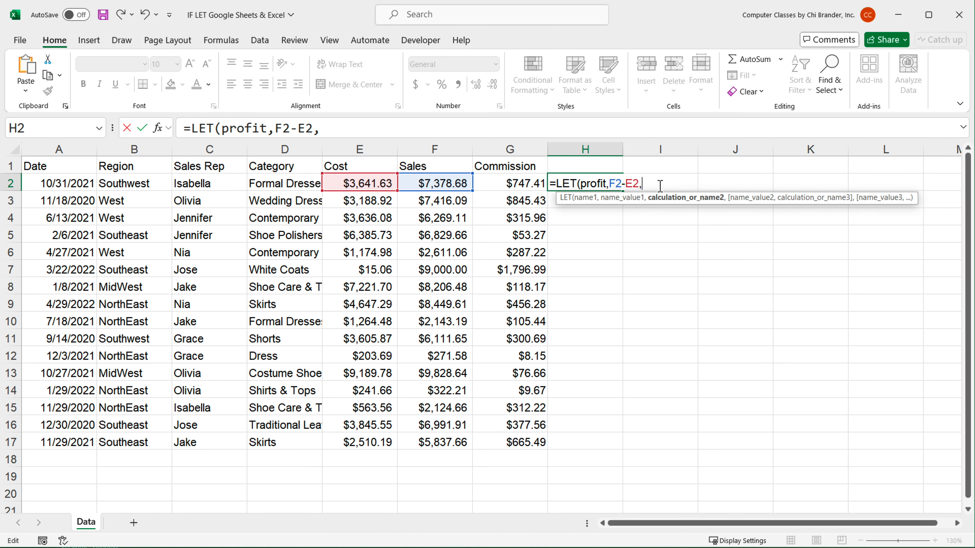
Add an IF function as the LET calculation in H2 with the logical test profit/F2>50%.
{"action": "type", "text": "IF("}
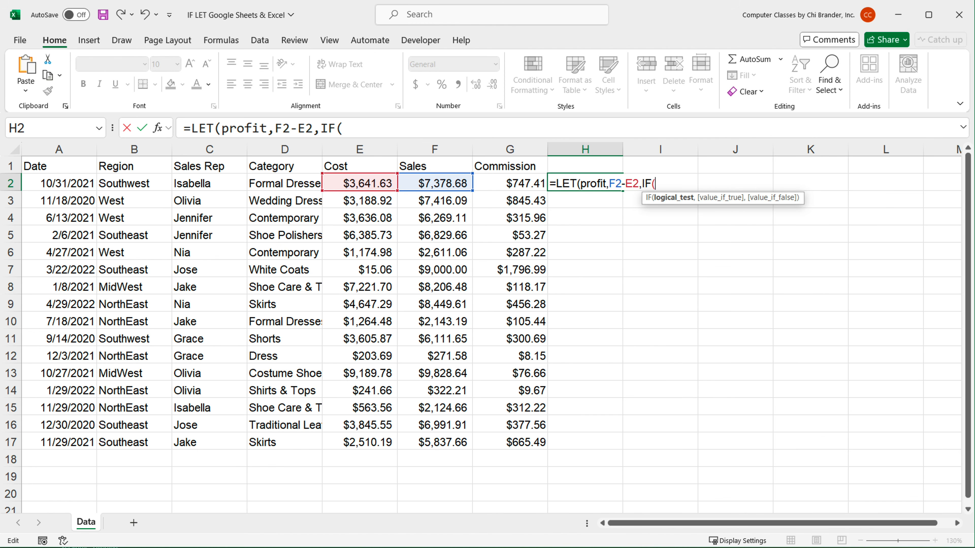
{"action": "type", "text": "profit/"}
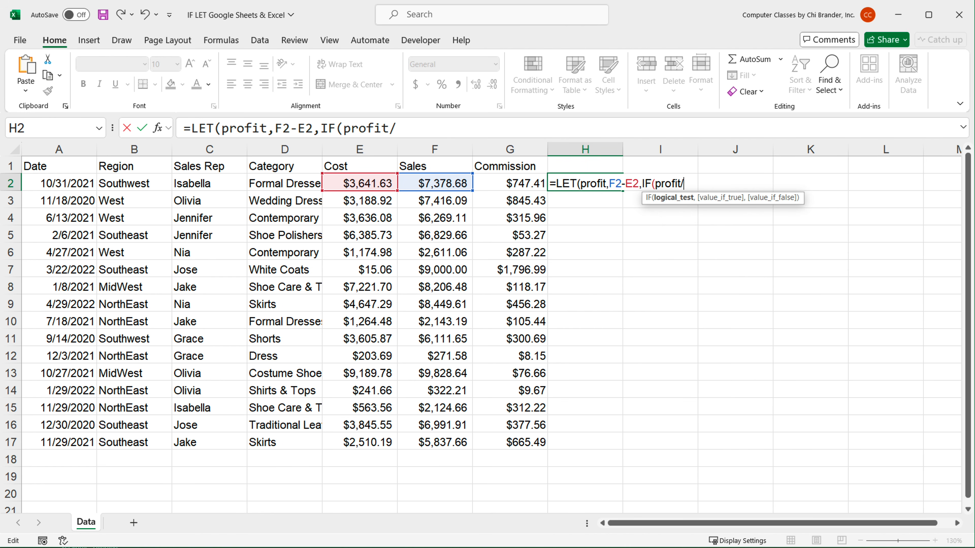
{"action": "left_click", "coordinate": [437, 185]}
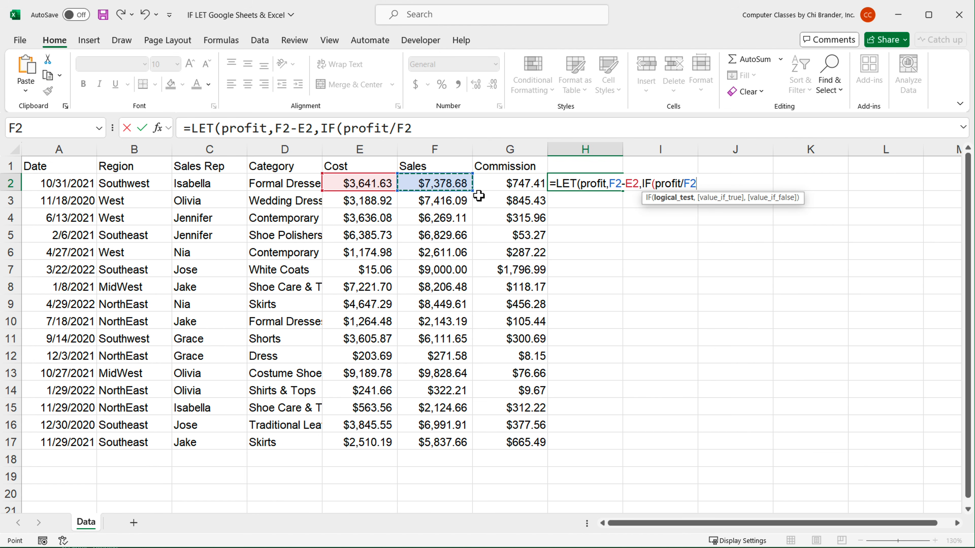
{"action": "type", "text": ">50%"}
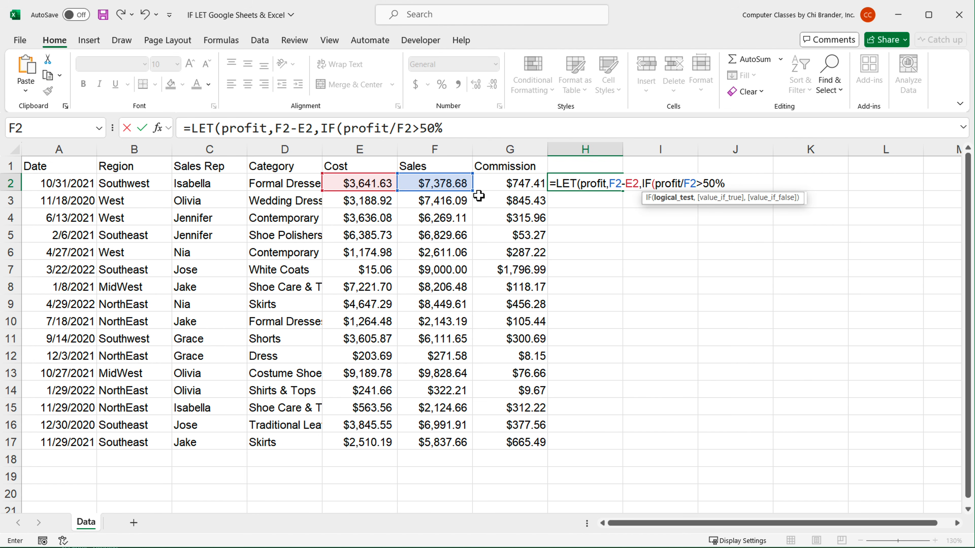
{"action": "type", "text": ","}
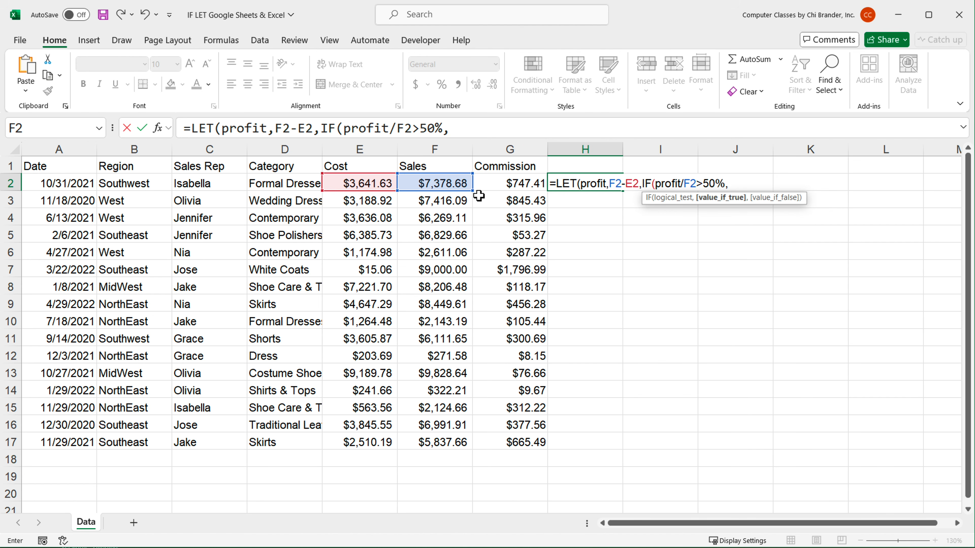
Complete H2's IF with profit*20% if true and profit*12% if false, close both functions and enter the formula.
{"action": "type", "text": "profit"}
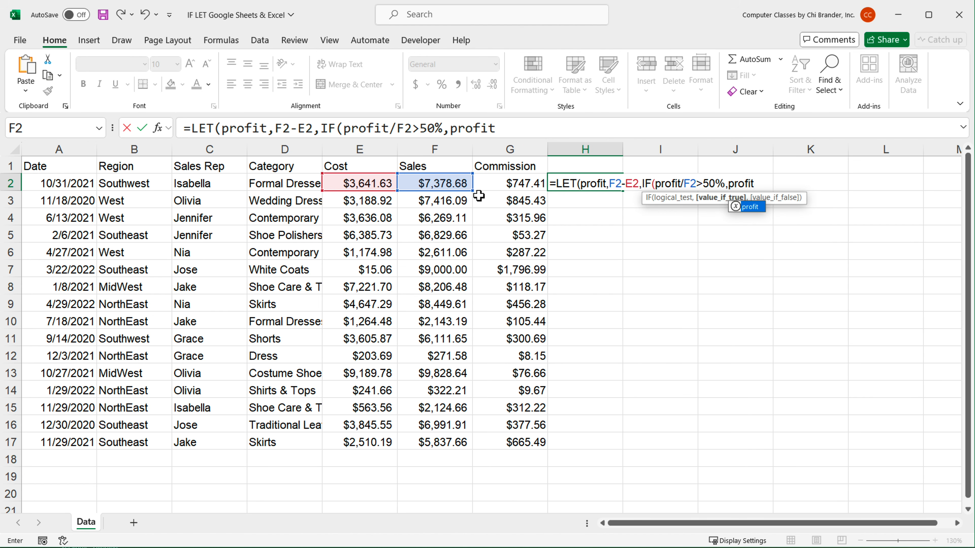
{"action": "type", "text": "*20%"}
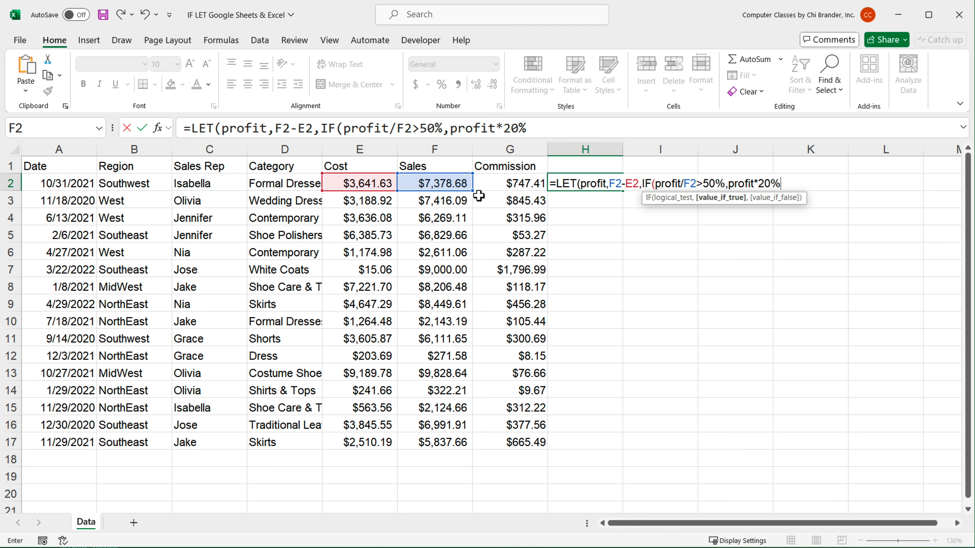
{"action": "type", "text": ","}
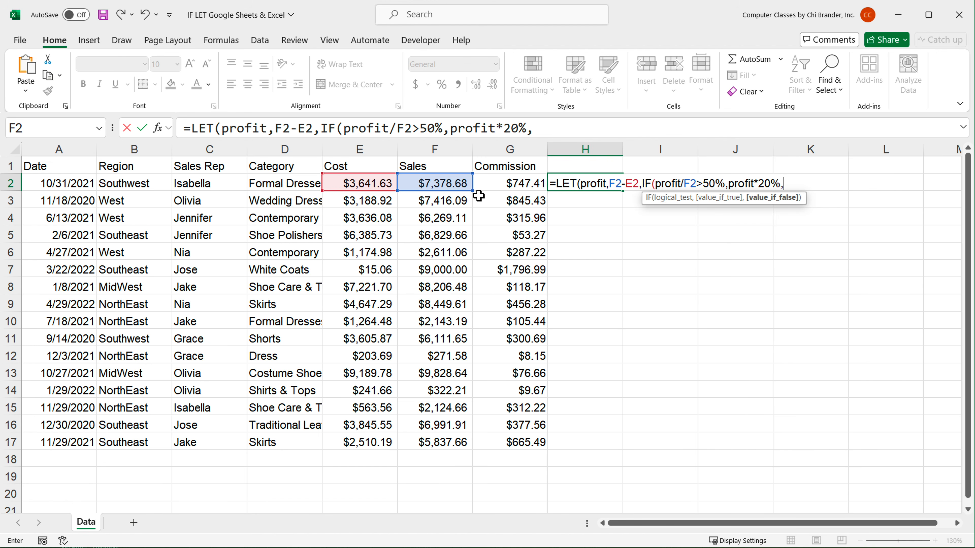
{"action": "type", "text": "profit"}
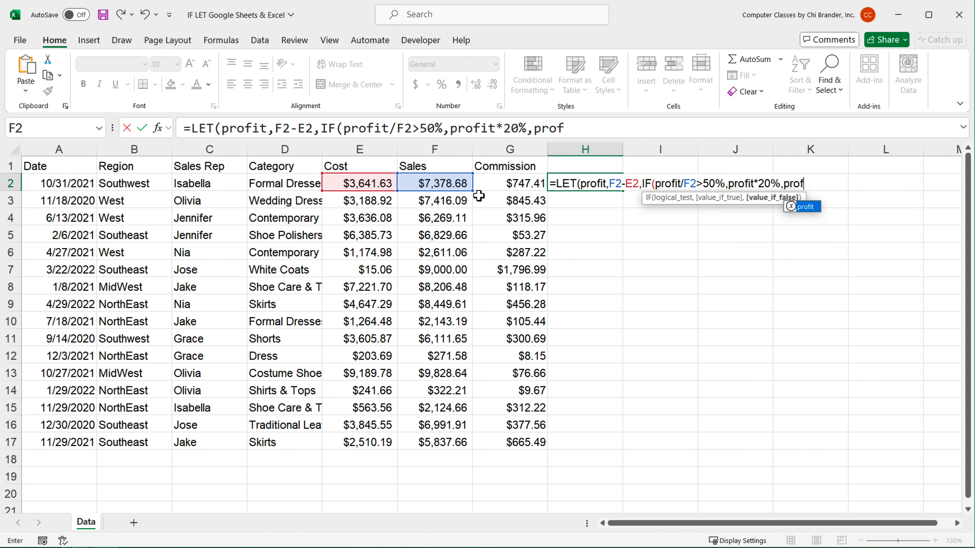
{"action": "type", "text": "*12%"}
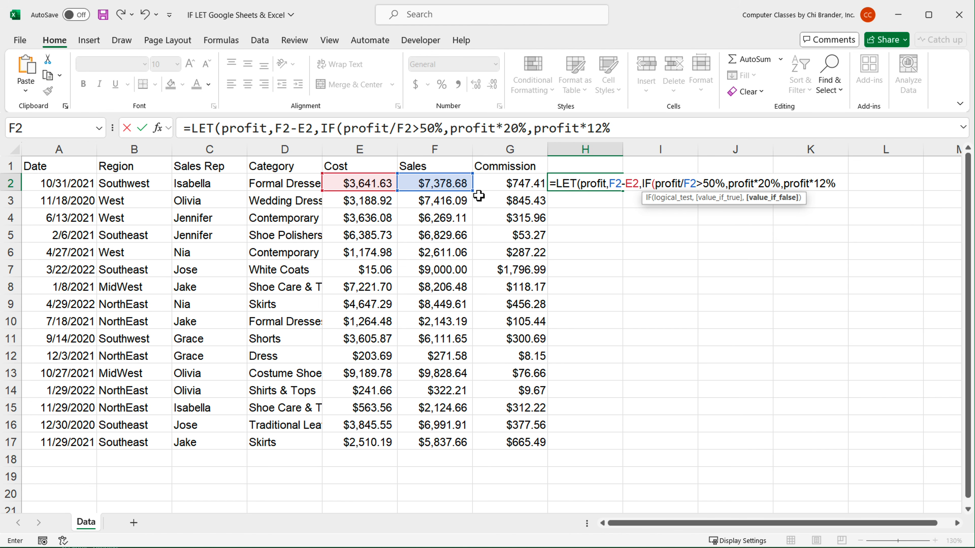
{"action": "type", "text": ")"}
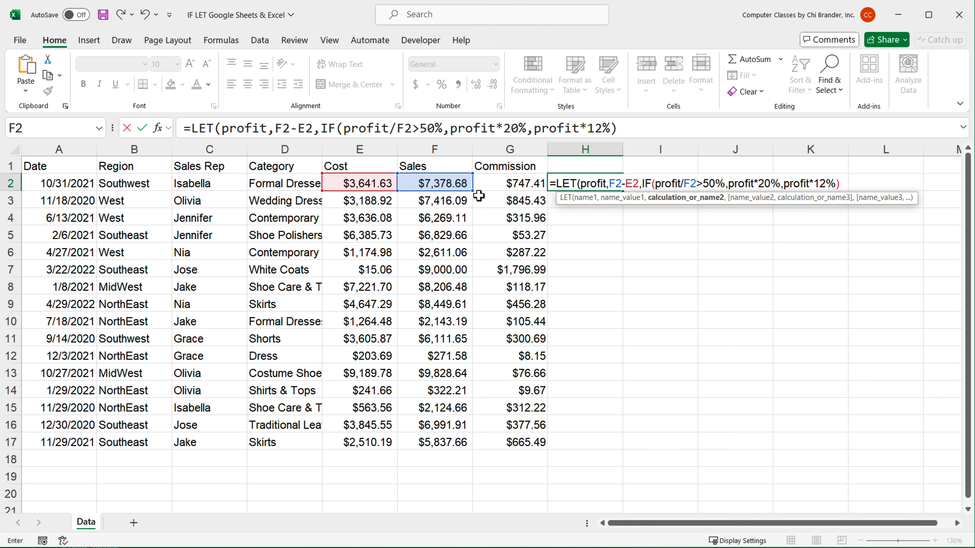
{"action": "type", "text": ")"}
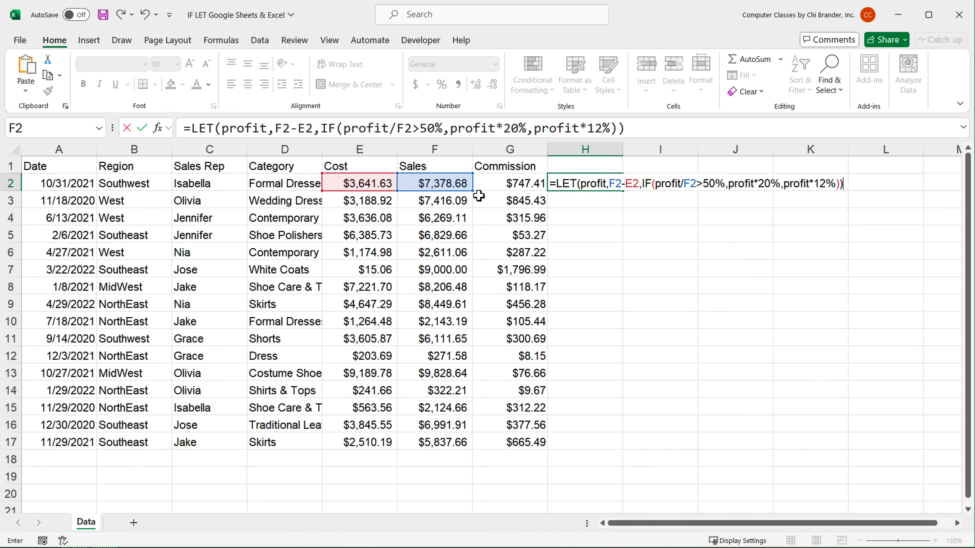
{"action": "key", "text": "Return"}
Fill H2's LET formula down to H17 and format the filled cells as Currency.
{"action": "left_click", "coordinate": [599, 182]}
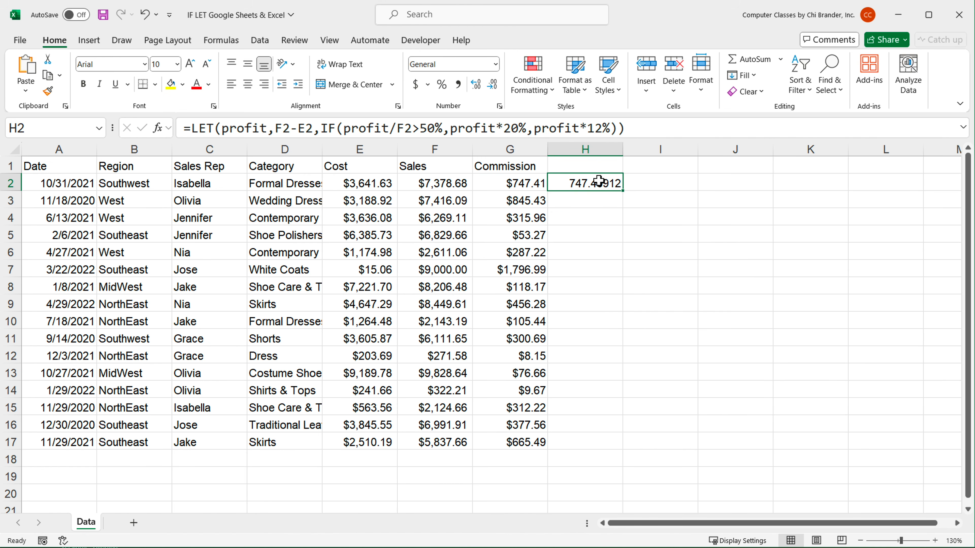
{"action": "double_click", "coordinate": [623, 191]}
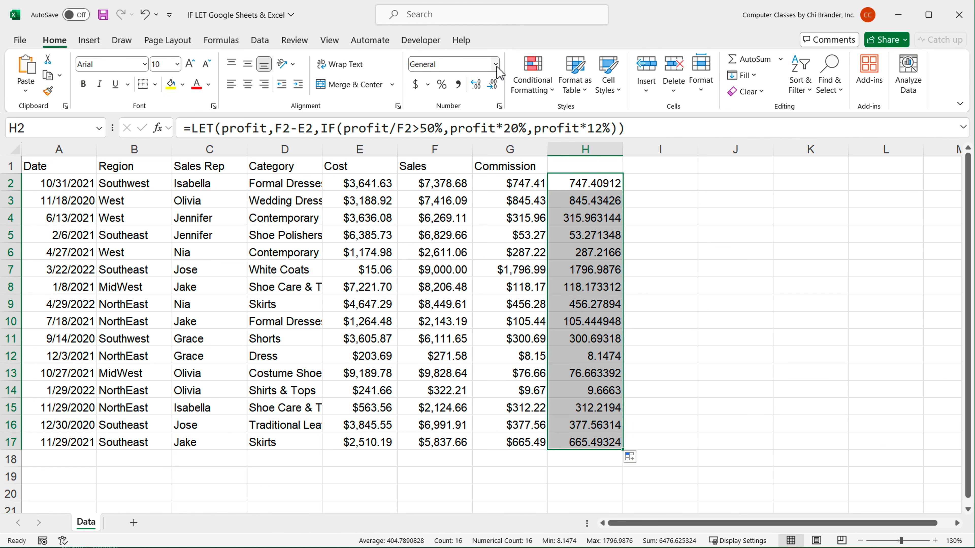
{"action": "left_click", "coordinate": [496, 64]}
{"action": "left_click", "coordinate": [487, 157]}
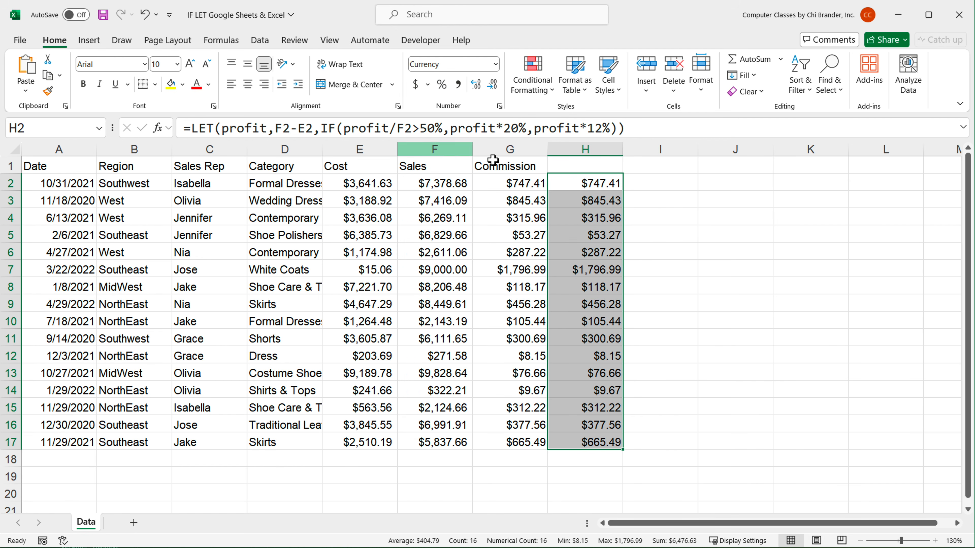
{"action": "left_click", "coordinate": [510, 218]}
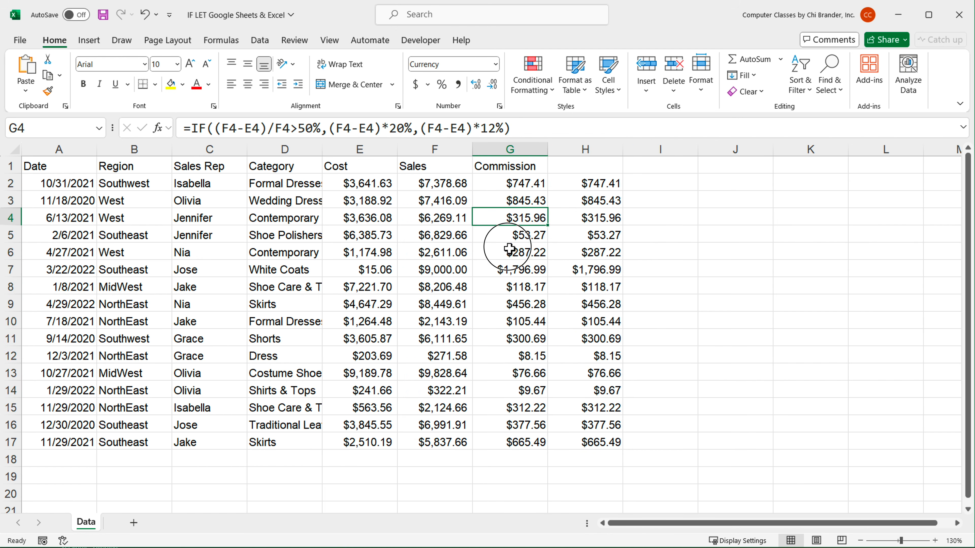
Review H2's LET formula, examining the profit name, its value F2-E2 and each place profit is reused in the IF.
{"action": "left_click_drag", "start_coordinate": [509, 249], "coordinate": [552, 441]}
{"action": "double_click", "coordinate": [589, 184]}
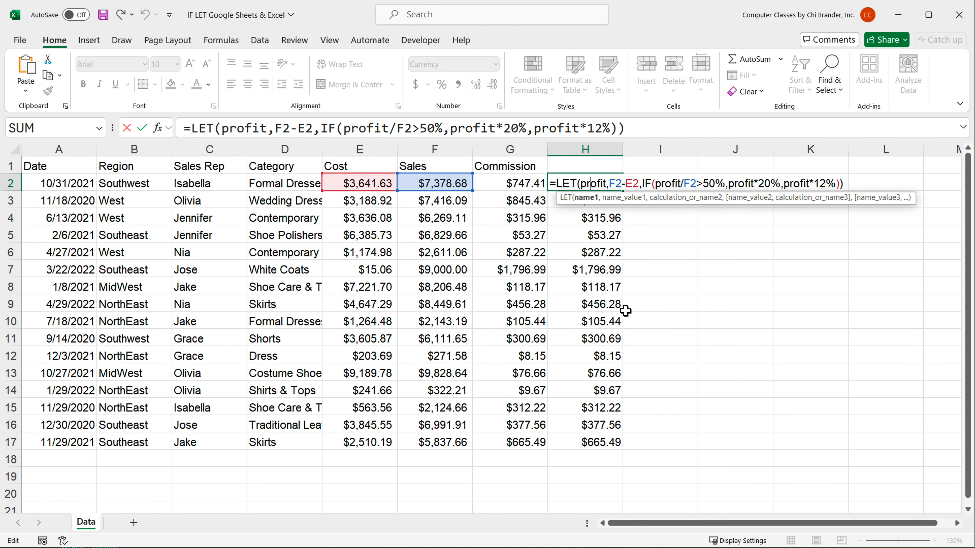
{"action": "left_click", "coordinate": [617, 184]}
{"action": "left_click_drag", "start_coordinate": [610, 183], "coordinate": [638, 183]}
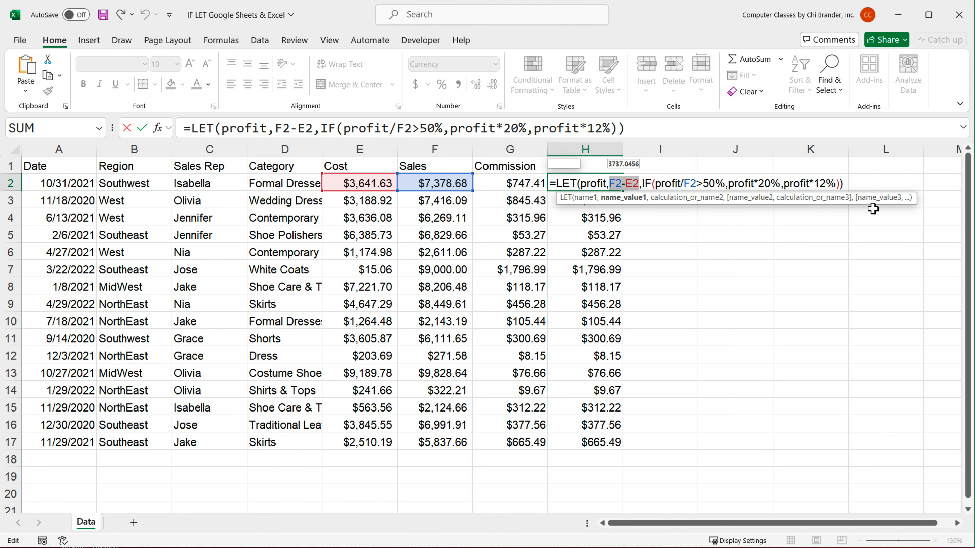
{"action": "double_click", "coordinate": [595, 185]}
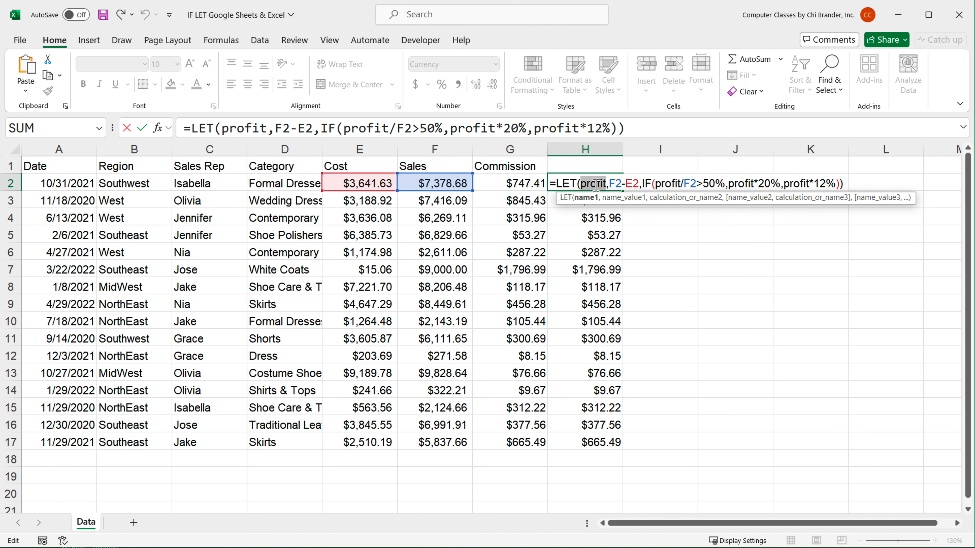
{"action": "double_click", "coordinate": [665, 184]}
{"action": "double_click", "coordinate": [737, 184]}
{"action": "double_click", "coordinate": [807, 184]}
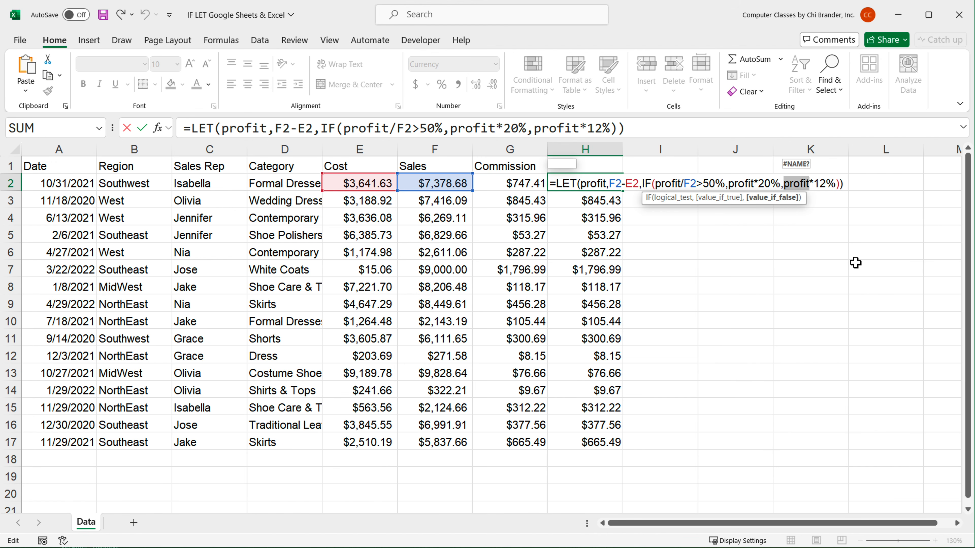
{"action": "left_click", "coordinate": [839, 182]}
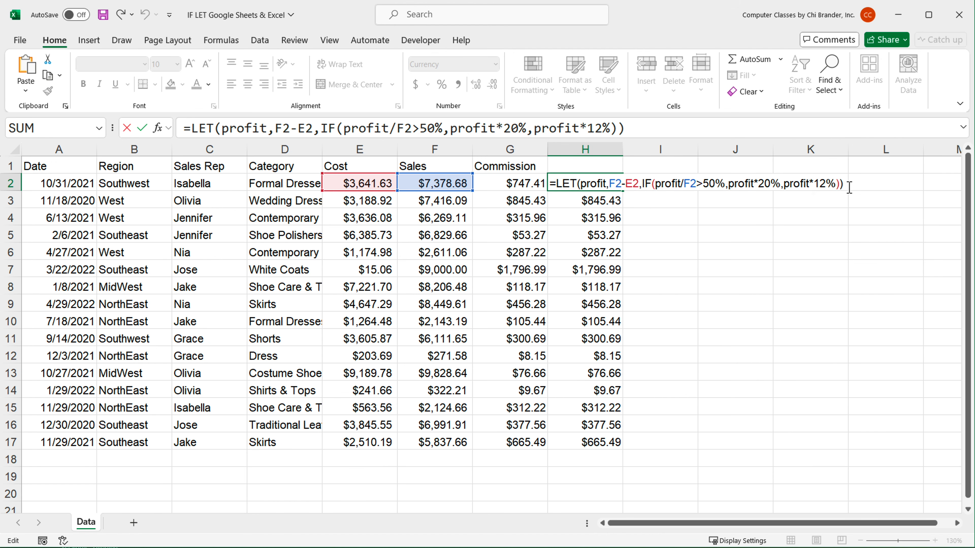
{"action": "key", "text": "Return"}
Copy the Commission heading from G1 into H1 above the LET results.
{"action": "left_click", "coordinate": [544, 168]}
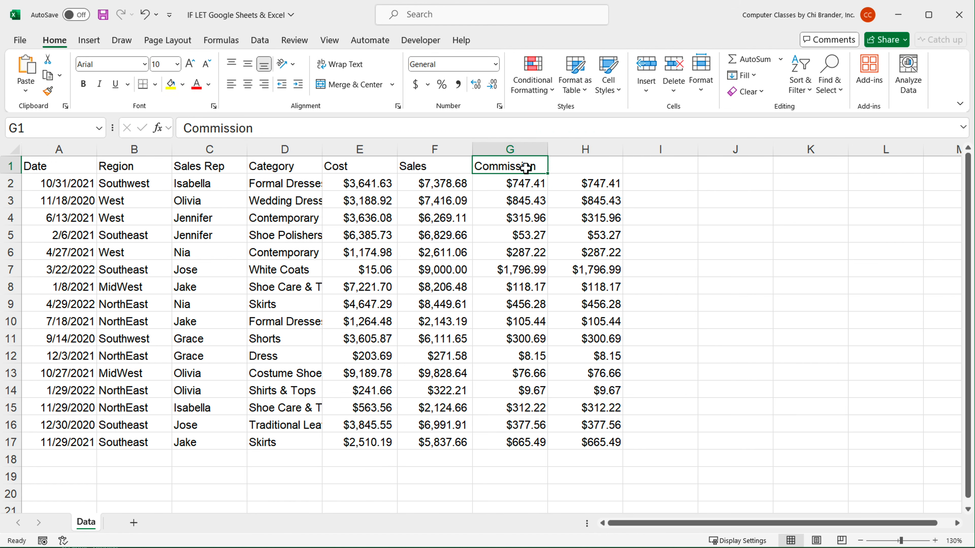
{"action": "key", "text": "ctrl+c"}
{"action": "left_click", "coordinate": [576, 167]}
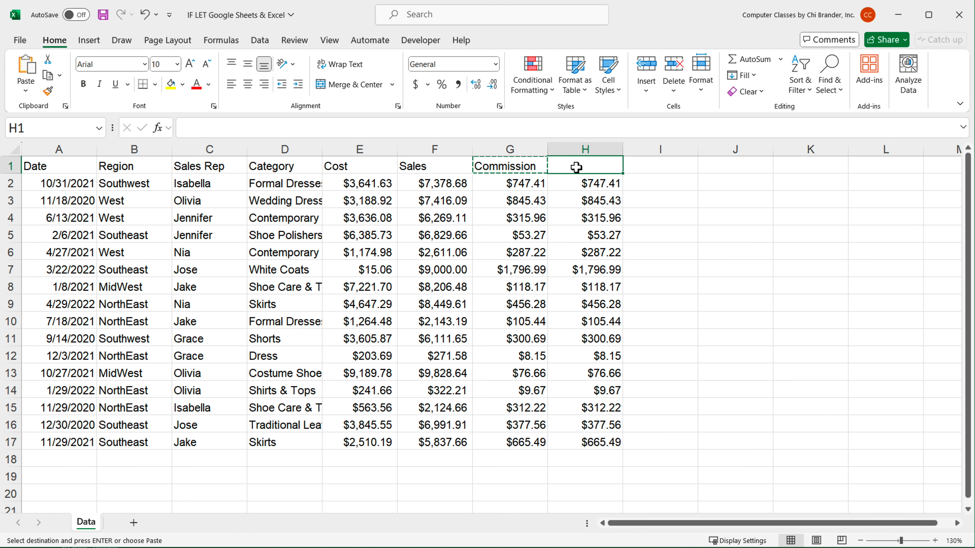
{"action": "key", "text": "ctrl+v"}
Delete column G containing the longer IF-only commission formulas.
{"action": "left_click", "coordinate": [535, 150]}
{"action": "right_click", "coordinate": [535, 150]}
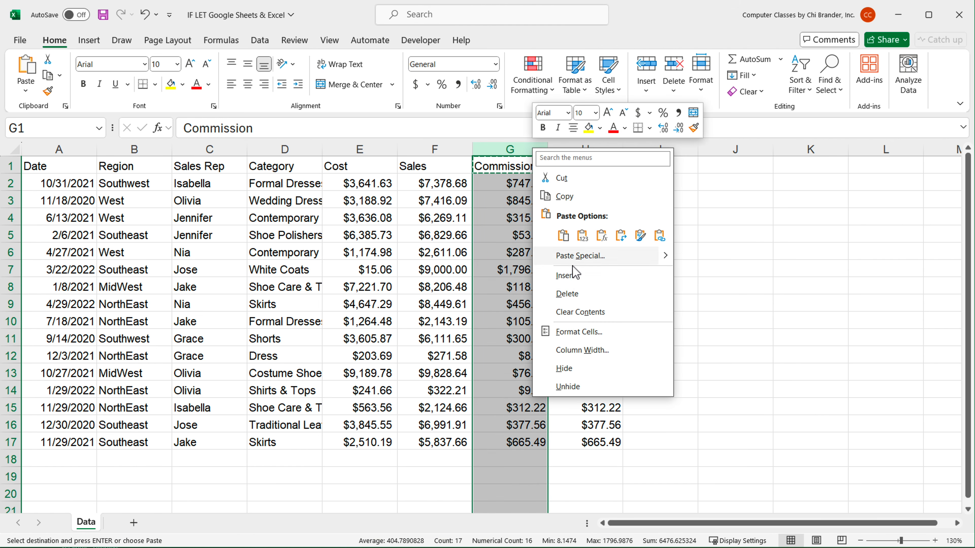
{"action": "left_click", "coordinate": [568, 287]}
Copy the LET formula text from G2, switch to Google Sheets and enter it in G2 with its final closing parenthesis.
{"action": "double_click", "coordinate": [526, 188]}
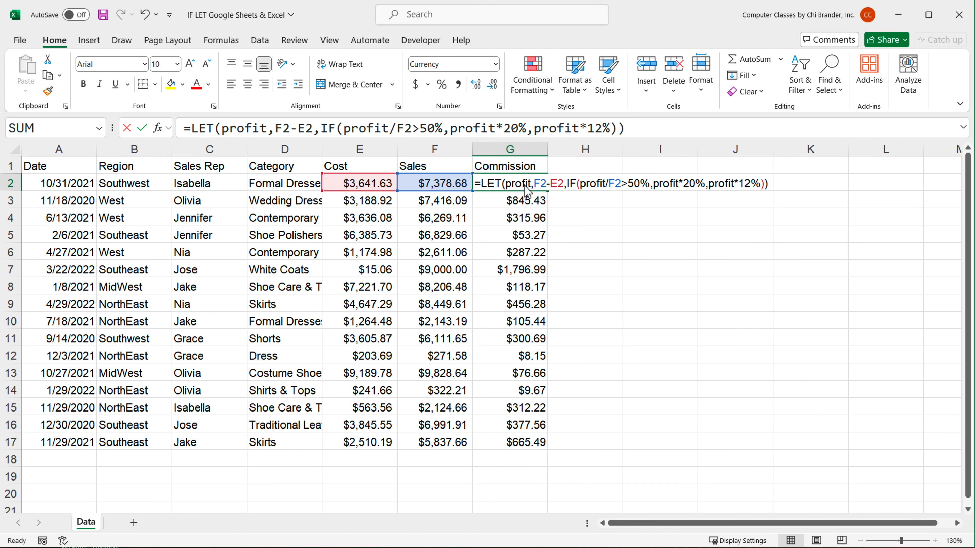
{"action": "left_click_drag", "start_coordinate": [475, 183], "coordinate": [841, 192]}
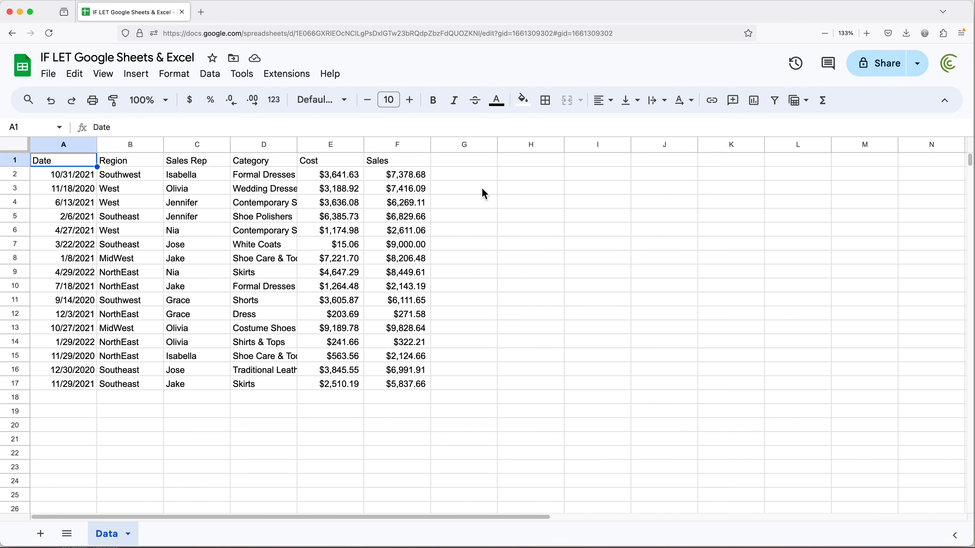
{"action": "left_click", "coordinate": [474, 183]}
{"action": "double_click", "coordinate": [473, 180]}
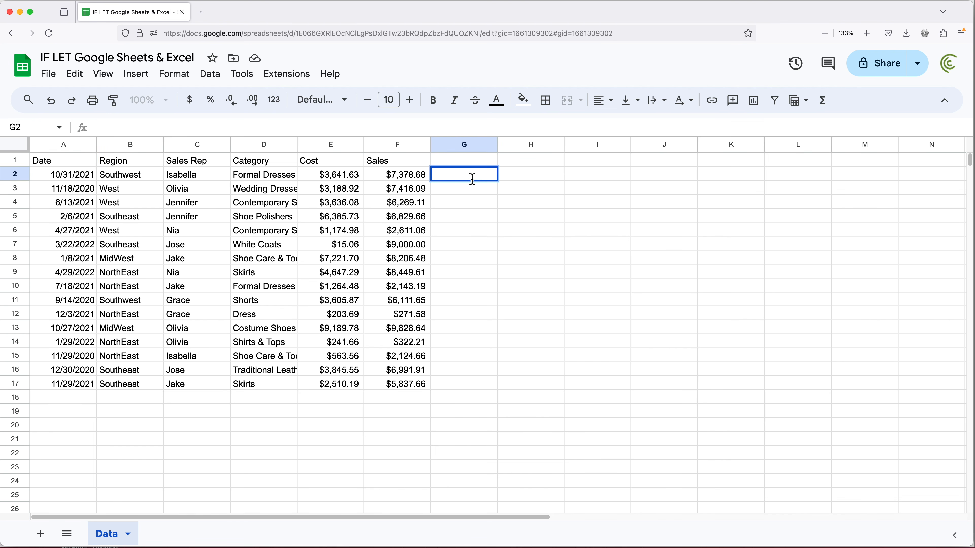
{"action": "key", "text": "super+v"}
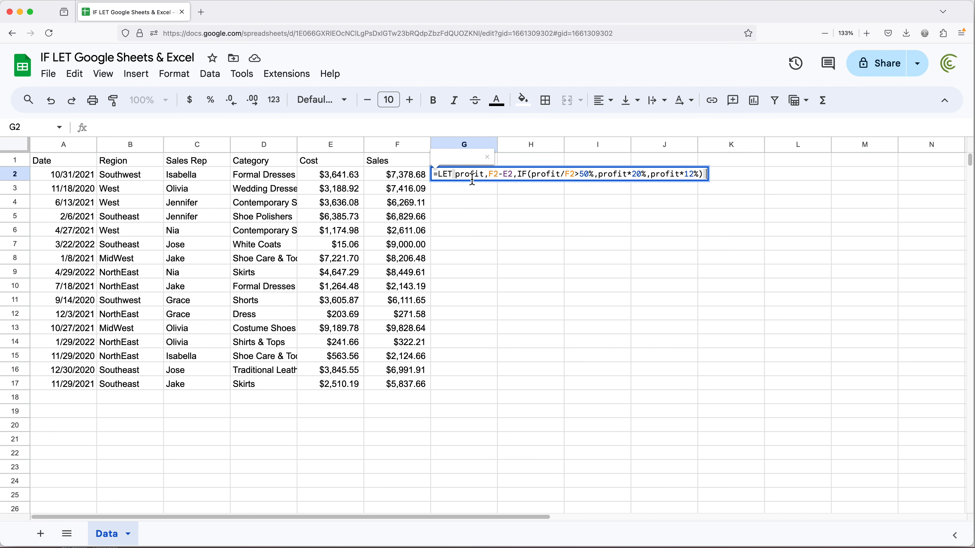
{"action": "type", "text": ")"}
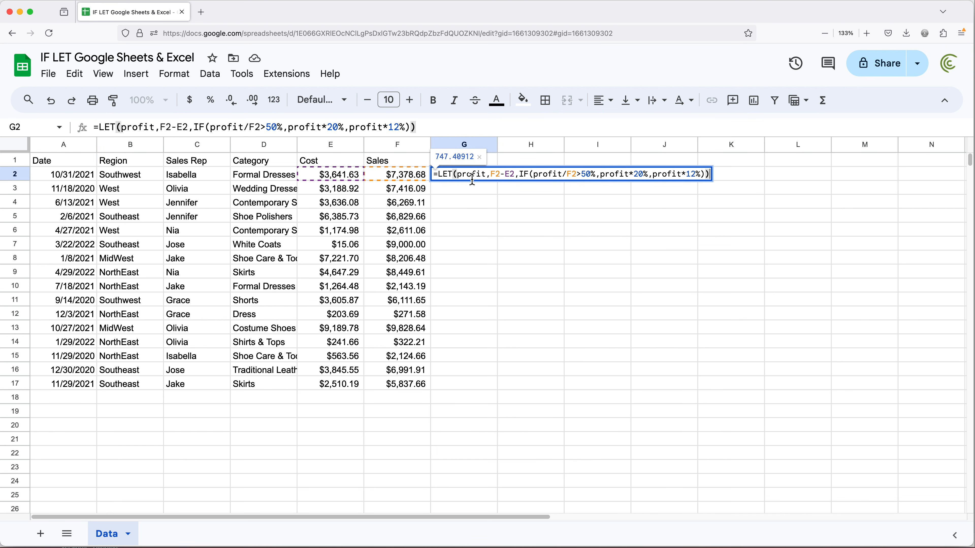
{"action": "key", "text": "Return"}
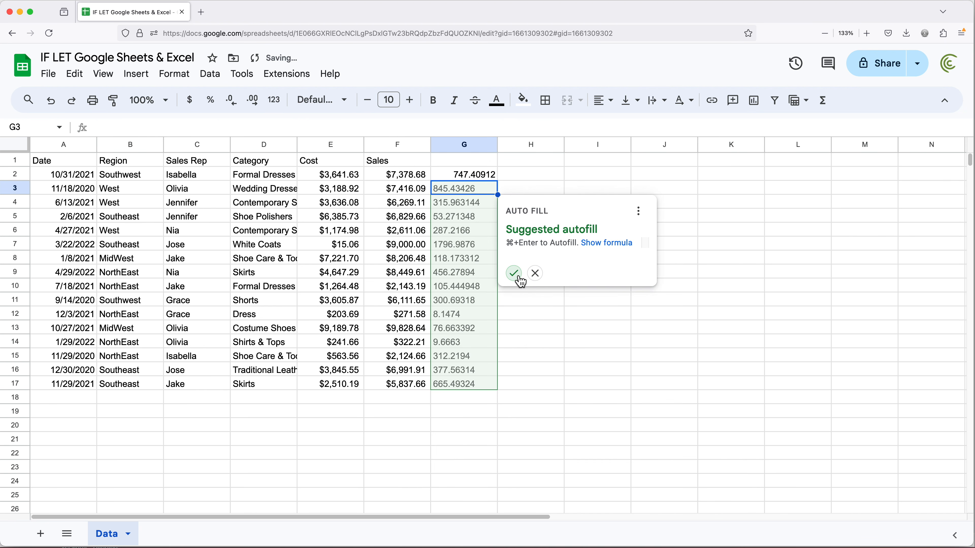
Accept the suggested autofill of the LET formula down to G17 and format column G as currency.
{"action": "left_click", "coordinate": [520, 280]}
{"action": "left_click", "coordinate": [472, 149]}
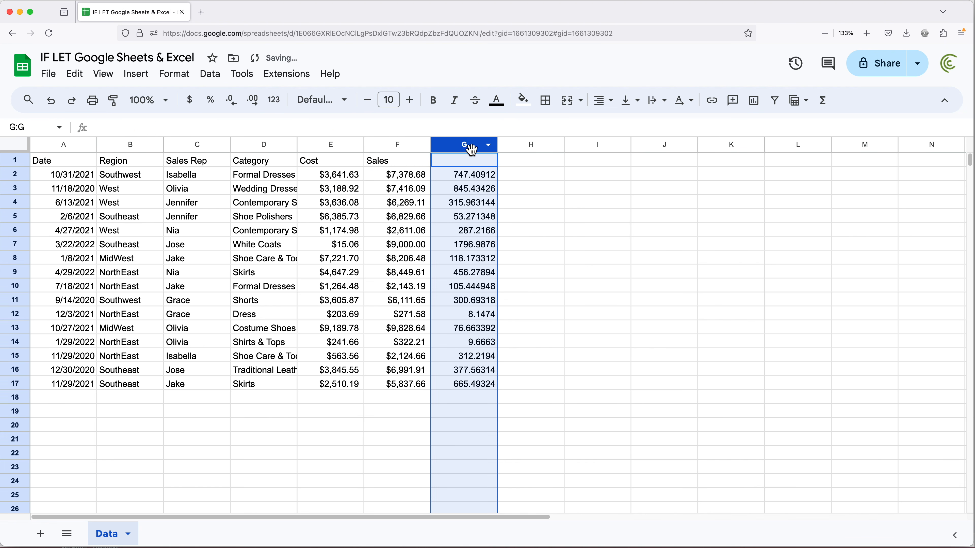
{"action": "left_click", "coordinate": [190, 100]}
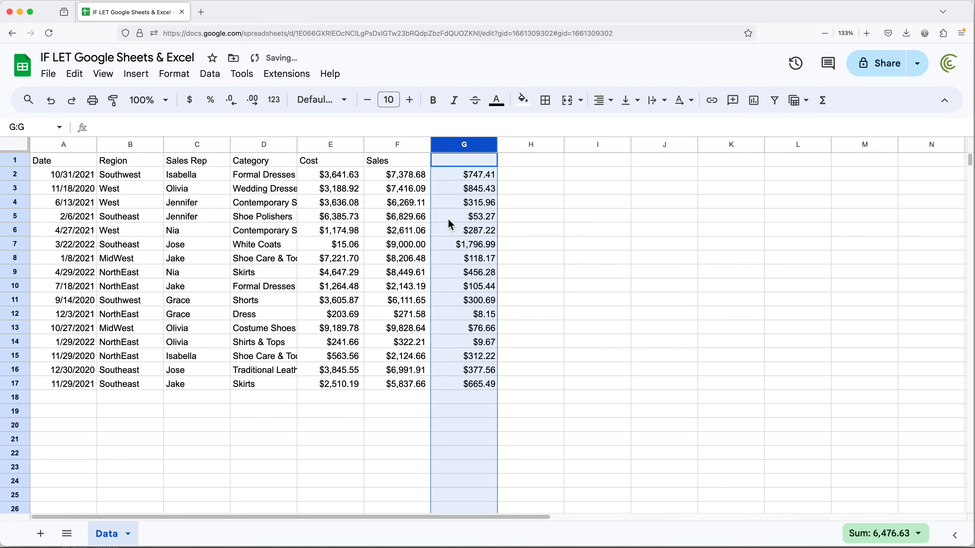
Inspect the LET formula in G2 of the Google Sheets version without changing it.
{"action": "left_click", "coordinate": [474, 178]}
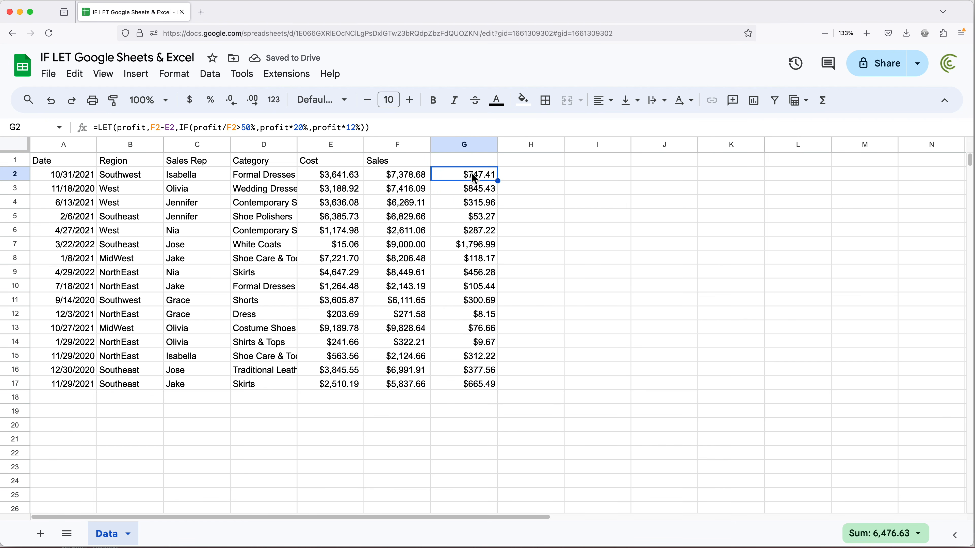
{"action": "double_click", "coordinate": [474, 178]}
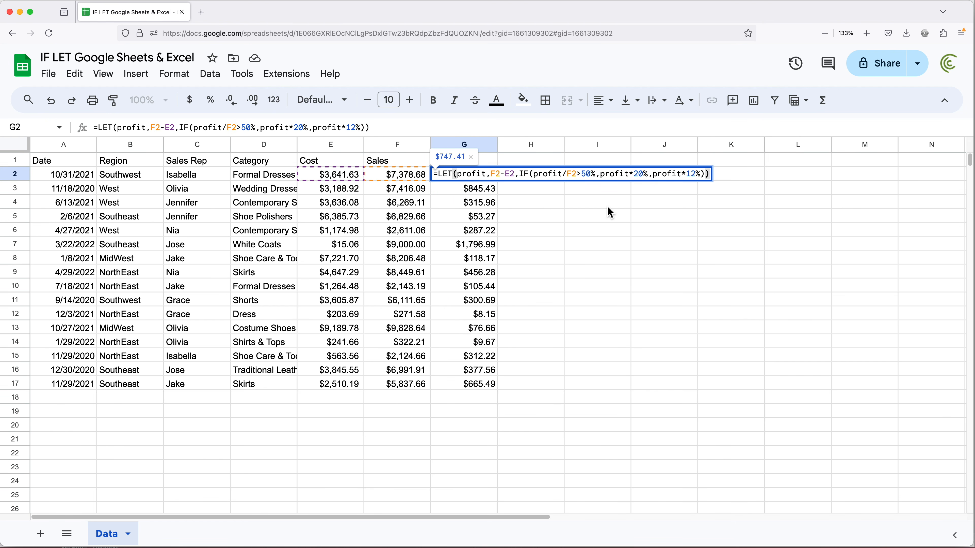
{"action": "key", "text": "Escape"}
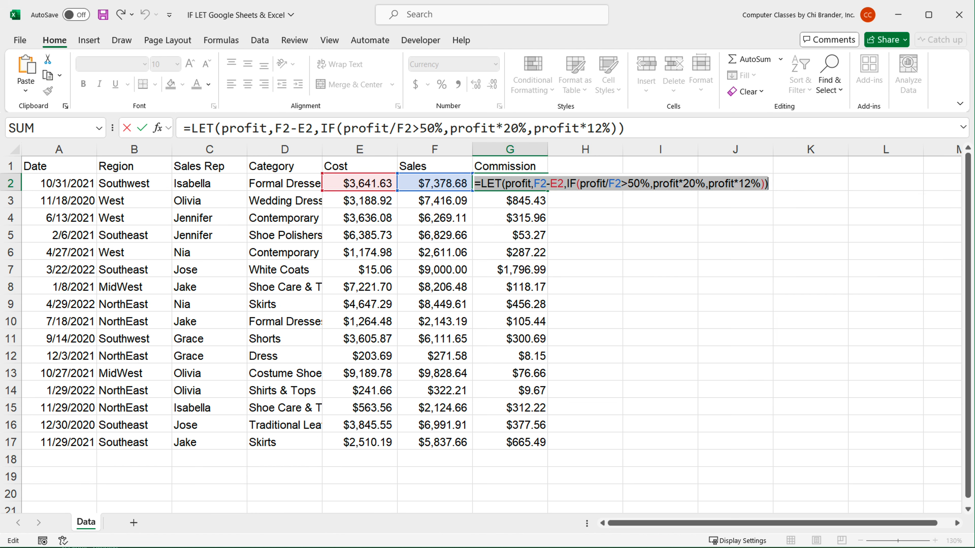
Switch back to Excel, abandon the open edit of G2 and delete the Commission column G.
{"action": "left_click", "coordinate": [776, 187]}
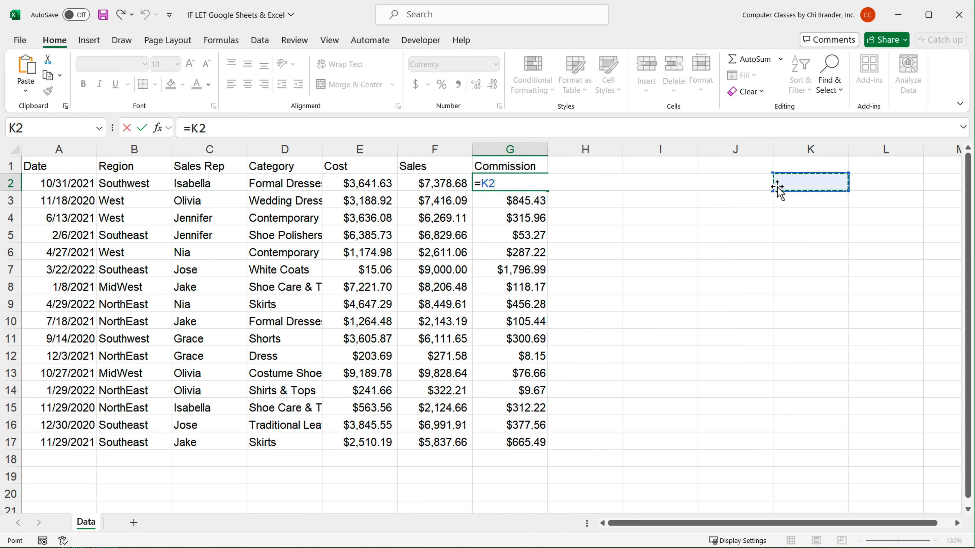
{"action": "key", "text": "Escape"}
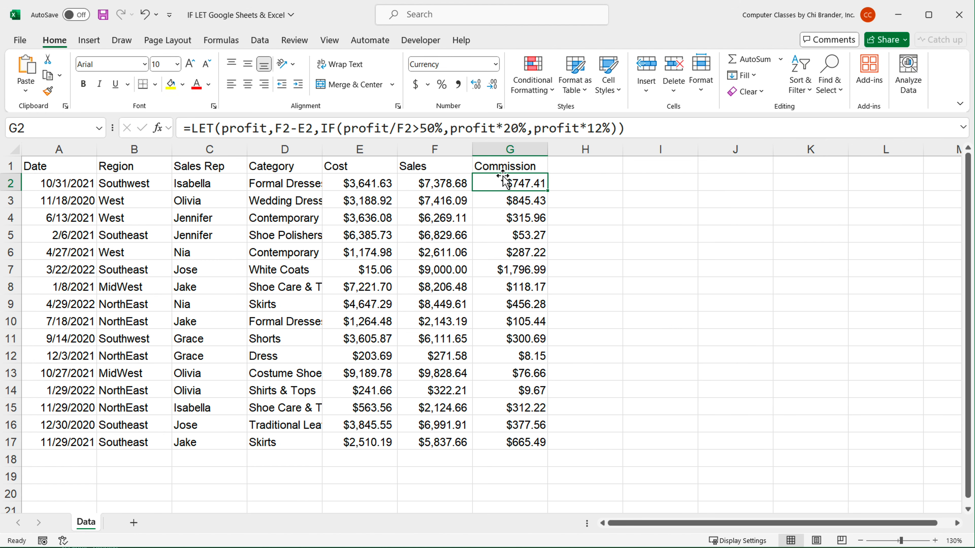
{"action": "left_click", "coordinate": [507, 151]}
{"action": "right_click", "coordinate": [508, 151]}
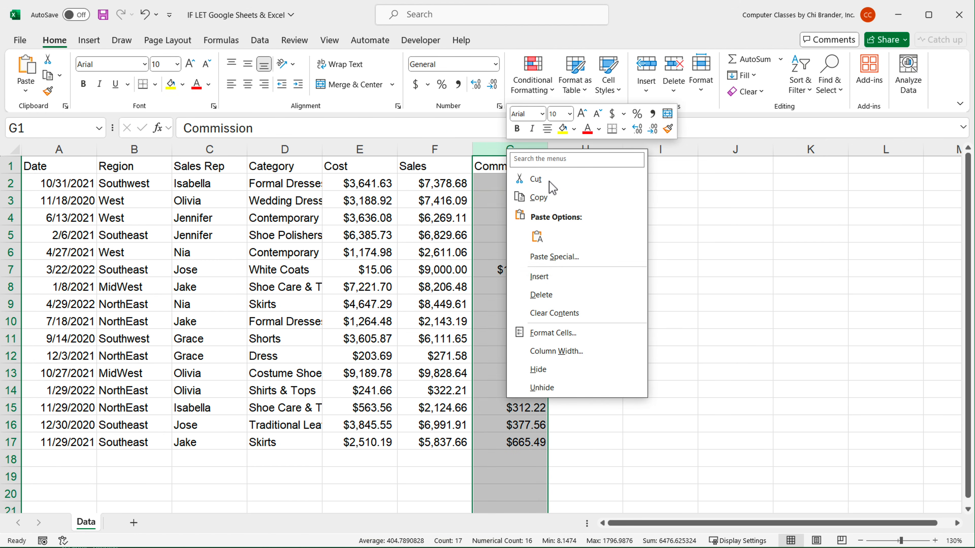
{"action": "left_click", "coordinate": [556, 299]}
Add the heading Profit Margin in G1, beside the Sales column.
{"action": "left_click", "coordinate": [491, 186]}
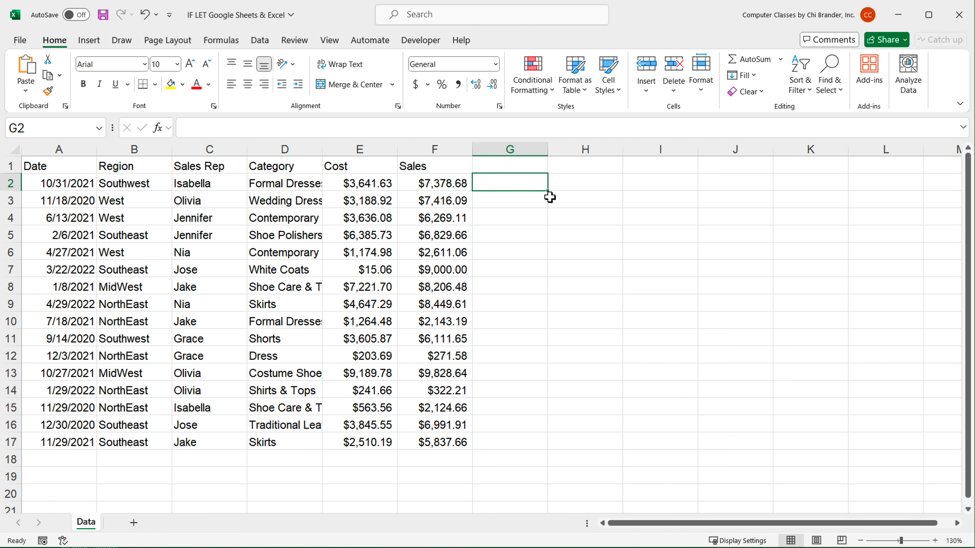
{"action": "key", "text": "Up"}
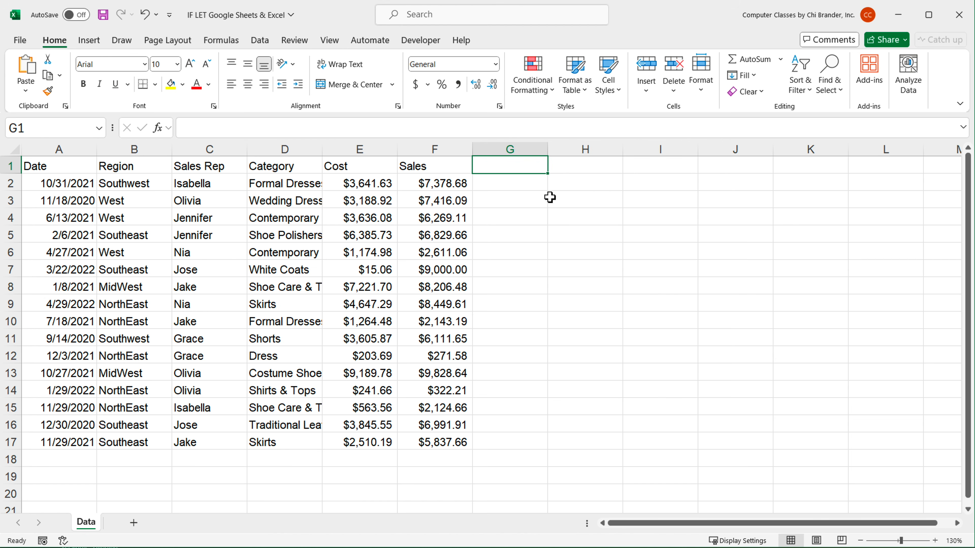
{"action": "type", "text": "Profit "}
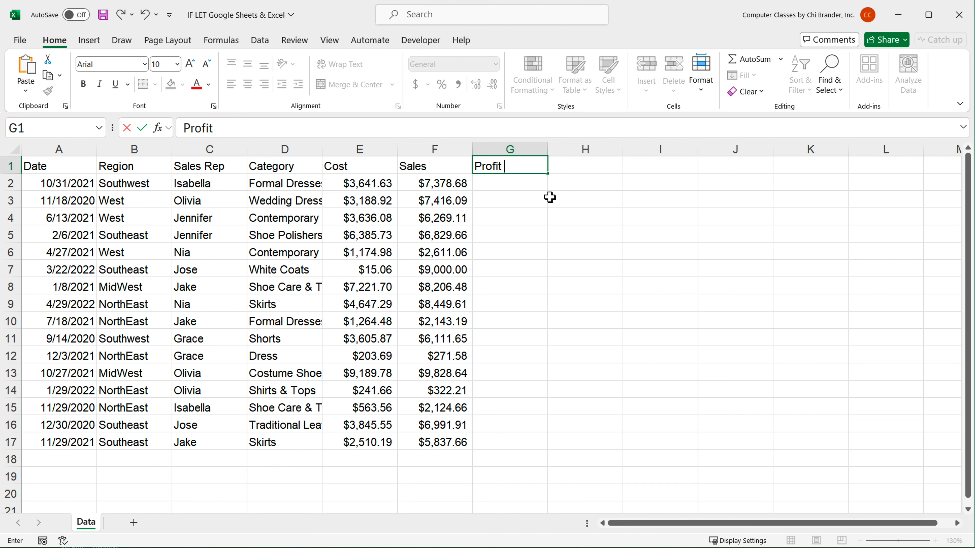
{"action": "type", "text": "Margin"}
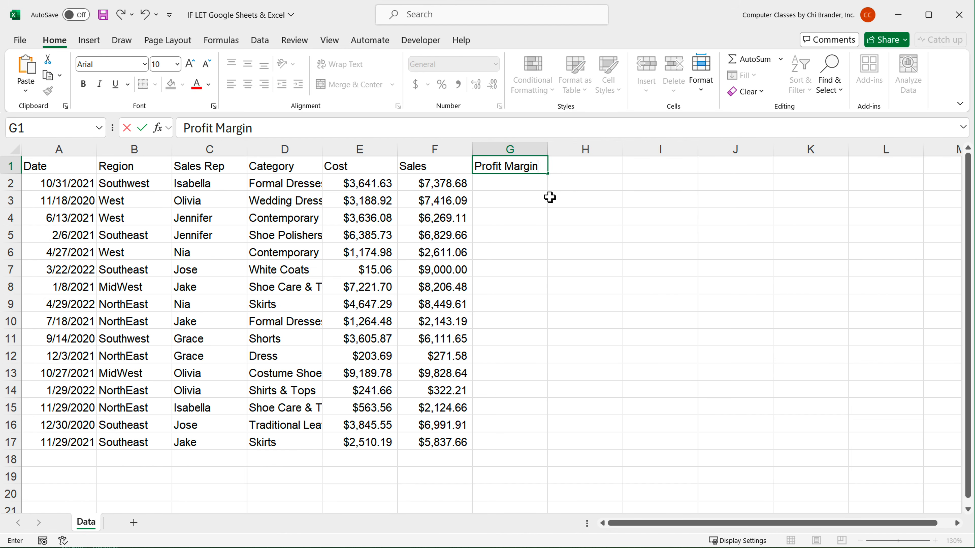
{"action": "key", "text": "Return"}
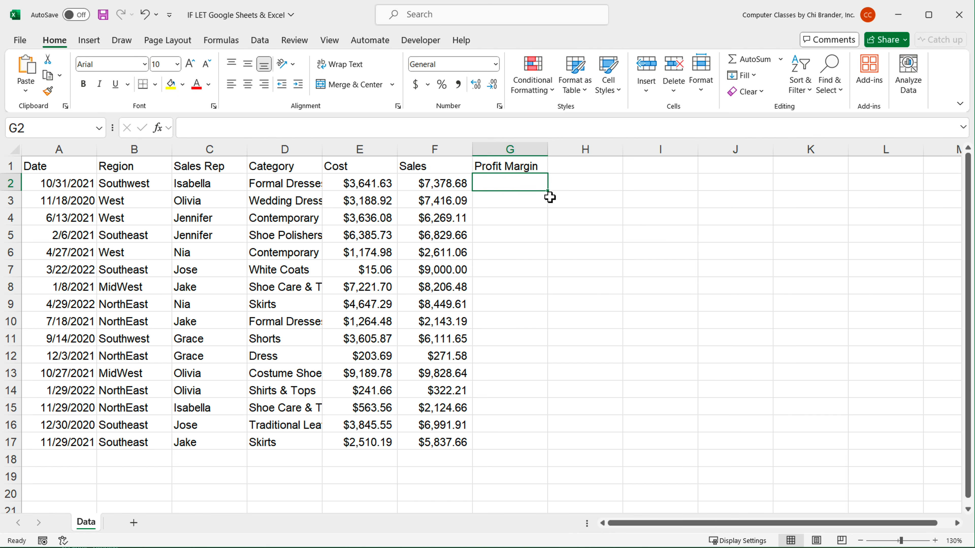
Enter a formula in G2 that divides Cost by Sales, =E2/F2.
{"action": "type", "text": "="}
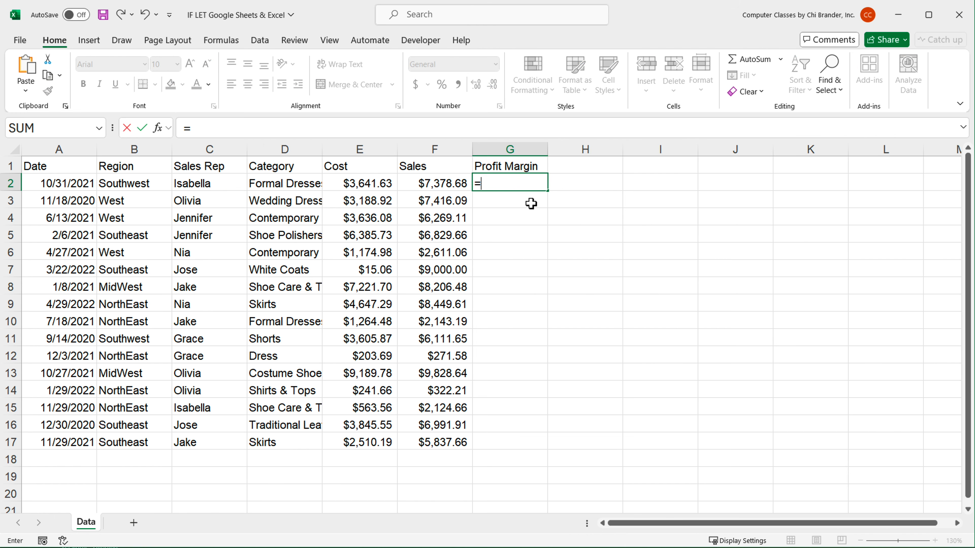
{"action": "left_click", "coordinate": [374, 186]}
{"action": "type", "text": "/"}
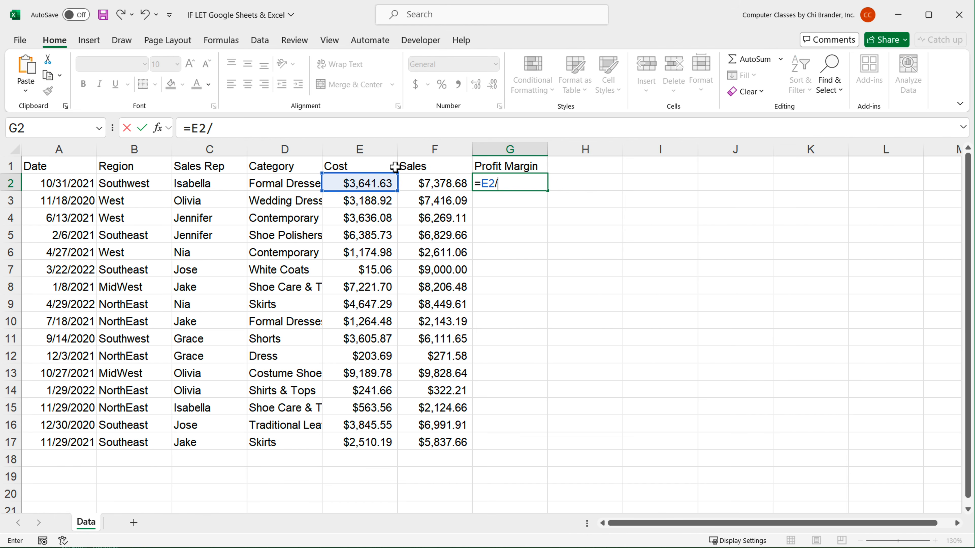
{"action": "left_click", "coordinate": [434, 185]}
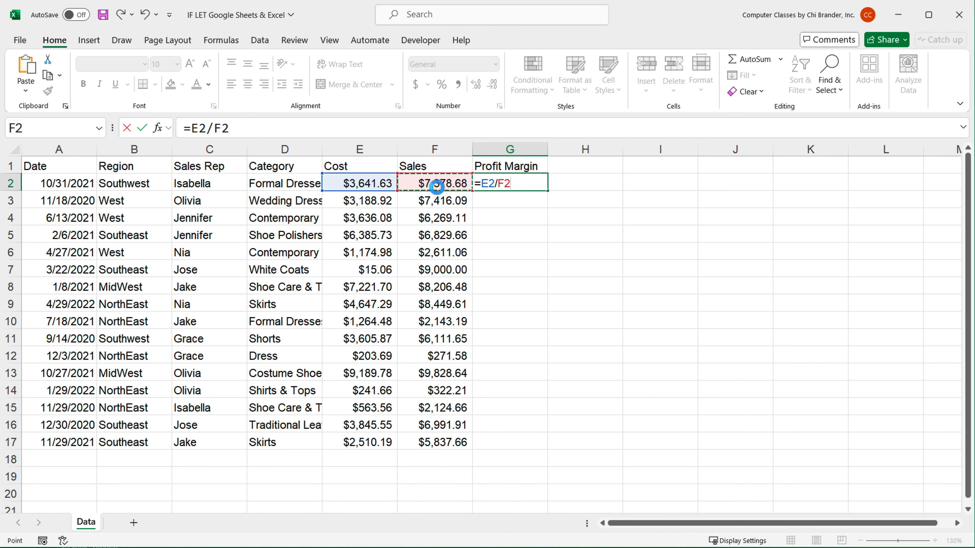
{"action": "key", "text": "Return"}
Change G2's formula to =1-E2/F2 and fill it down to G17.
{"action": "left_click", "coordinate": [524, 184]}
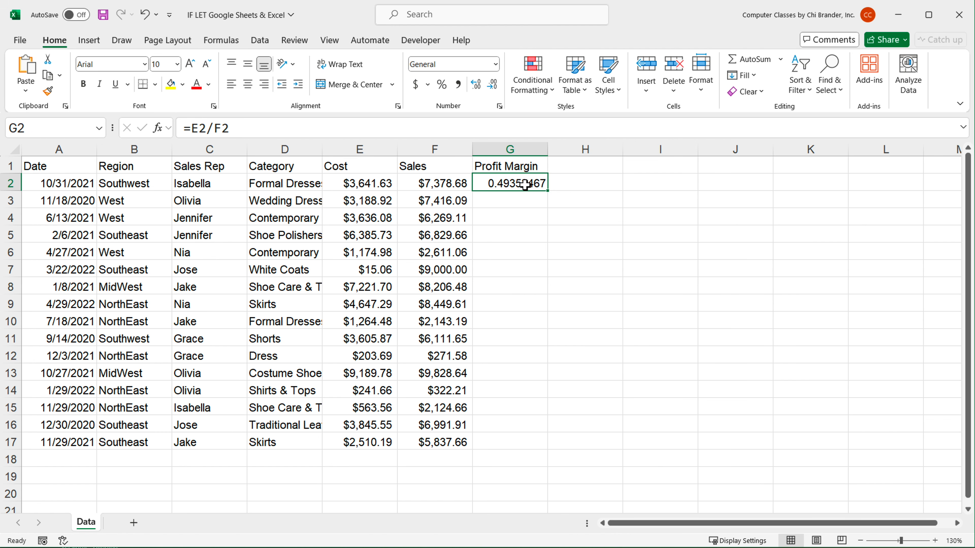
{"action": "double_click", "coordinate": [490, 184]}
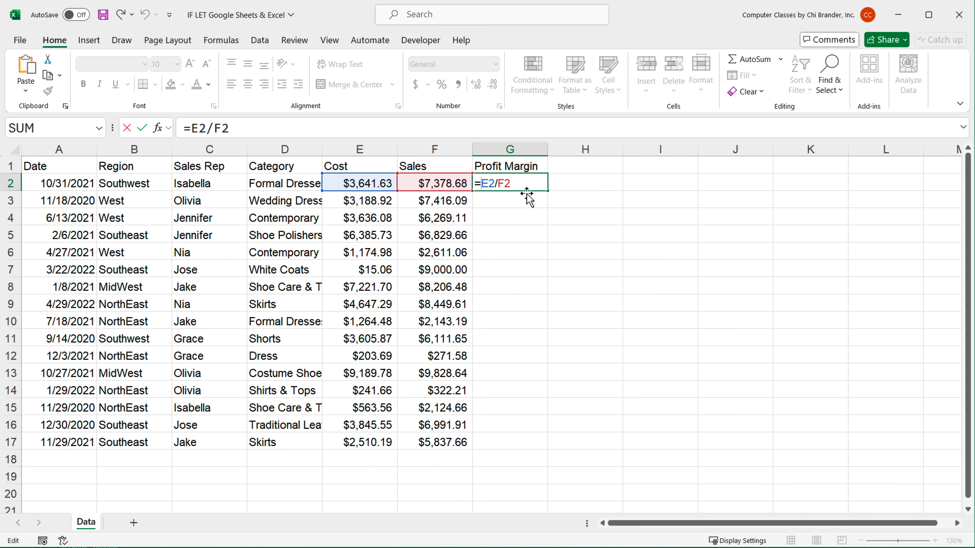
{"action": "type", "text": "1-"}
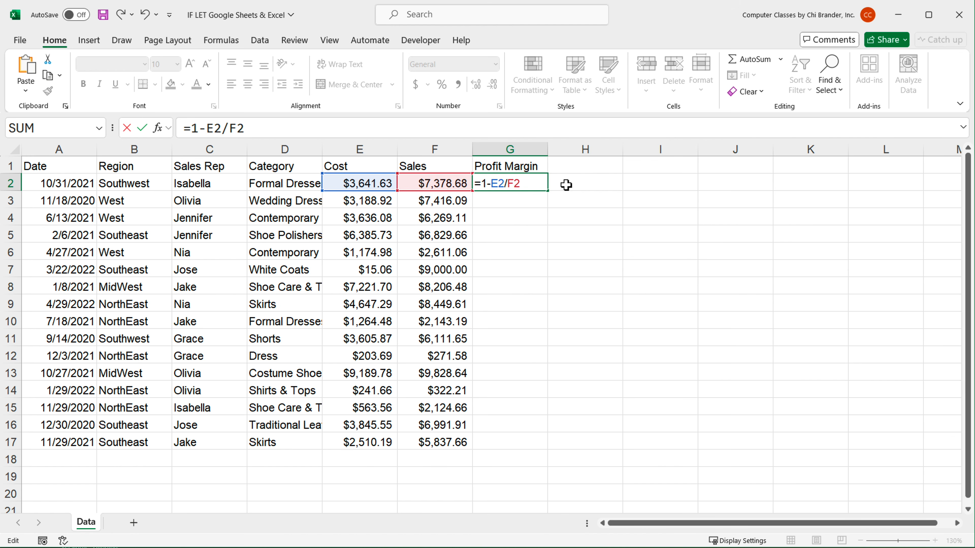
{"action": "key", "text": "Return"}
{"action": "left_click", "coordinate": [537, 187]}
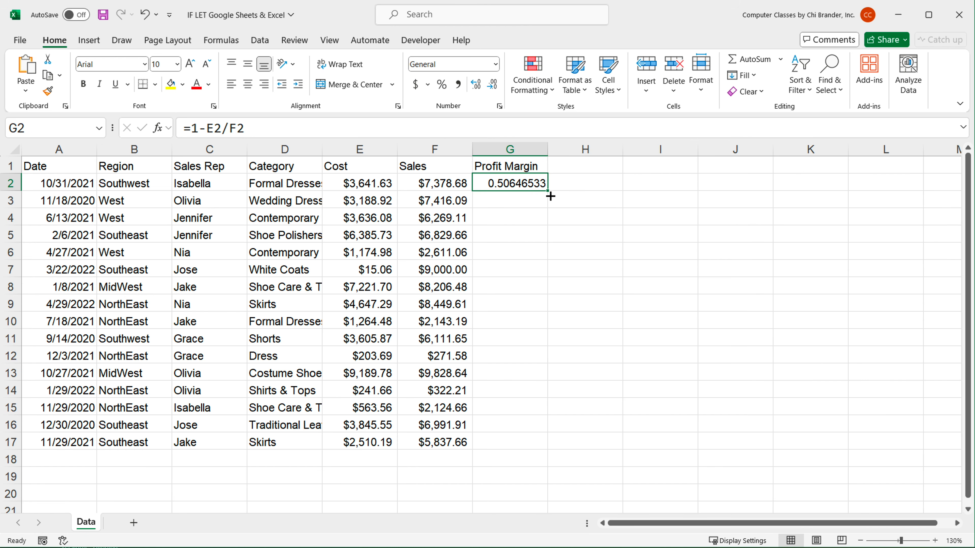
{"action": "double_click", "coordinate": [550, 196]}
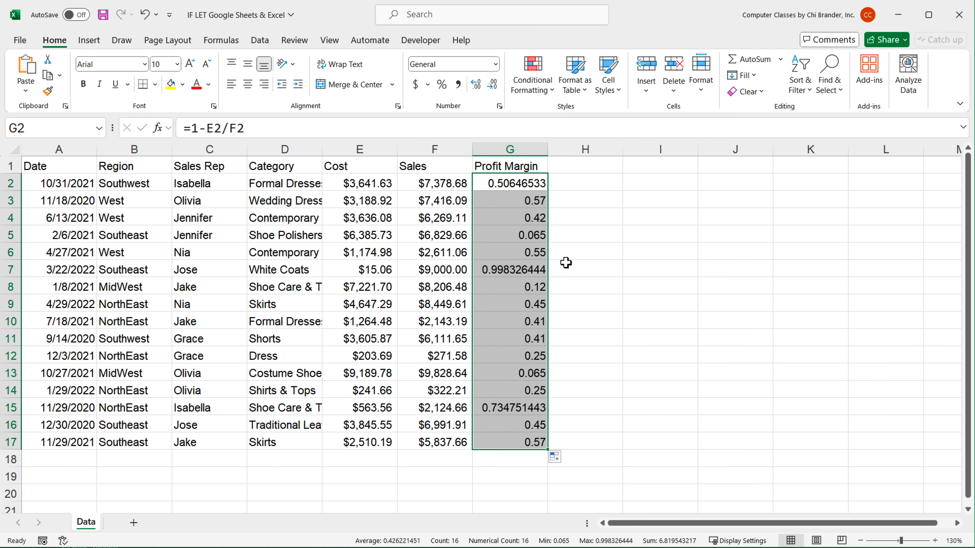
Format the Profit Margin values in G2:G17 as Percentage.
{"action": "left_click", "coordinate": [495, 64]}
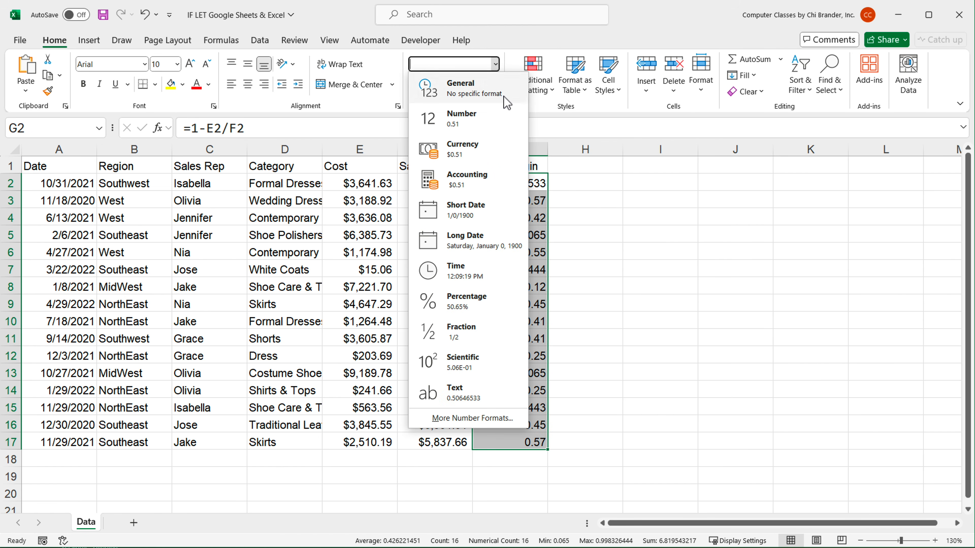
{"action": "left_click", "coordinate": [480, 305]}
{"action": "double_click", "coordinate": [507, 183]}
{"action": "key", "text": "Escape"}
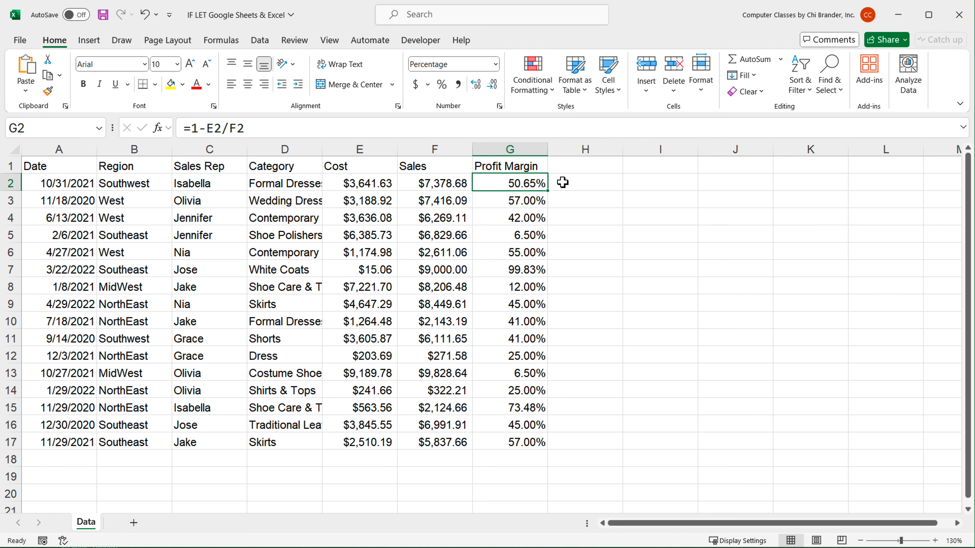
Start an IFS formula in H2 whose first condition G2>70% returns F2*7%.
{"action": "left_click", "coordinate": [562, 182]}
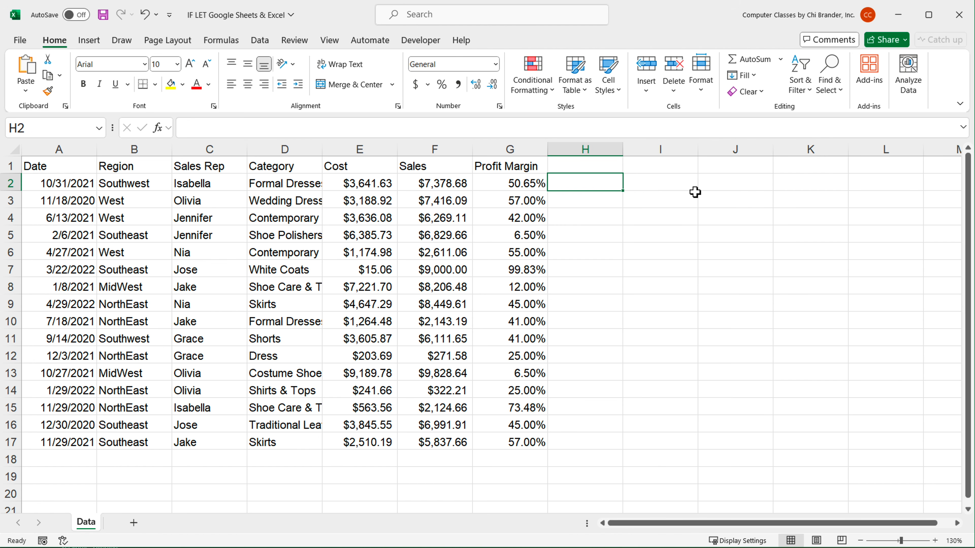
{"action": "type", "text": "IFS"}
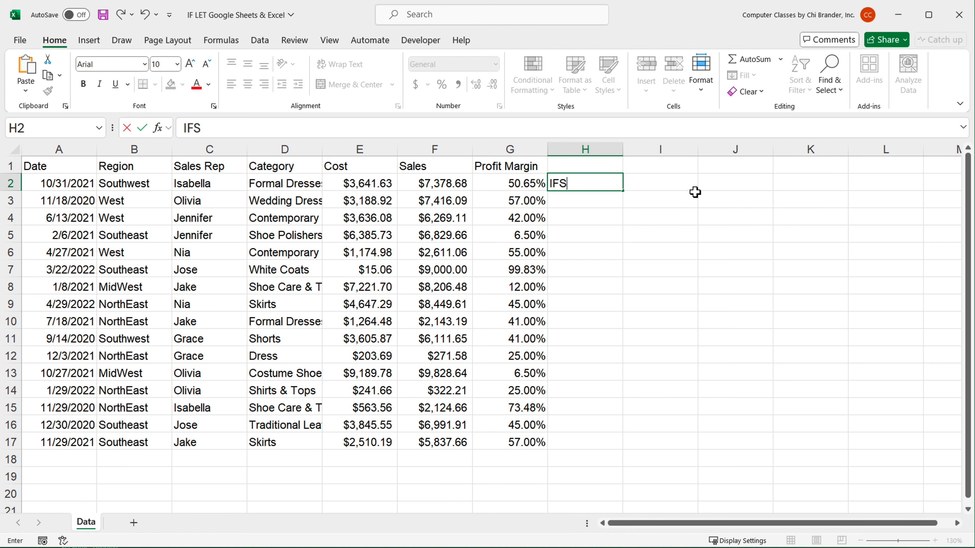
{"action": "key", "text": "BackSpace"}
{"action": "key", "text": "BackSpace"}
{"action": "key", "text": "BackSpace"}
{"action": "type", "text": "="}
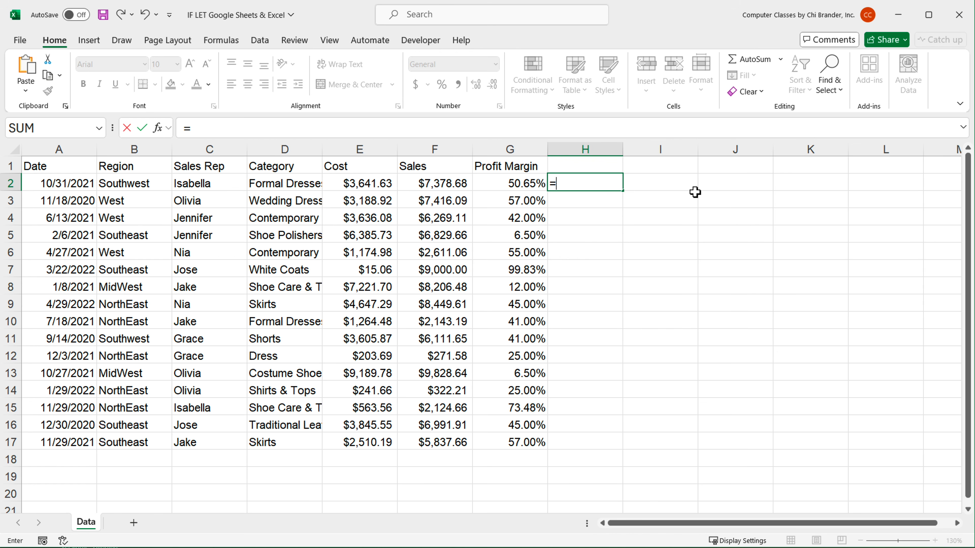
{"action": "type", "text": "IFS("}
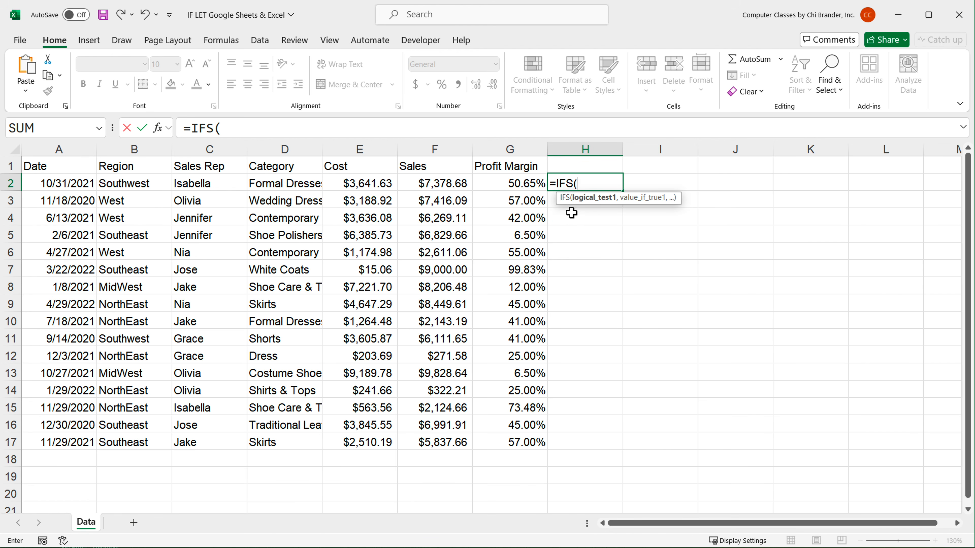
{"action": "left_click", "coordinate": [513, 182]}
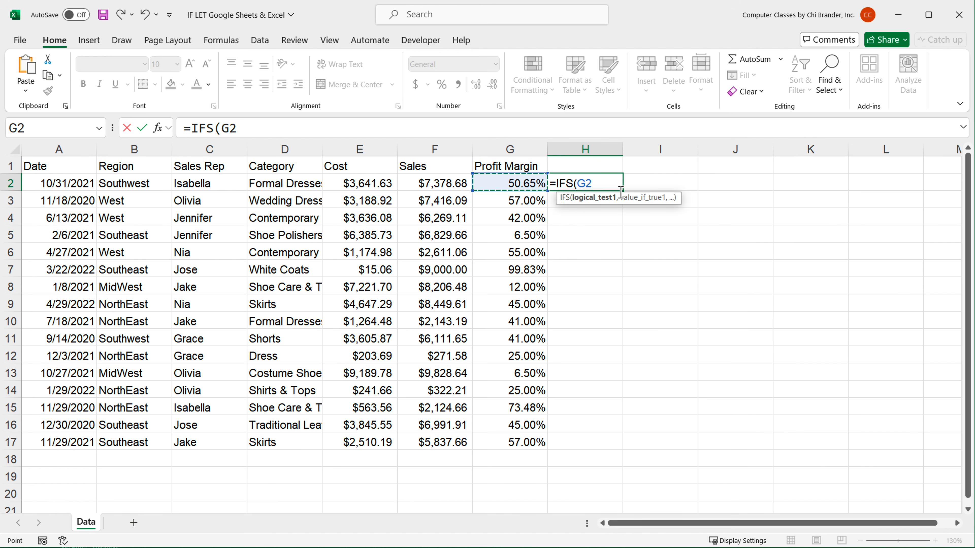
{"action": "type", "text": ">70"}
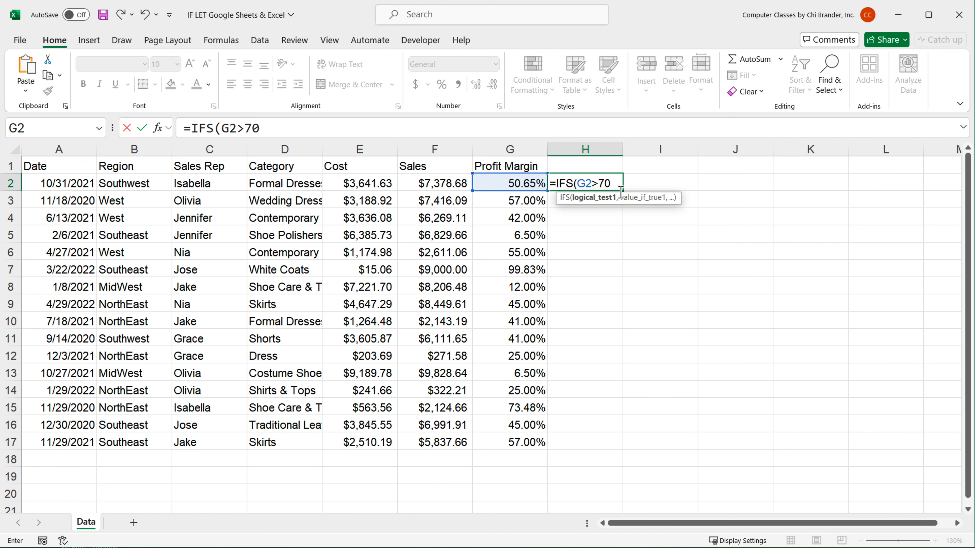
{"action": "type", "text": "%,"}
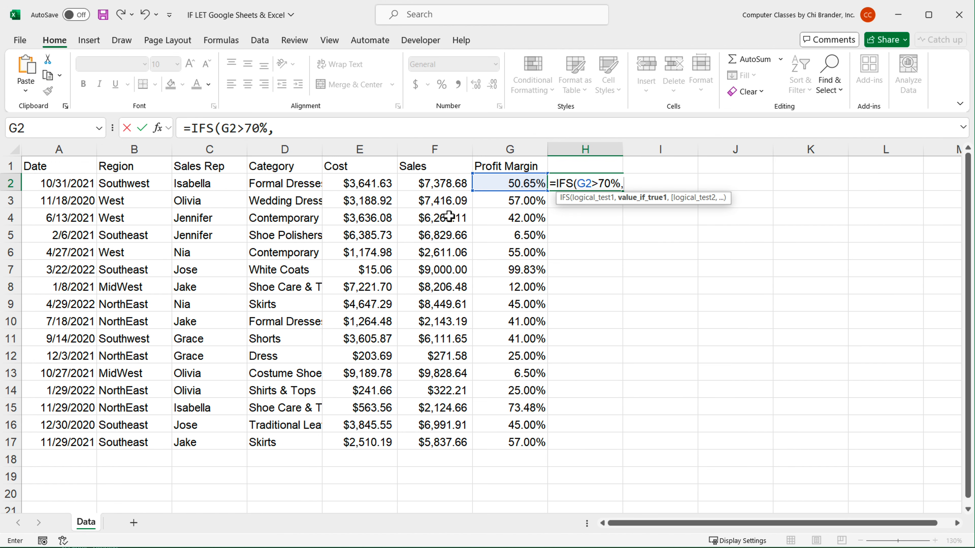
{"action": "left_click", "coordinate": [430, 182]}
{"action": "type", "text": "*"}
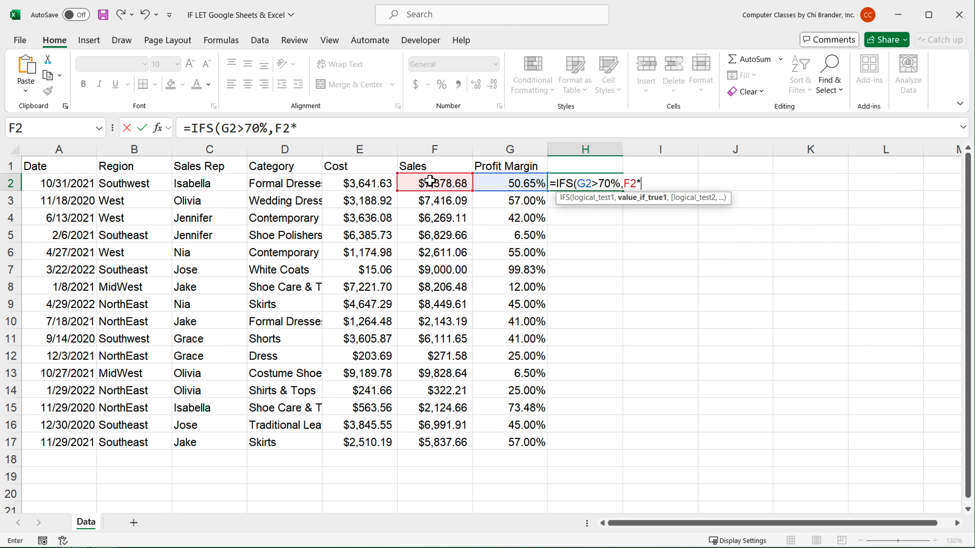
{"action": "type", "text": "7%,"}
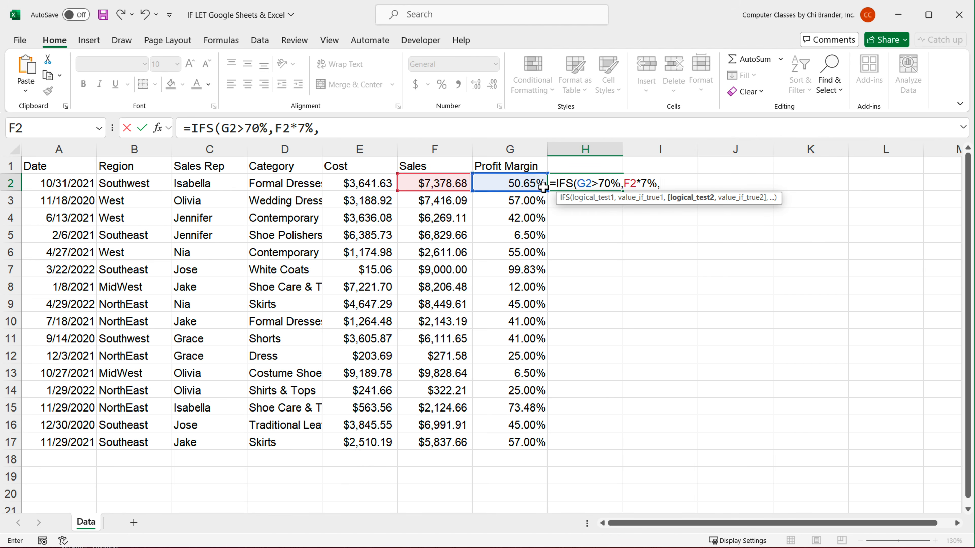
Add a second condition to H2's IFS formula, G2>50%, that returns F2*5%.
{"action": "left_click", "coordinate": [518, 185]}
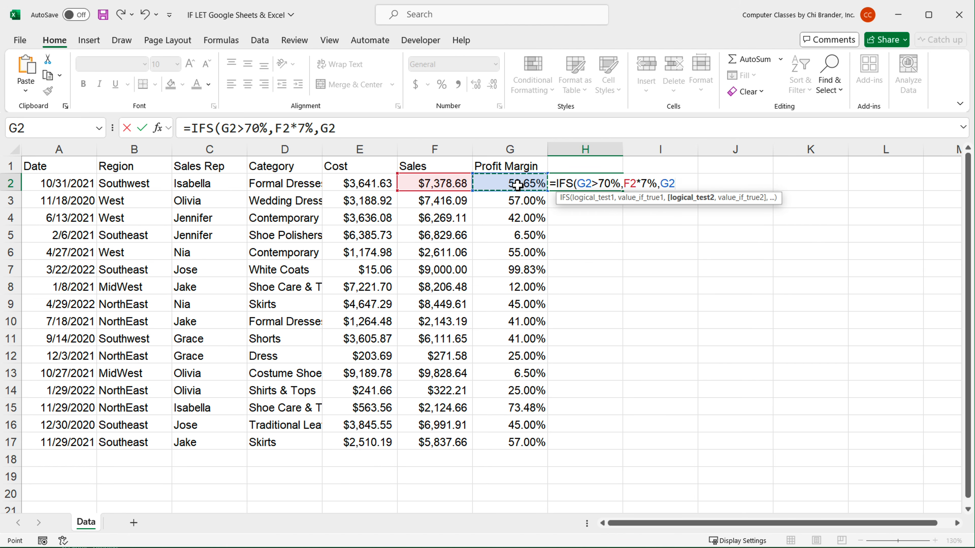
{"action": "type", "text": ">"}
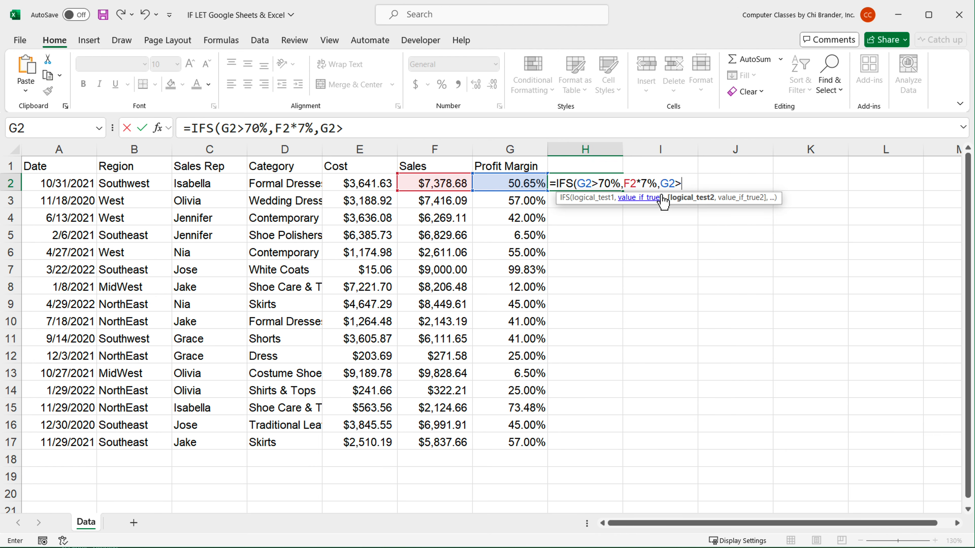
{"action": "type", "text": "50%,"}
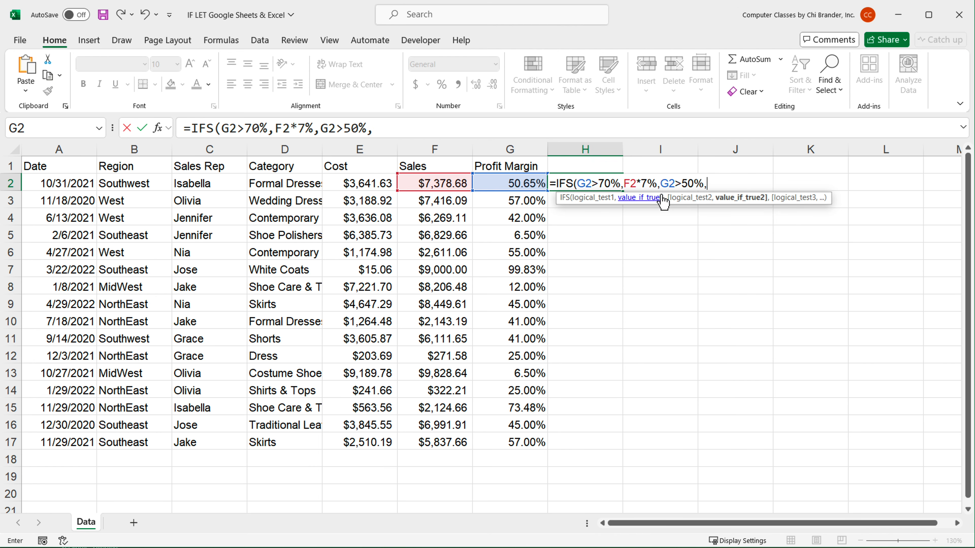
{"action": "left_click", "coordinate": [415, 184]}
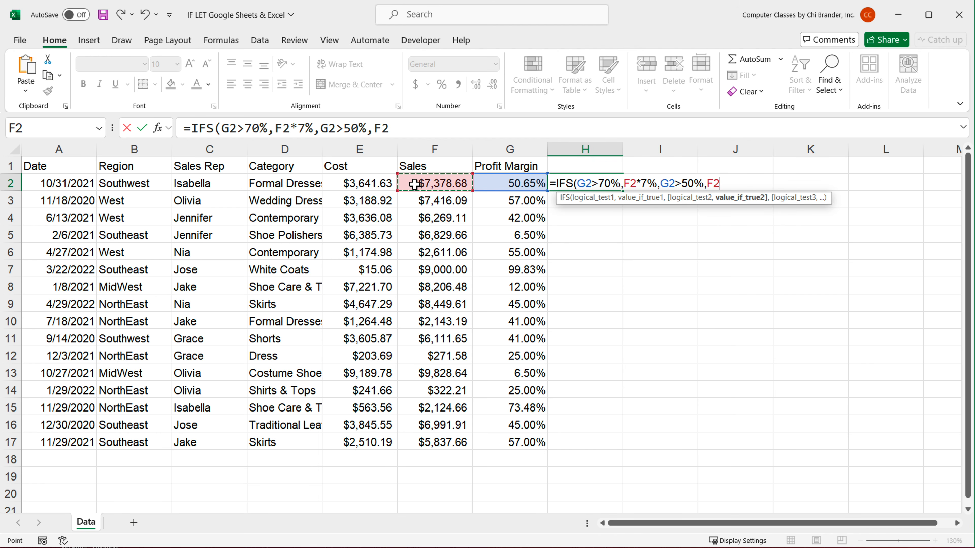
{"action": "type", "text": "*5%"}
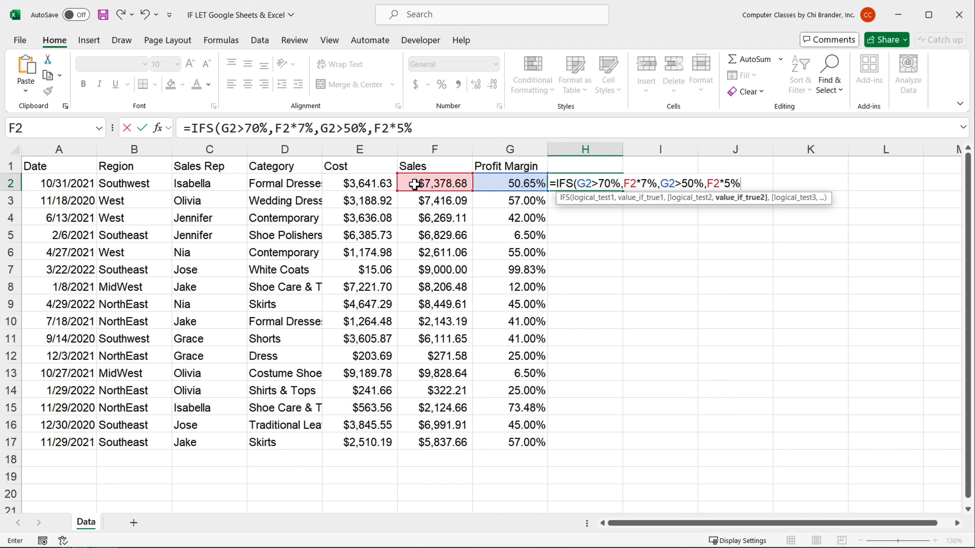
Add a third condition to H2's IFS formula, G2>30%, that returns F2*3%.
{"action": "type", "text": ","}
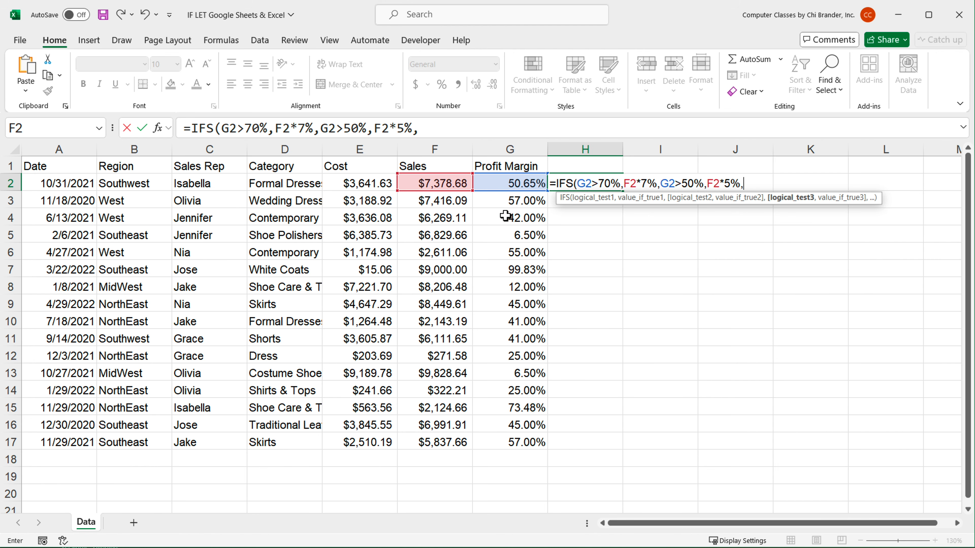
{"action": "left_click", "coordinate": [510, 185]}
{"action": "type", "text": ">30"}
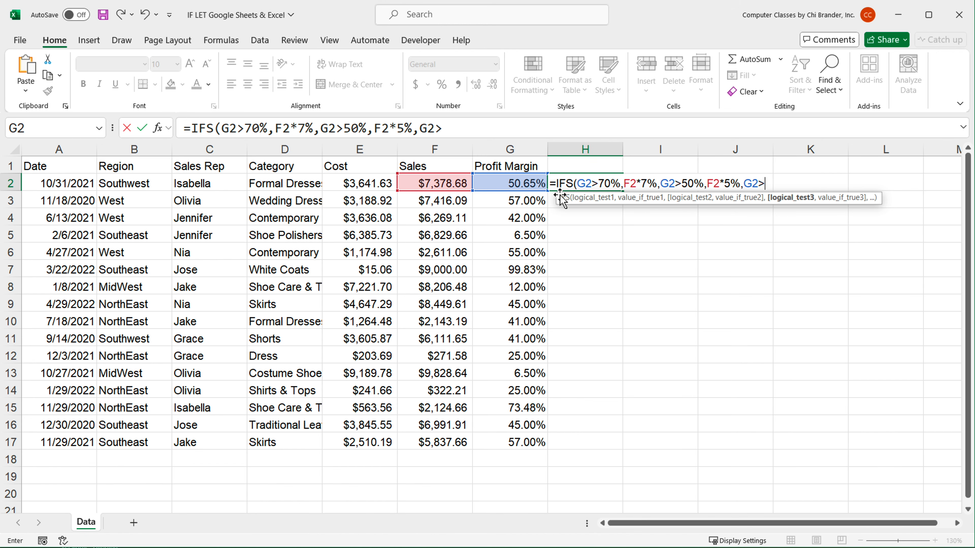
{"action": "type", "text": "%,"}
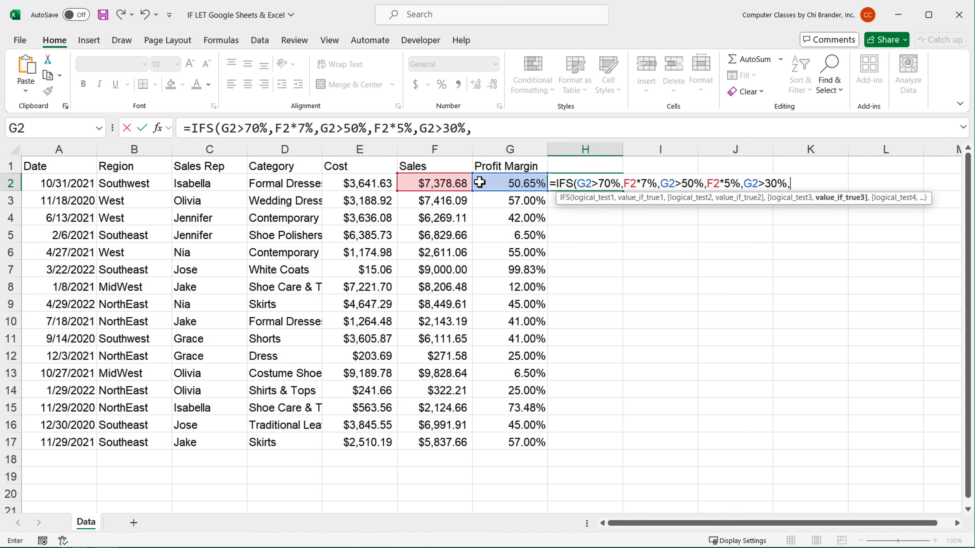
{"action": "left_click", "coordinate": [456, 184]}
{"action": "type", "text": "*3%"}
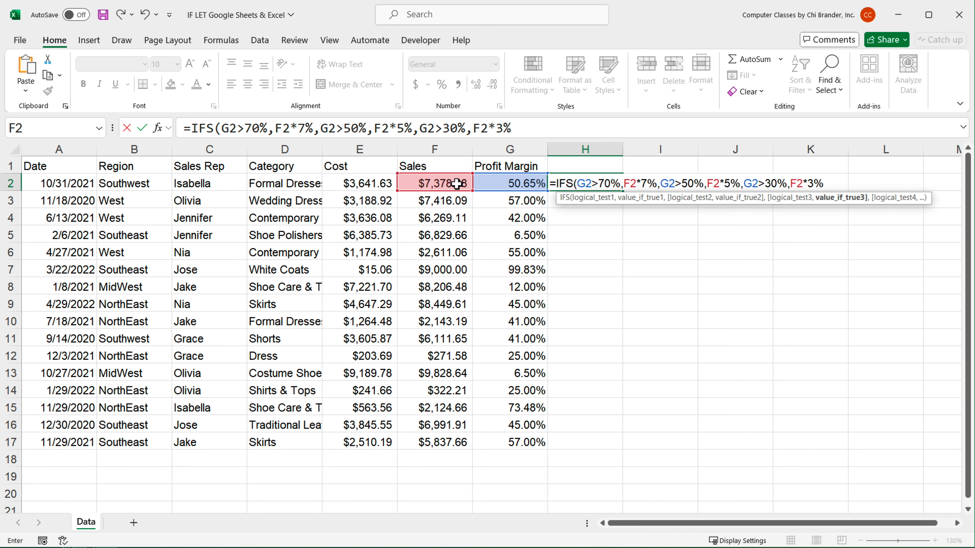
Complete H2's IFS formula with the fallback TRUE,F2*1% and fill it down to H17.
{"action": "type", "text": ",TRUE,"}
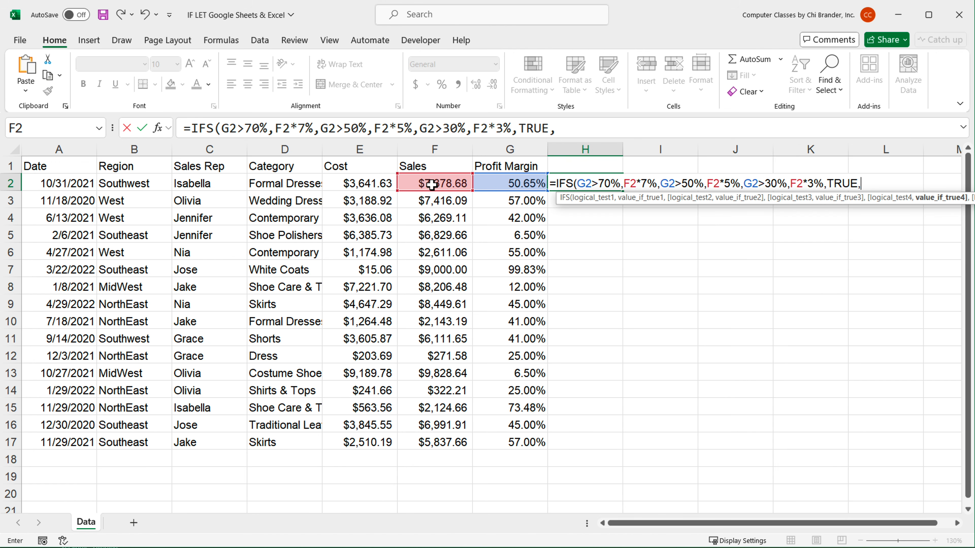
{"action": "left_click", "coordinate": [451, 181]}
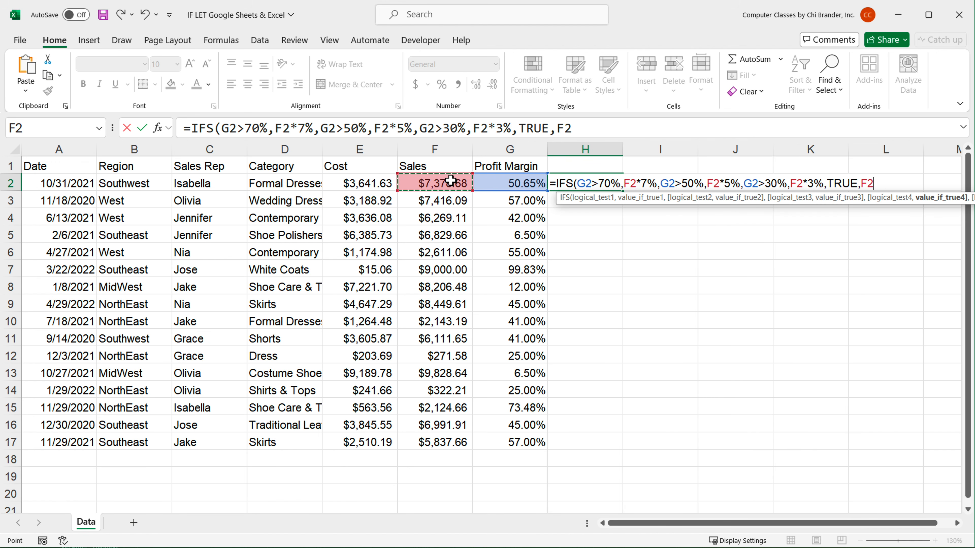
{"action": "type", "text": "*1%)"}
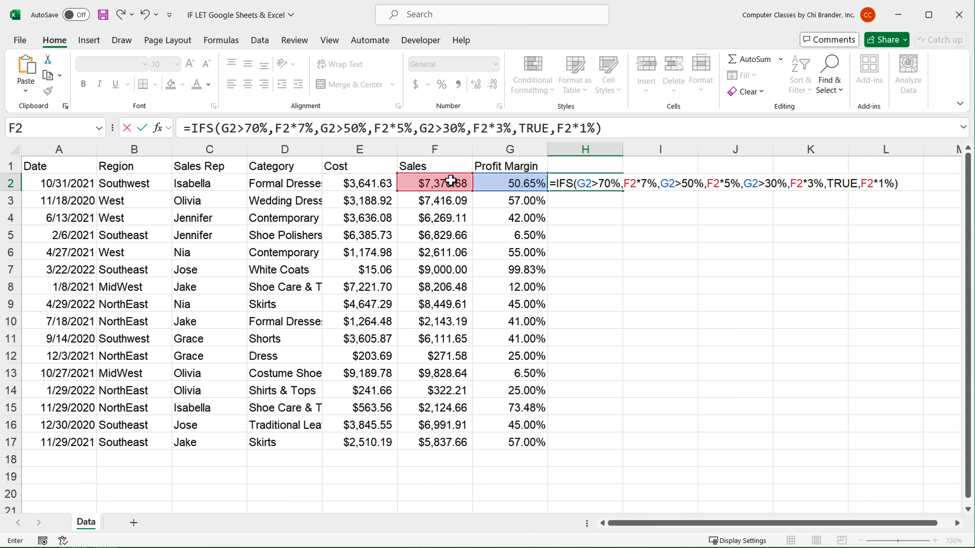
{"action": "key", "text": "Return"}
{"action": "left_click", "coordinate": [581, 183]}
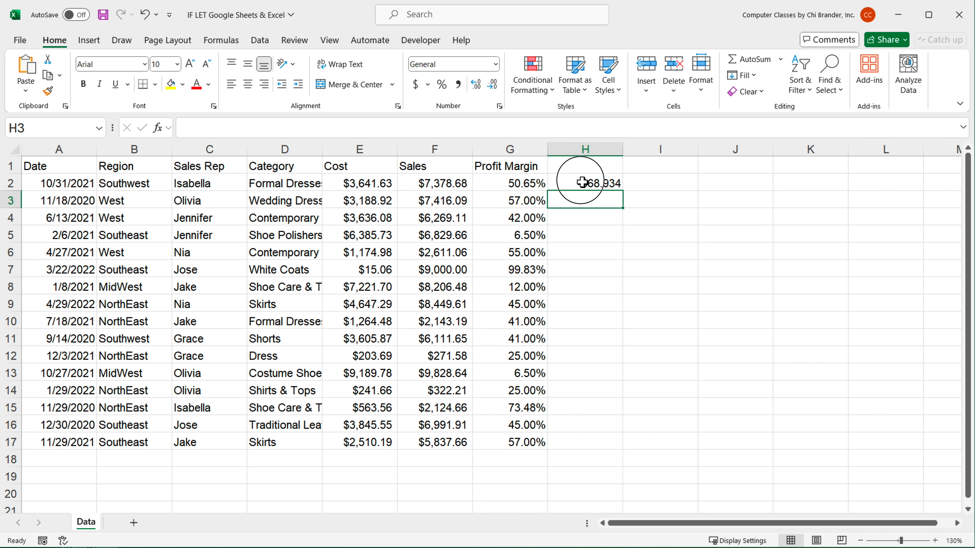
{"action": "double_click", "coordinate": [628, 193]}
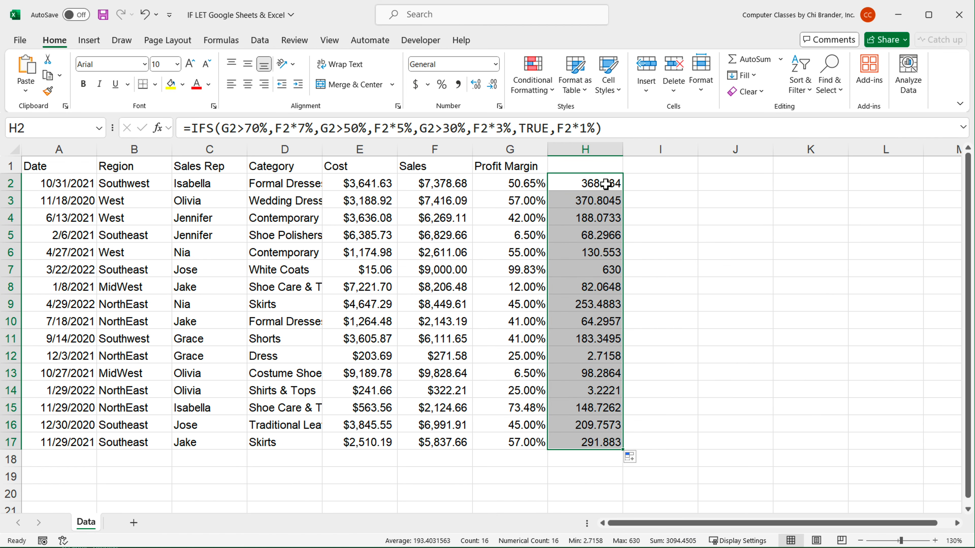
Examine the repeated G2 references inside H2's IFS formula and leave the cell unedited.
{"action": "double_click", "coordinate": [595, 184]}
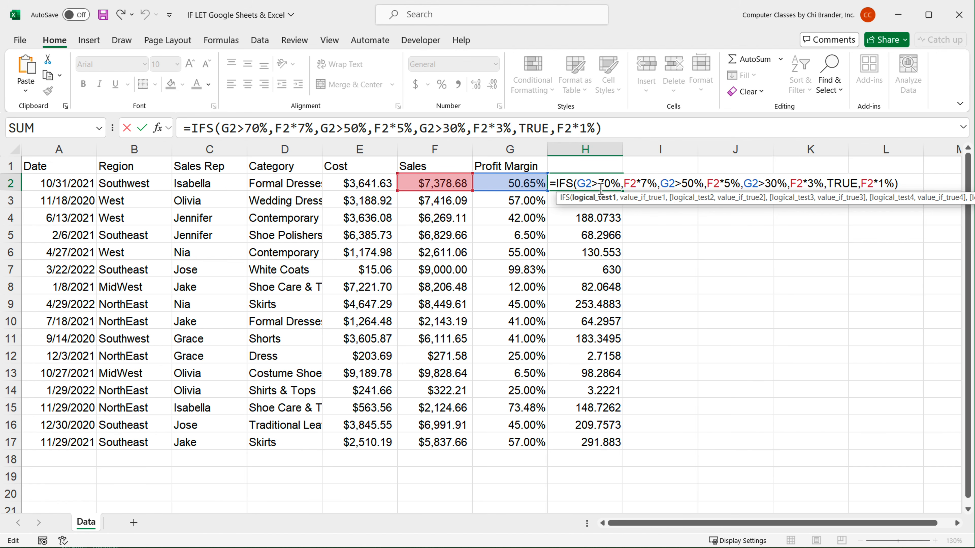
{"action": "double_click", "coordinate": [583, 183]}
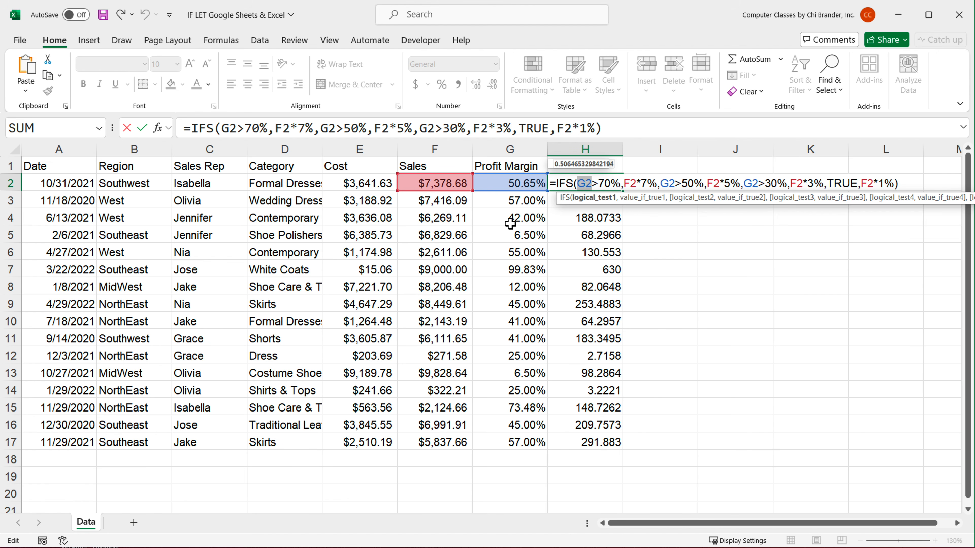
{"action": "double_click", "coordinate": [667, 184]}
{"action": "key", "text": "Escape"}
Copy the expression 1-E2/F2 from the profit margin formula in G2 and leave the cell unedited.
{"action": "double_click", "coordinate": [515, 183]}
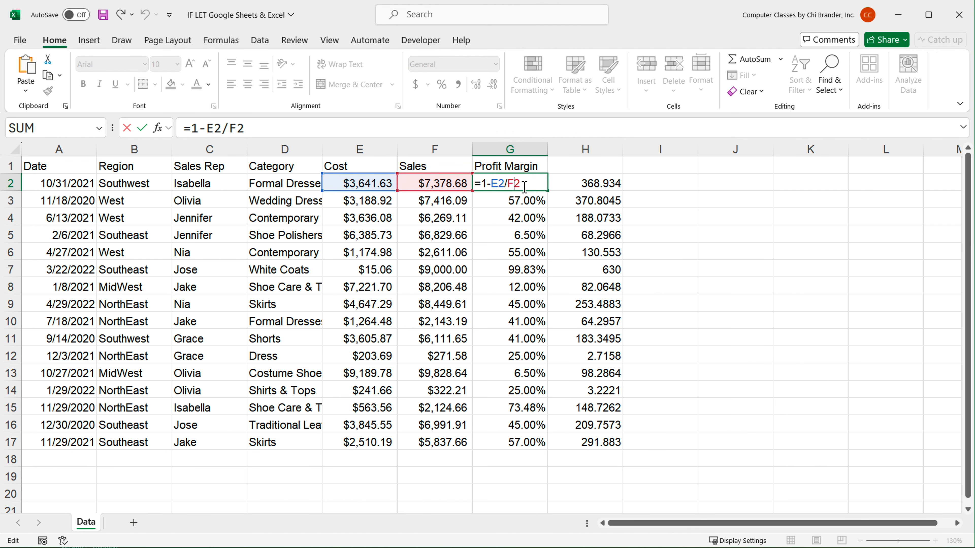
{"action": "left_click_drag", "start_coordinate": [524, 187], "coordinate": [490, 184]}
{"action": "right_click", "coordinate": [489, 185]}
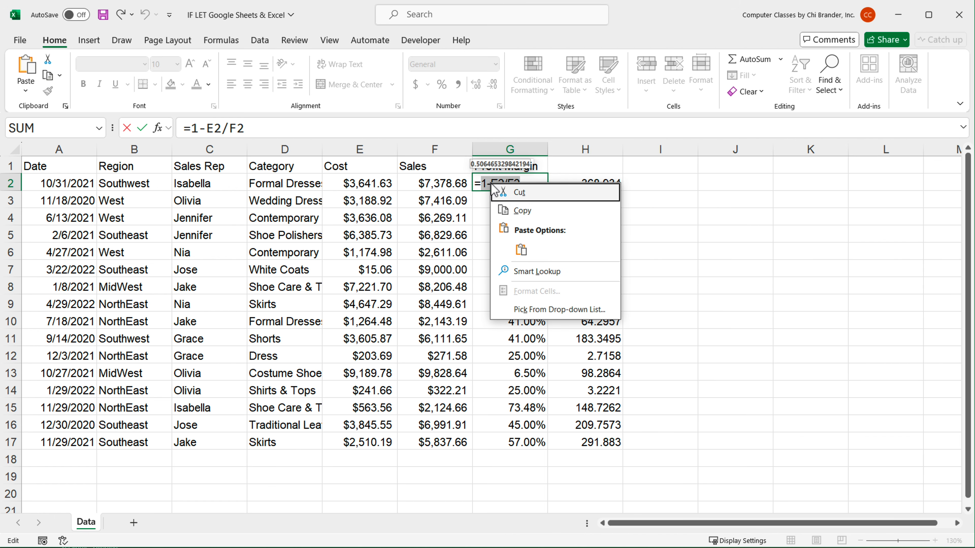
{"action": "left_click", "coordinate": [524, 214]}
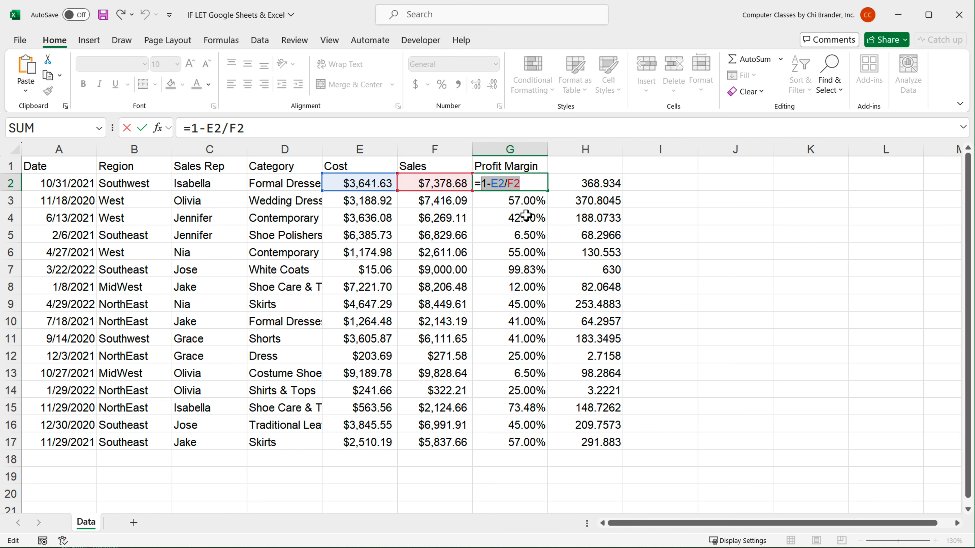
{"action": "key", "text": "Escape"}
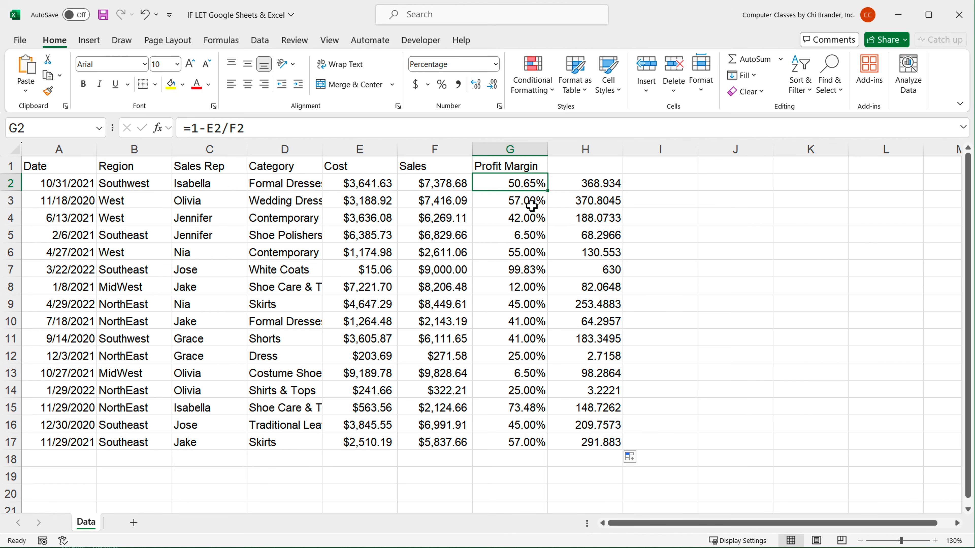
Insert LET before the IFS function in H2's formula and define the name profitmargin as 1-E2/F2.
{"action": "double_click", "coordinate": [570, 184]}
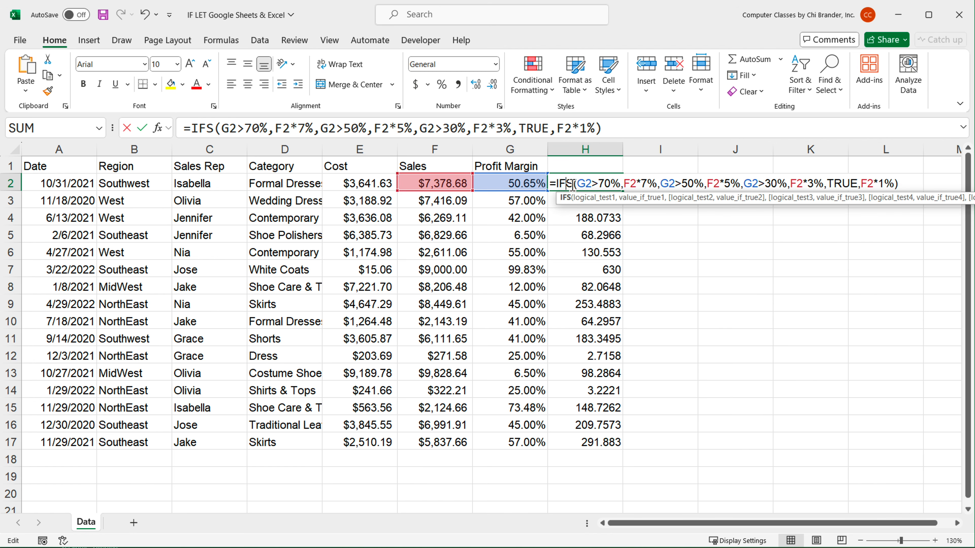
{"action": "left_click", "coordinate": [556, 183]}
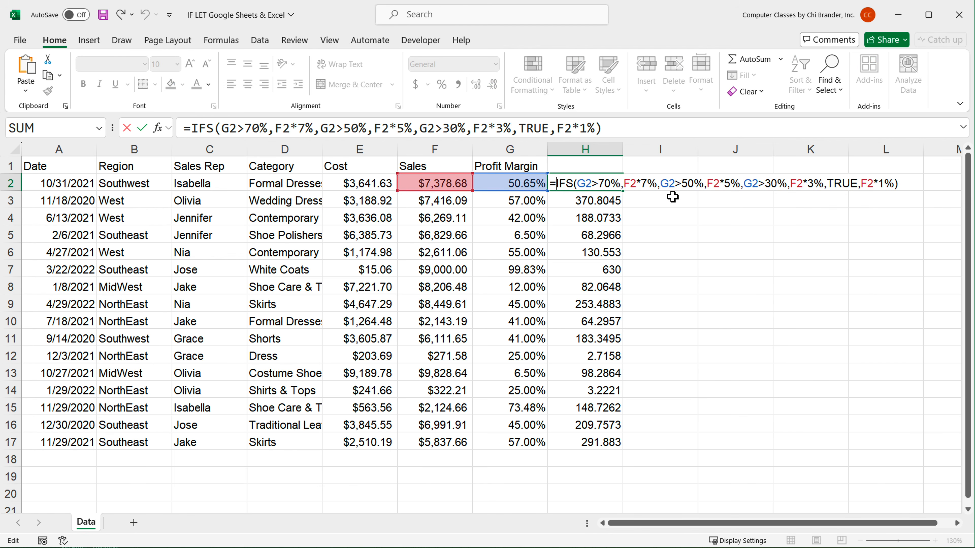
{"action": "key", "text": "Left"}
{"action": "key", "text": "Left"}
{"action": "key", "text": "Left"}
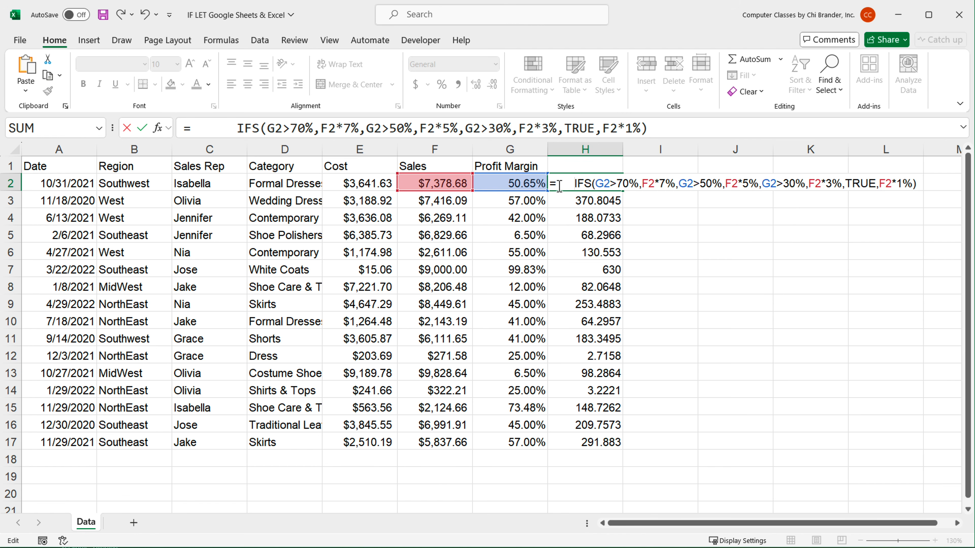
{"action": "type", "text": "LET("}
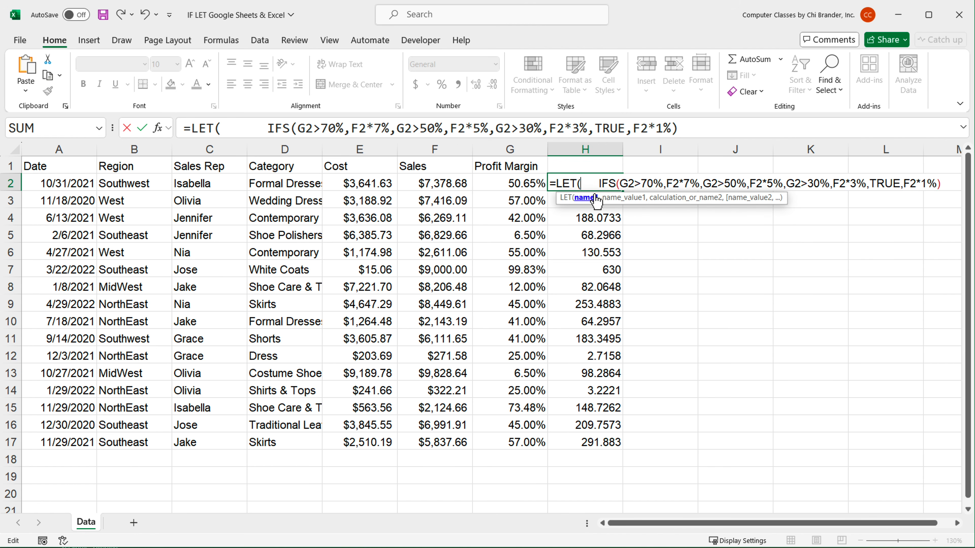
{"action": "type", "text": "profitma"}
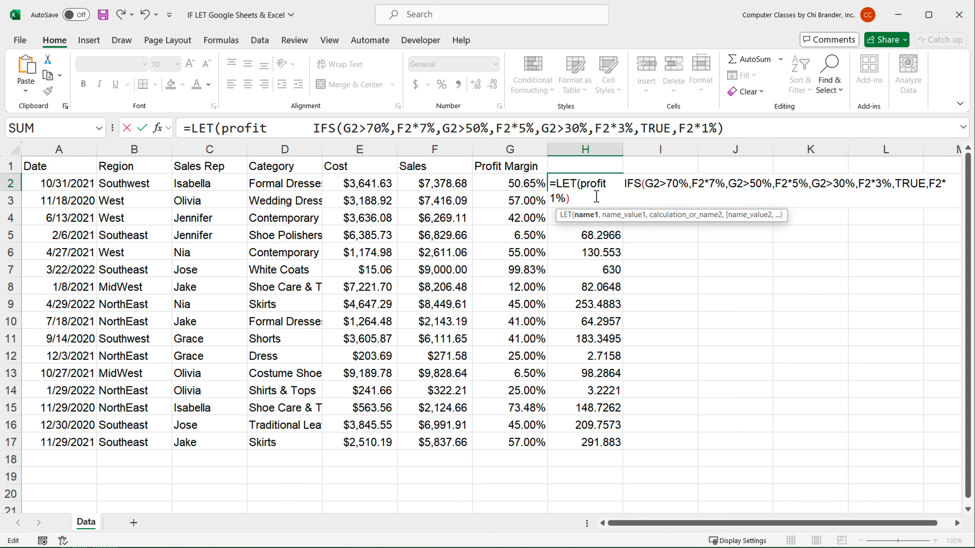
{"action": "type", "text": "rgin,"}
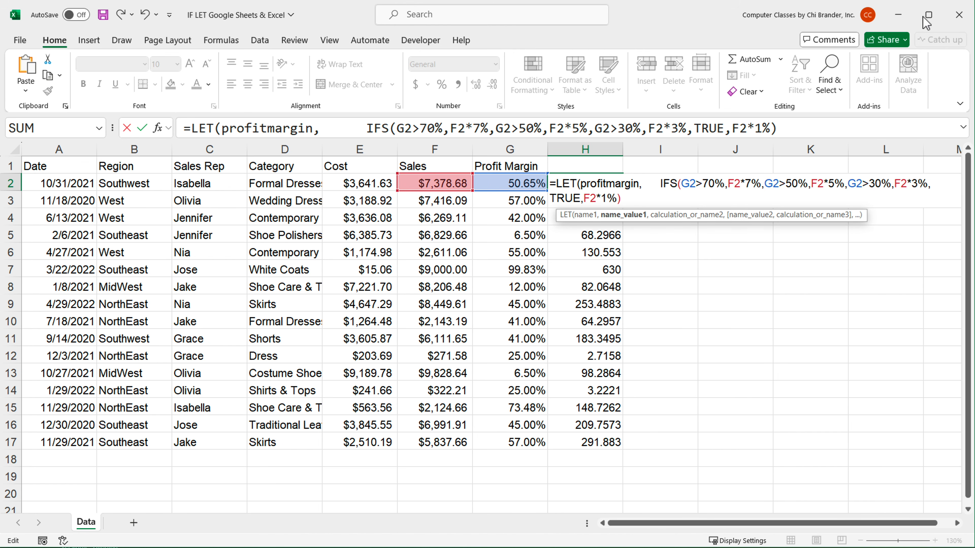
{"action": "type", "text": "1-E2/F2"}
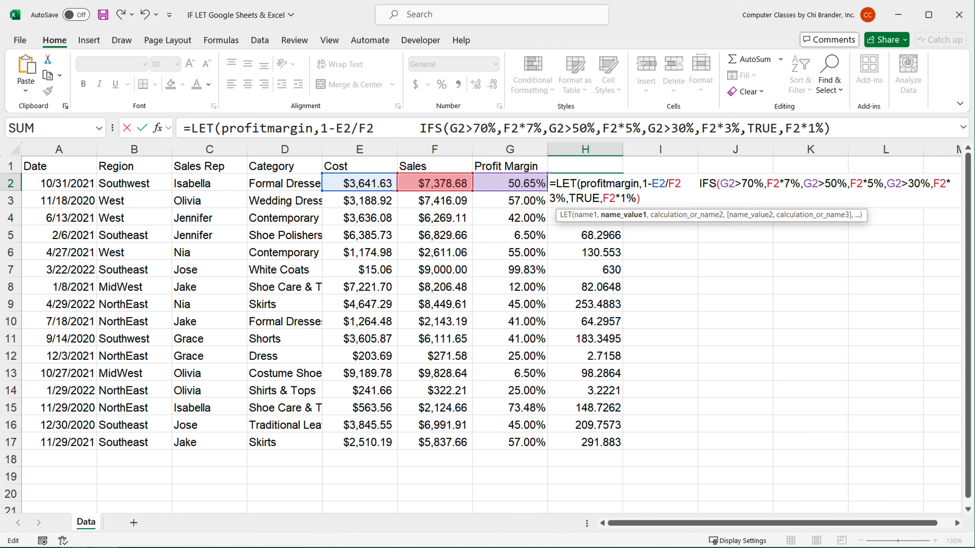
{"action": "type", "text": ","}
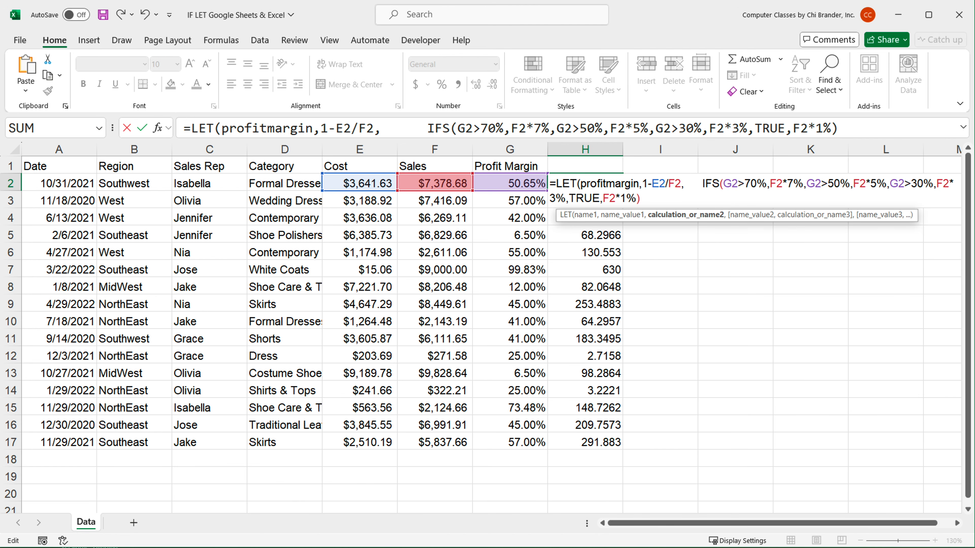
Remove the extra spaces before IFS in H2's formula and add the closing parenthesis for LET at the end.
{"action": "double_click", "coordinate": [599, 185]}
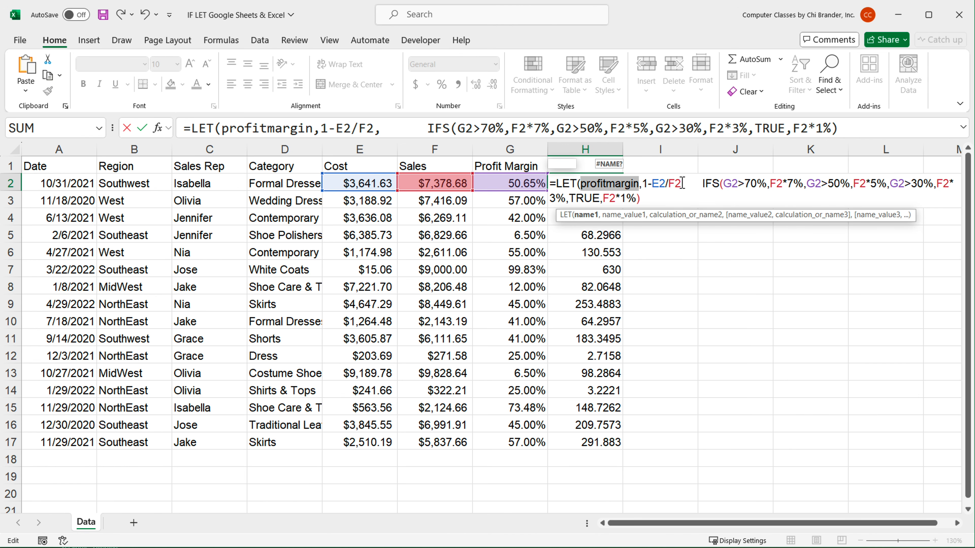
{"action": "left_click_drag", "start_coordinate": [675, 184], "coordinate": [658, 184]}
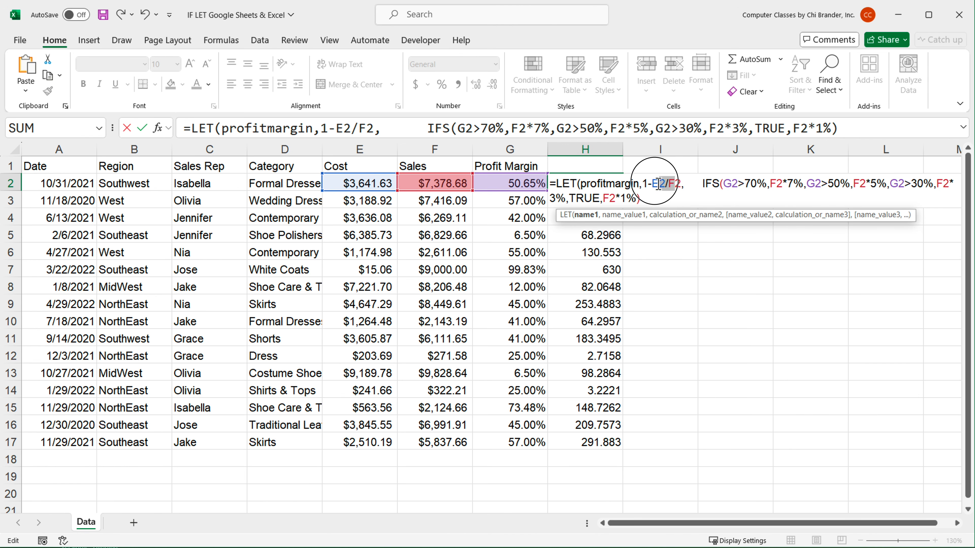
{"action": "left_click", "coordinate": [682, 185]}
{"action": "left_click", "coordinate": [682, 185]}
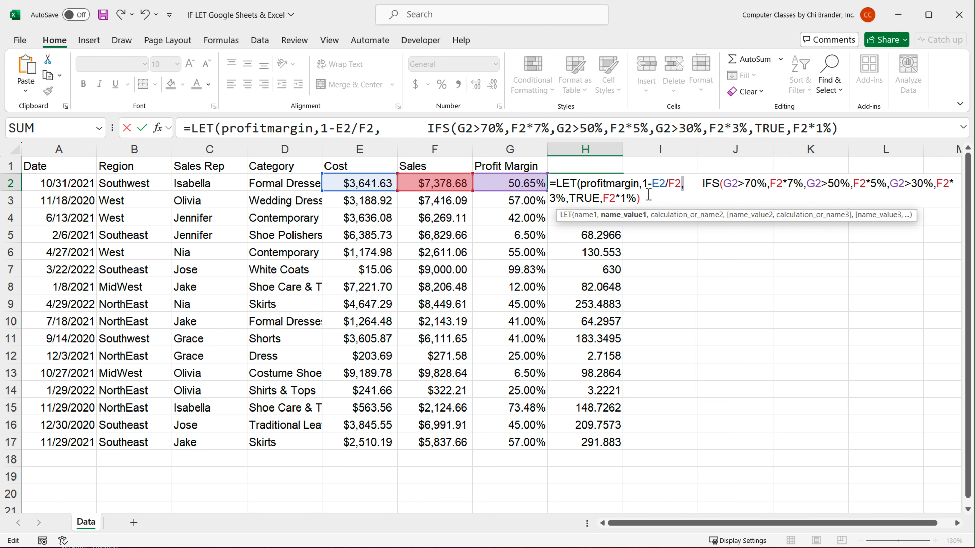
{"action": "double_click", "coordinate": [601, 187]}
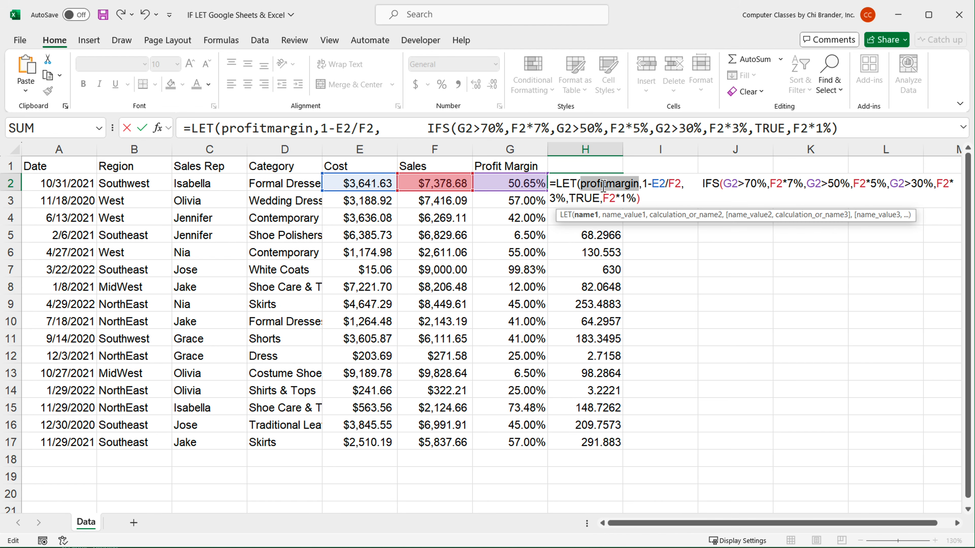
{"action": "left_click", "coordinate": [704, 186]}
{"action": "key", "text": "BackSpace"}
{"action": "key", "text": "BackSpace"}
{"action": "key", "text": "BackSpace"}
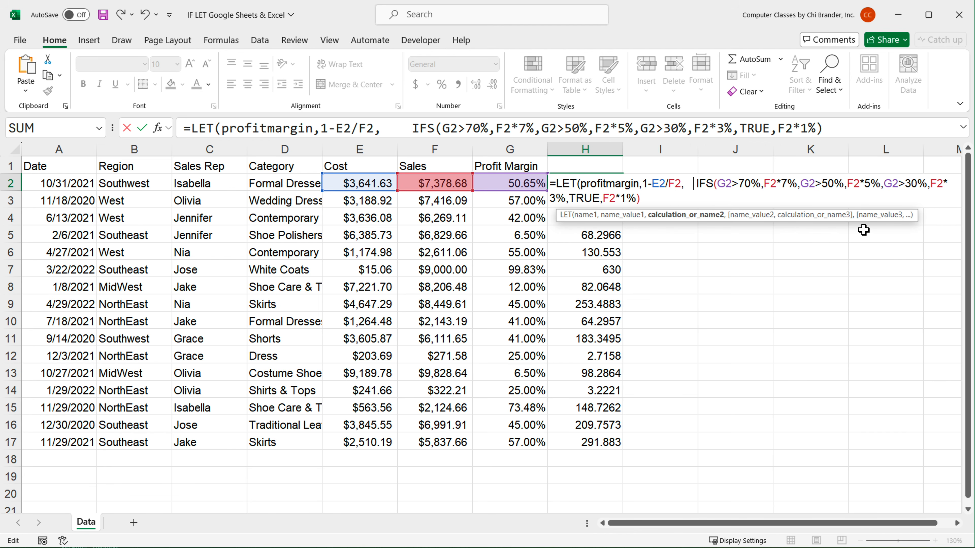
{"action": "key", "text": "BackSpace"}
{"action": "key", "text": "BackSpace"}
{"action": "key", "text": "BackSpace"}
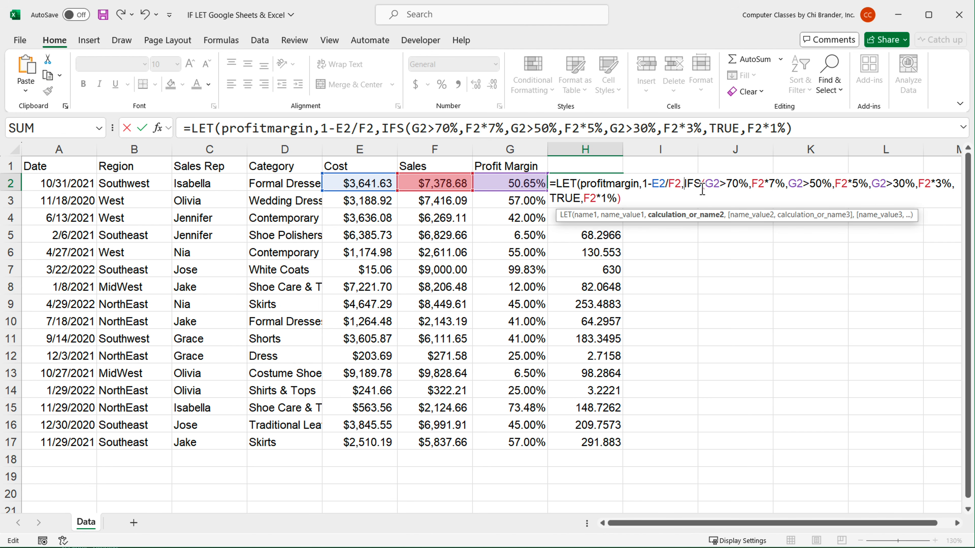
{"action": "key", "text": "ctrl"}
{"action": "type", "text": ")"}
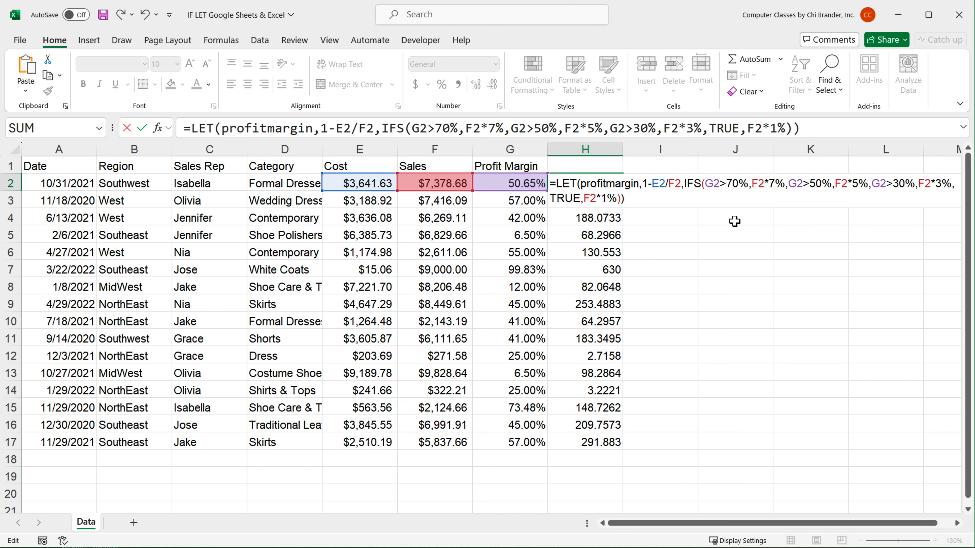
Replace the G2 reference in the >70% test of H2's formula with the name profitmargin.
{"action": "left_click", "coordinate": [717, 185]}
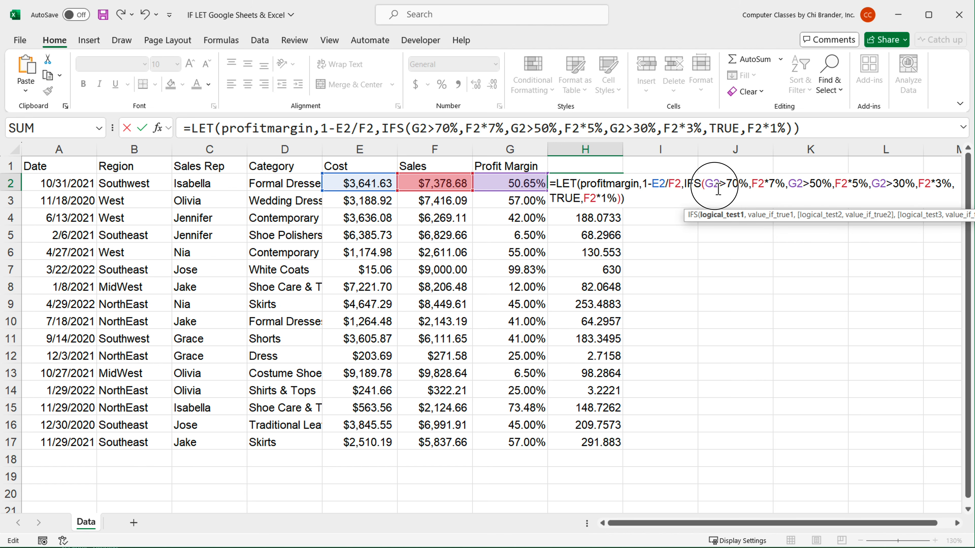
{"action": "double_click", "coordinate": [794, 184]}
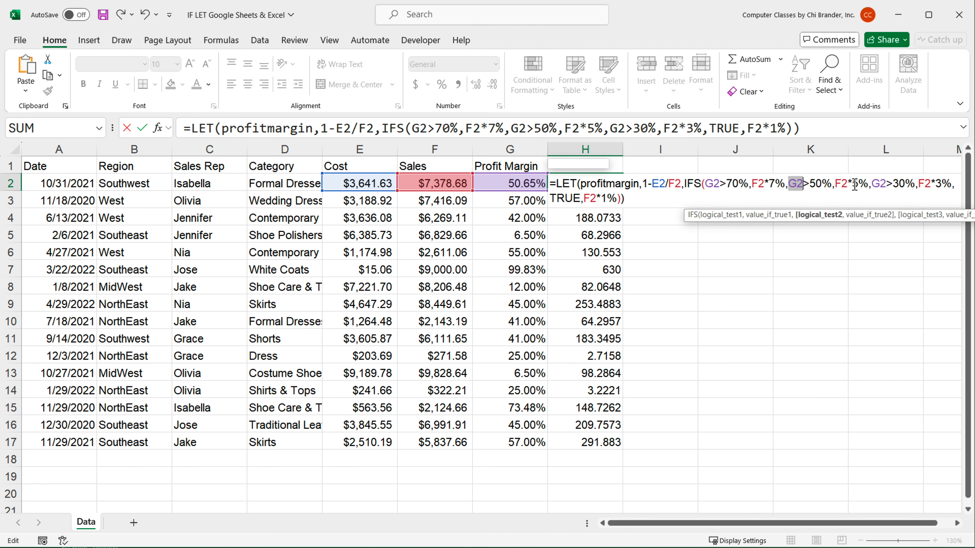
{"action": "double_click", "coordinate": [593, 184]}
{"action": "key", "text": "ctrl+c"}
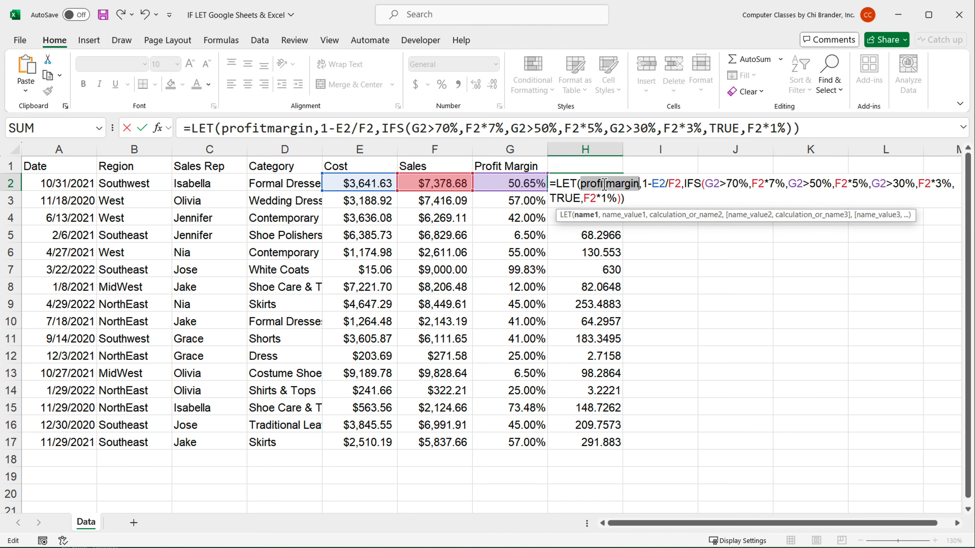
{"action": "double_click", "coordinate": [713, 184]}
{"action": "key", "text": "ctrl+v"}
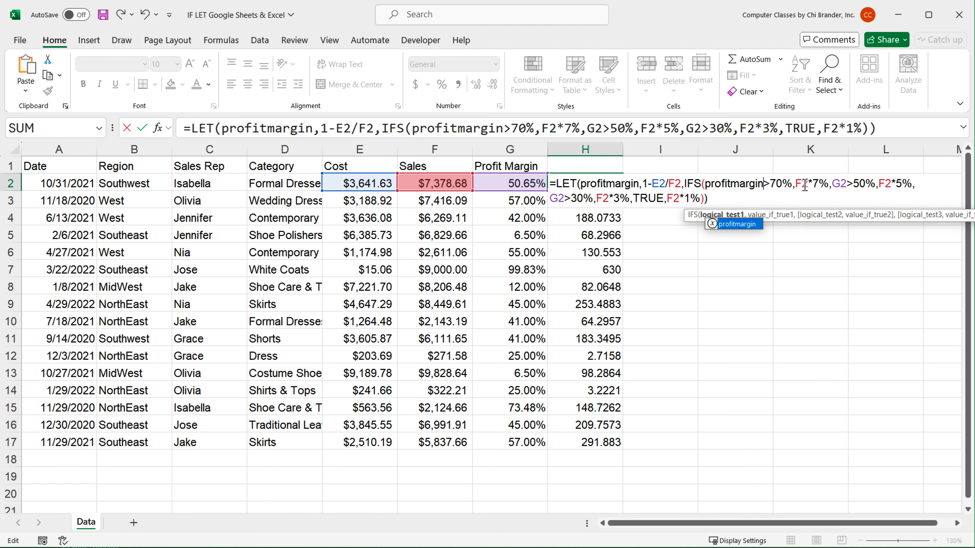
Replace the G2 references in the >50% and >30% tests with profitmargin and commit H2's formula.
{"action": "left_click", "coordinate": [848, 185]}
{"action": "double_click", "coordinate": [844, 185]}
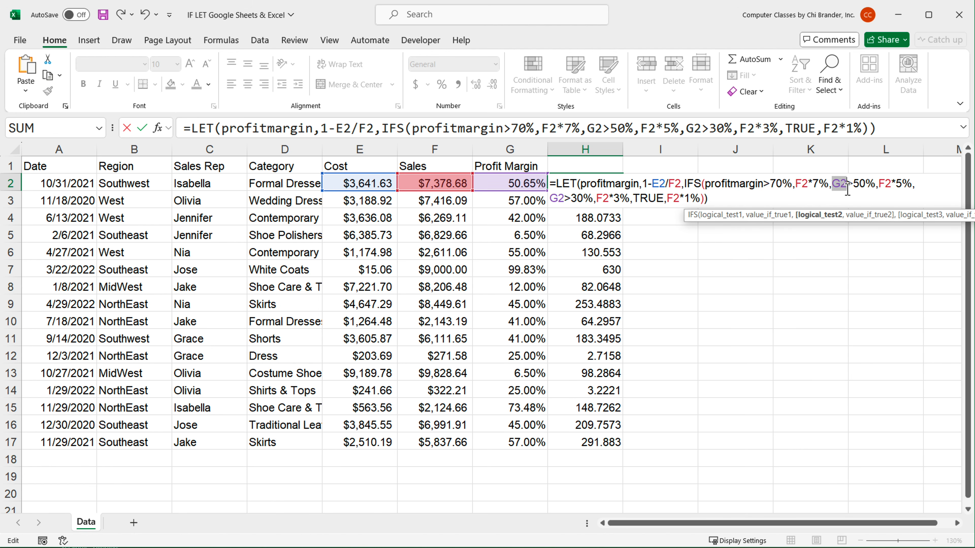
{"action": "key", "text": "ctrl+v"}
{"action": "double_click", "coordinate": [557, 199]}
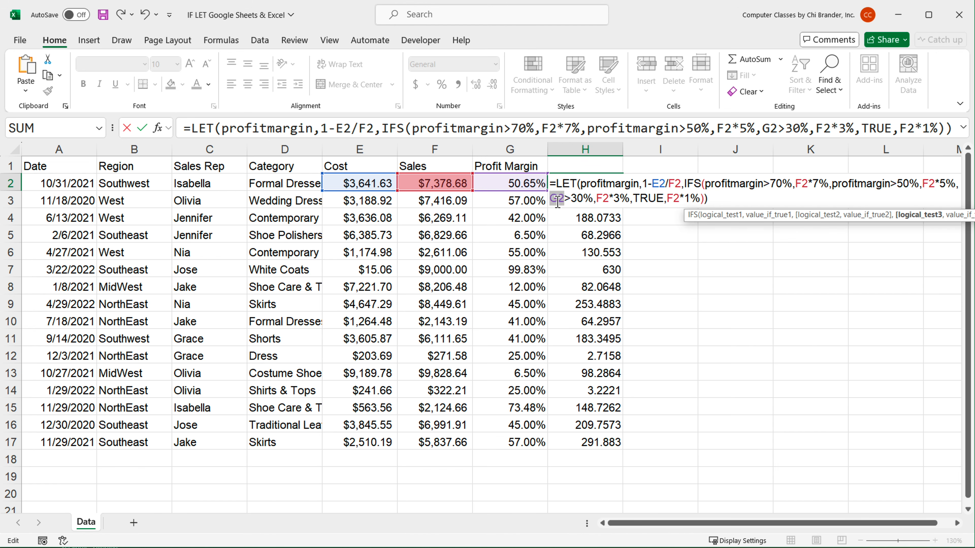
{"action": "key", "text": "ctrl+v"}
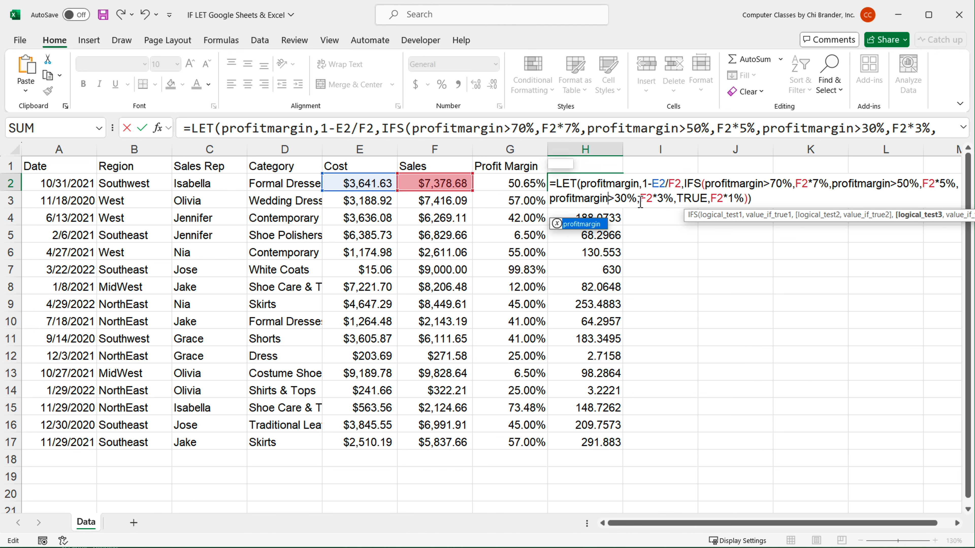
{"action": "left_click", "coordinate": [764, 200]}
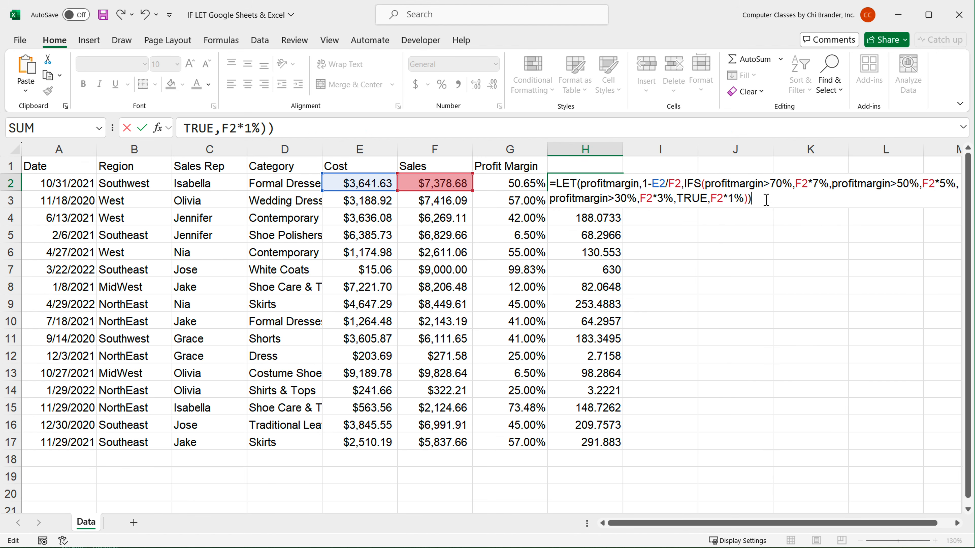
{"action": "key", "text": "Return"}
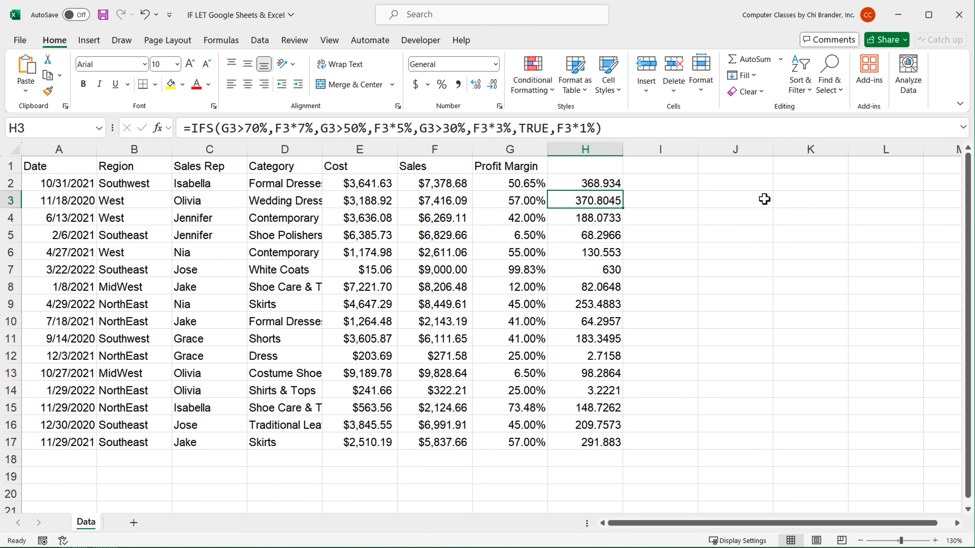
Fill the LET formula from H2 down to H17 and delete the Profit Margin column.
{"action": "left_click", "coordinate": [614, 185]}
{"action": "double_click", "coordinate": [626, 192]}
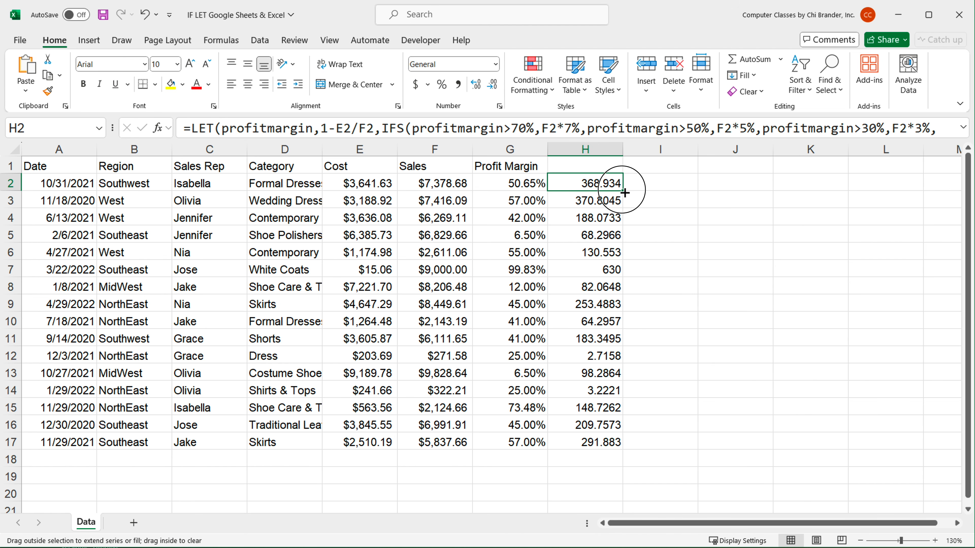
{"action": "double_click", "coordinate": [592, 187]}
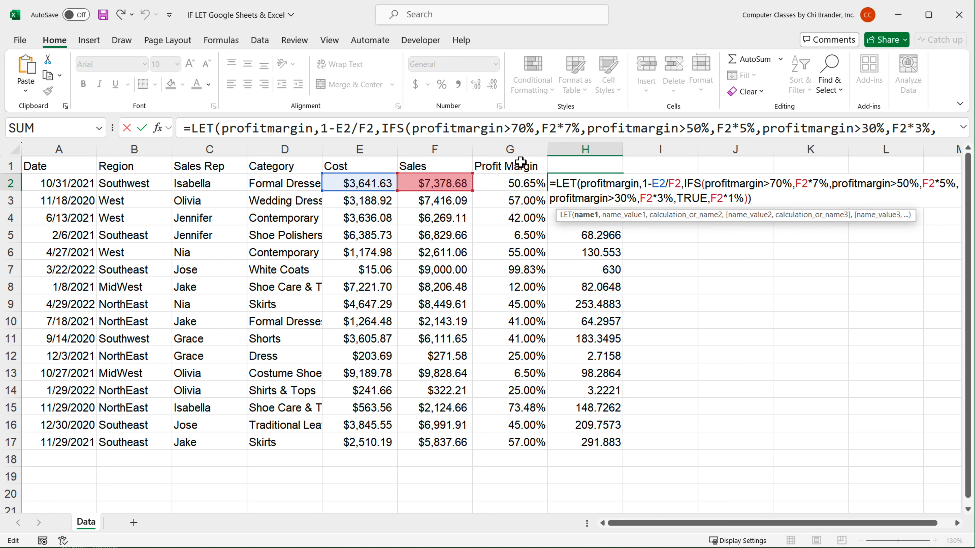
{"action": "left_click", "coordinate": [517, 149]}
{"action": "right_click", "coordinate": [517, 149]}
{"action": "left_click", "coordinate": [575, 290]}
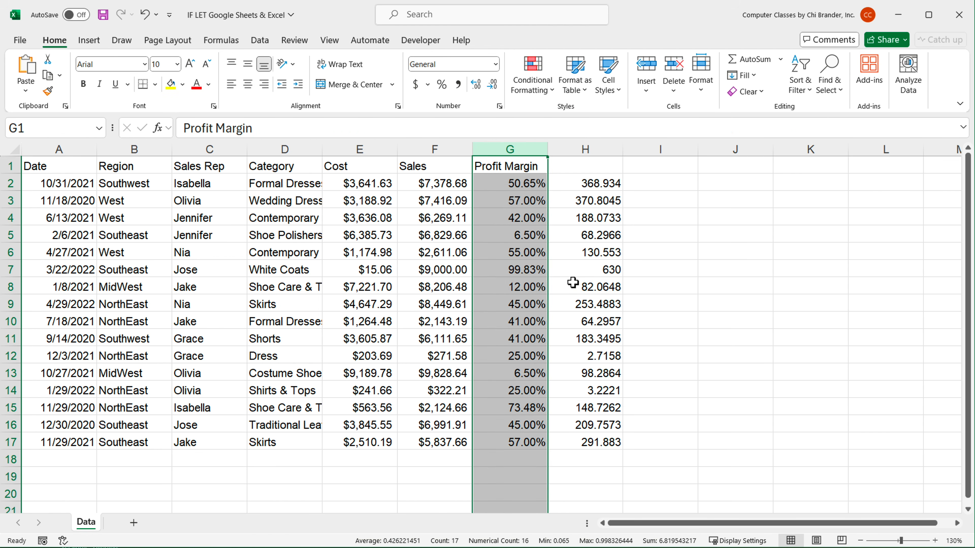
Format the commission values in G2:G17 as Currency.
{"action": "left_click_drag", "start_coordinate": [524, 183], "coordinate": [510, 443]}
{"action": "left_click", "coordinate": [495, 65]}
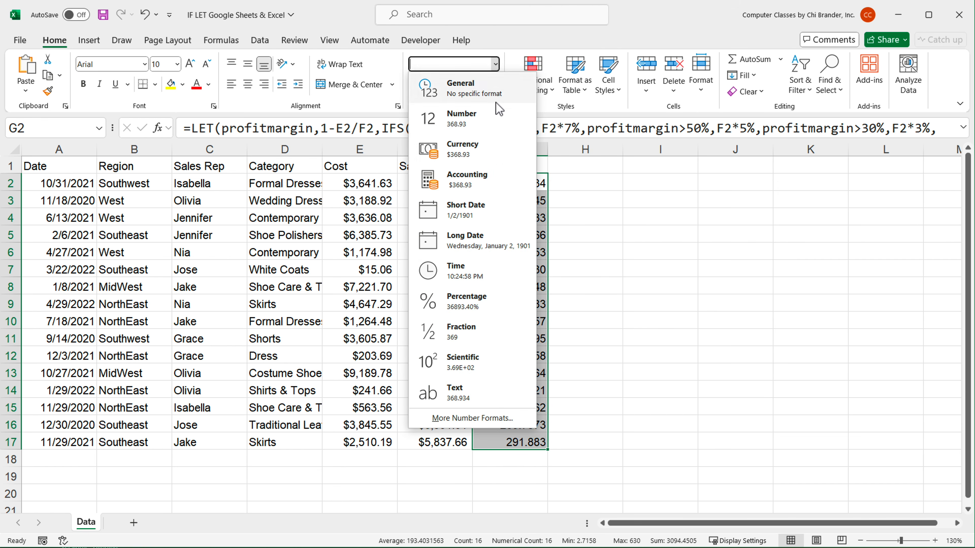
{"action": "left_click", "coordinate": [496, 150]}
Copy the complete LET formula text from G2 and leave the cell unedited.
{"action": "double_click", "coordinate": [526, 185]}
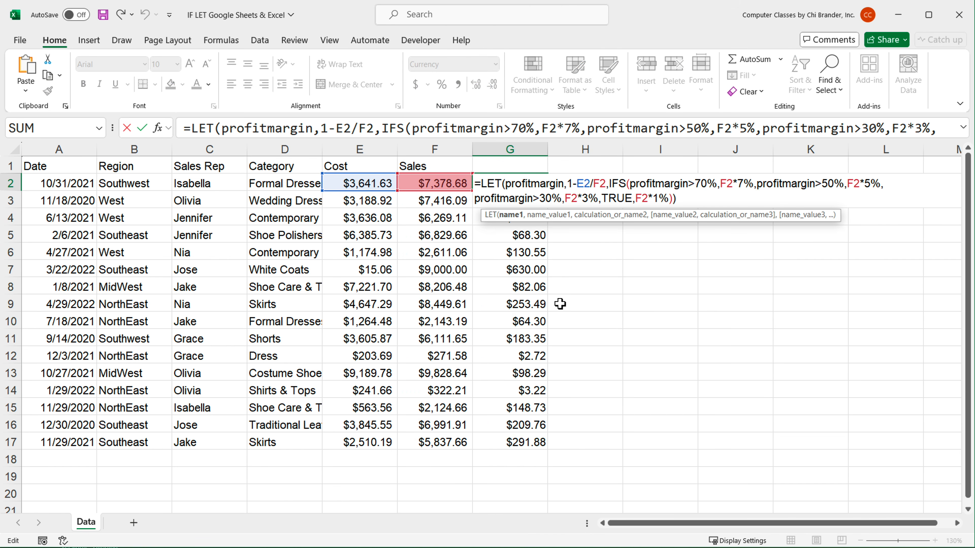
{"action": "left_click", "coordinate": [704, 202]}
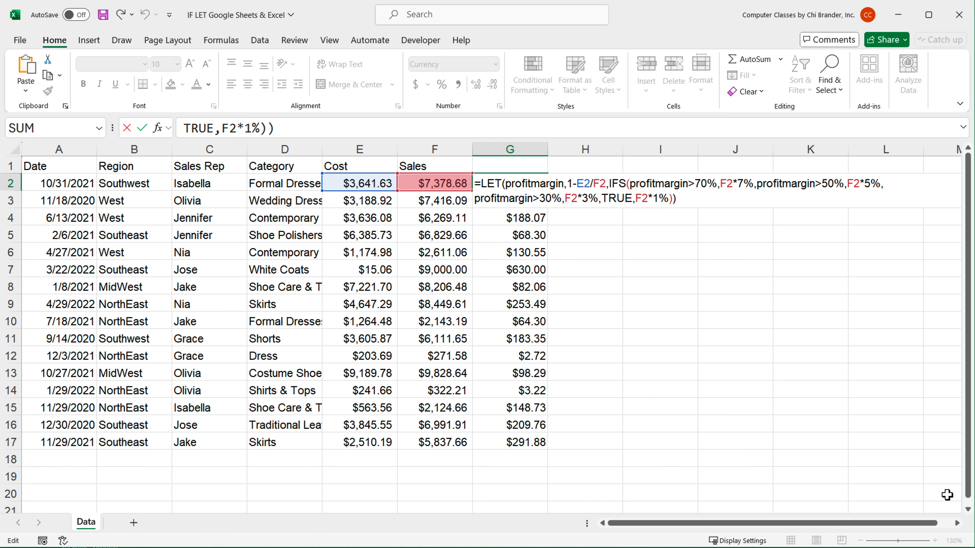
{"action": "left_click_drag", "start_coordinate": [677, 199], "coordinate": [475, 183]}
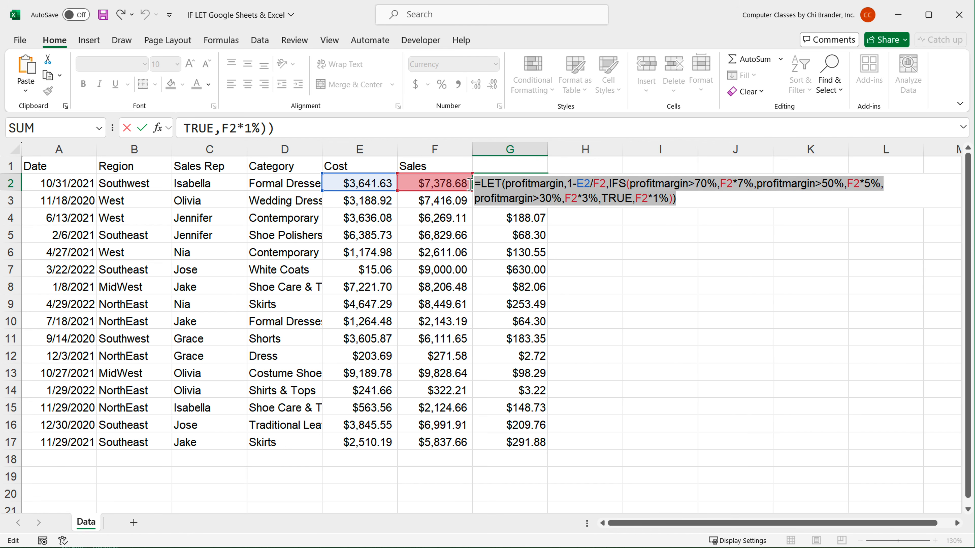
{"action": "right_click", "coordinate": [514, 198]}
{"action": "left_click", "coordinate": [533, 217]}
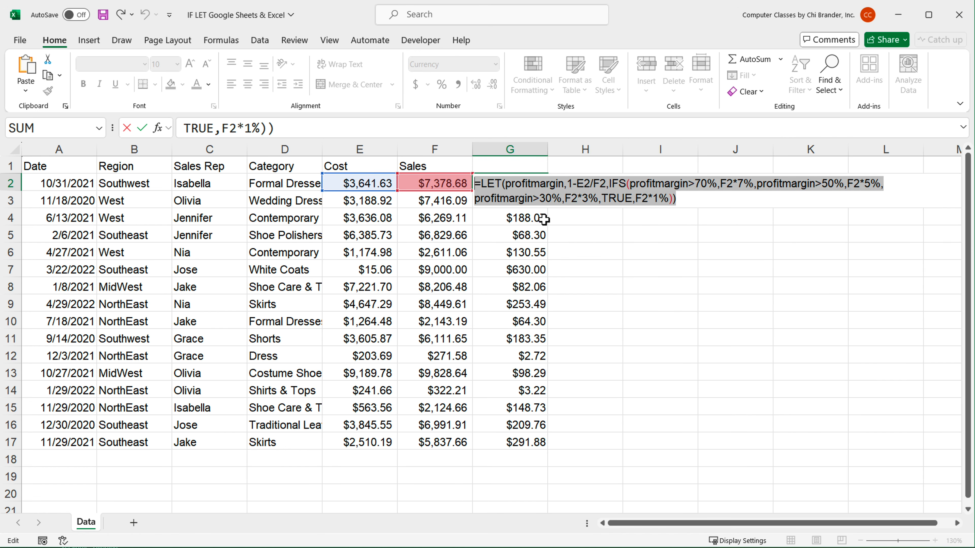
{"action": "left_click", "coordinate": [714, 201]}
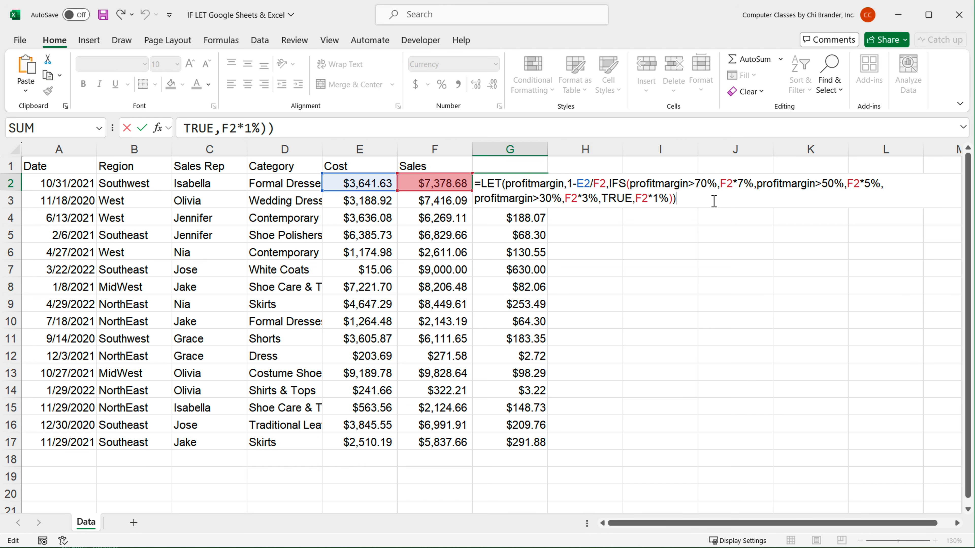
{"action": "key", "text": "Return"}
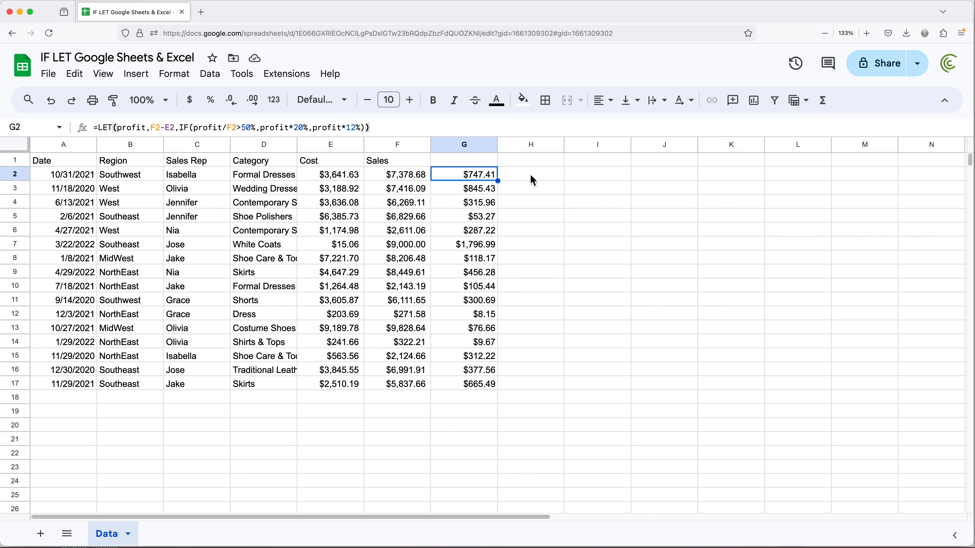
Paste the copied LET formula into H2 in Google Sheets and fill it down to H17 with the suggested autofill.
{"action": "double_click", "coordinate": [531, 174]}
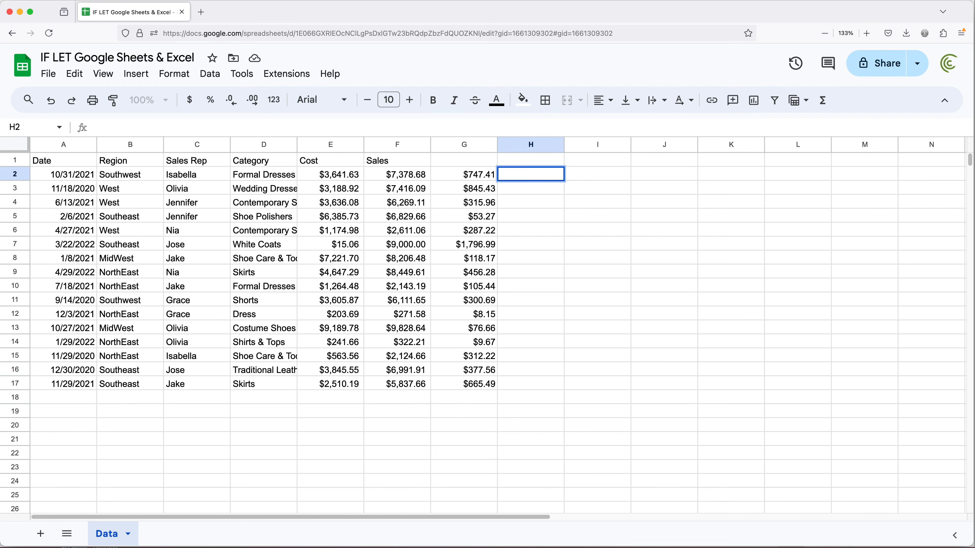
{"action": "key", "text": "super+v"}
{"action": "key", "text": "Return"}
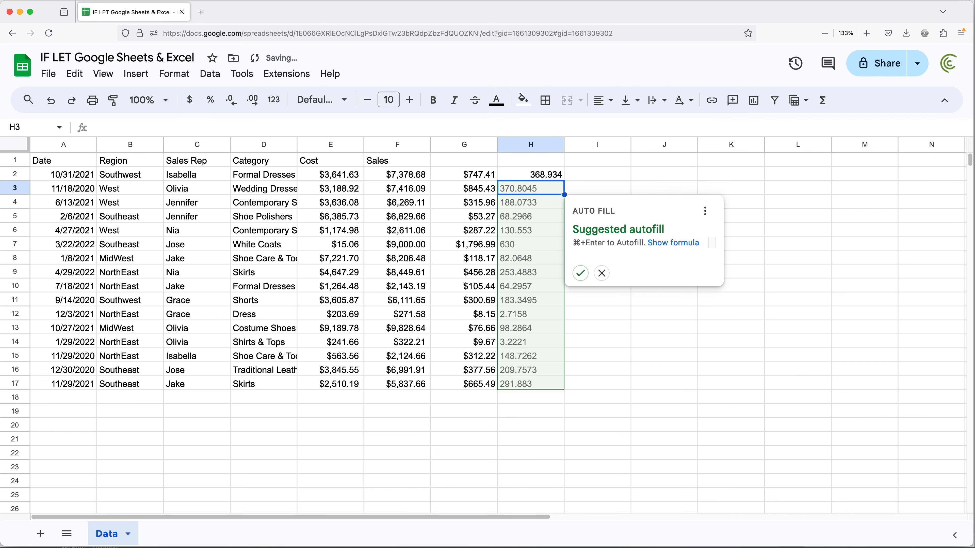
{"action": "left_click", "coordinate": [578, 271]}
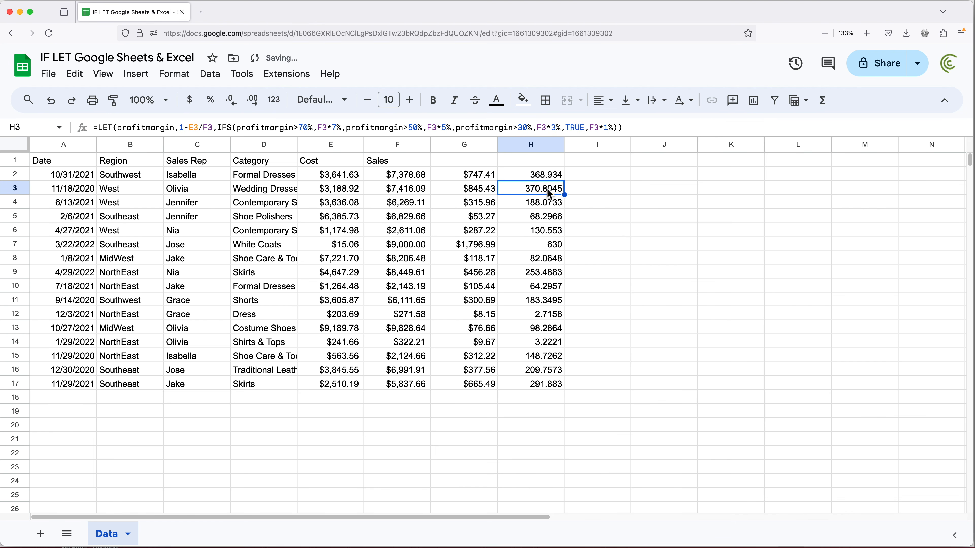
{"action": "double_click", "coordinate": [545, 174]}
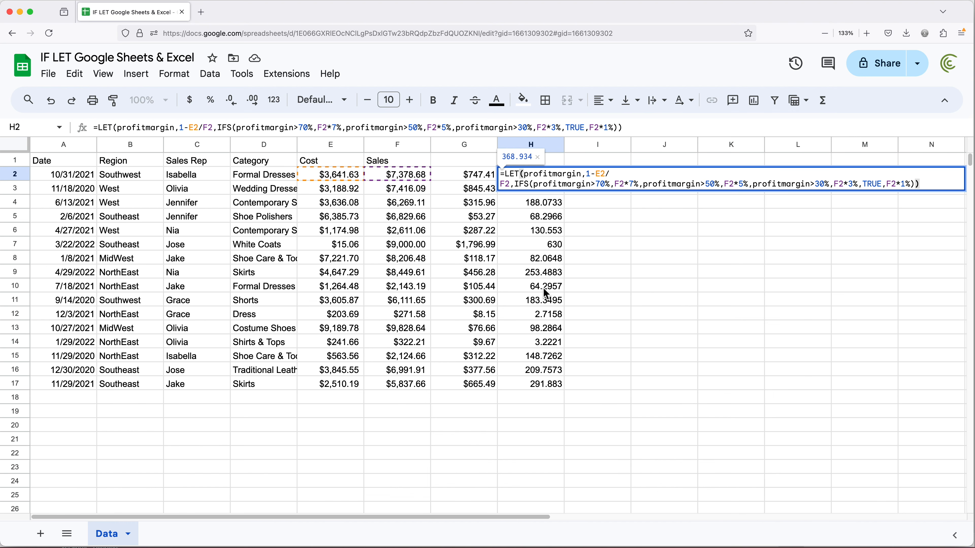
{"action": "key", "text": "Escape"}
Delete columns G and H from the Google Sheets data.
{"action": "left_click", "coordinate": [464, 145]}
{"action": "left_click", "coordinate": [525, 147], "text": "shift"}
{"action": "right_click", "coordinate": [525, 147]}
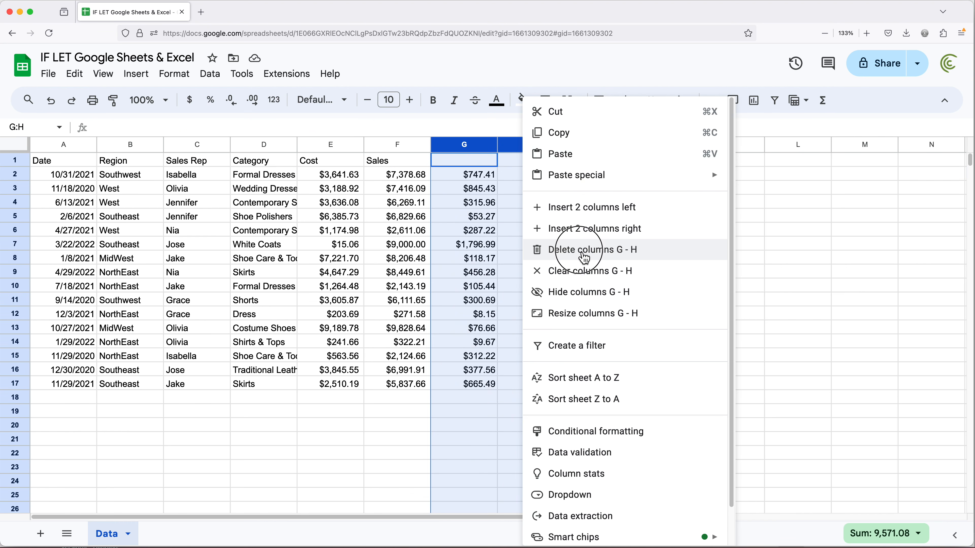
{"action": "left_click", "coordinate": [584, 254]}
{"action": "left_click", "coordinate": [473, 162]}
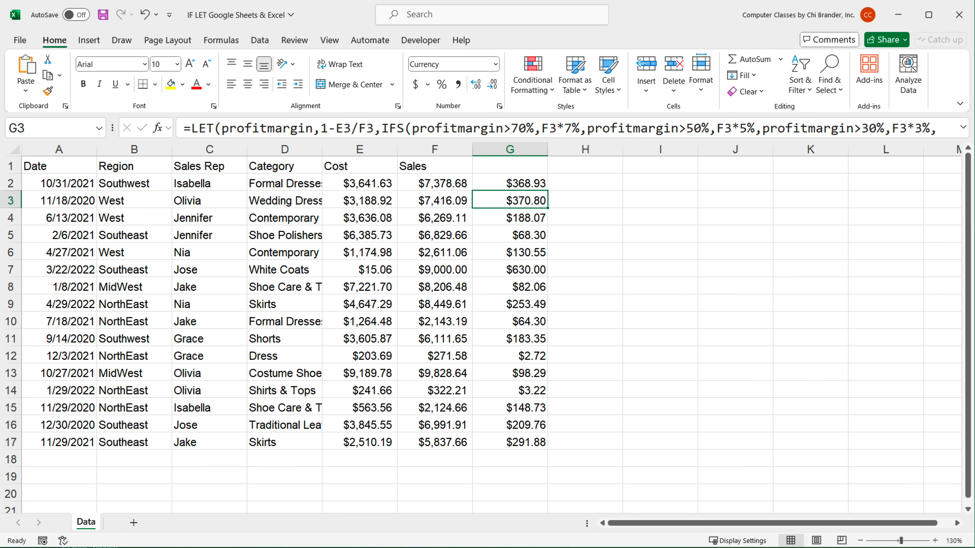
Switch to Excel, review the LET formula in G2 without changing it, and delete column G.
{"action": "double_click", "coordinate": [530, 185]}
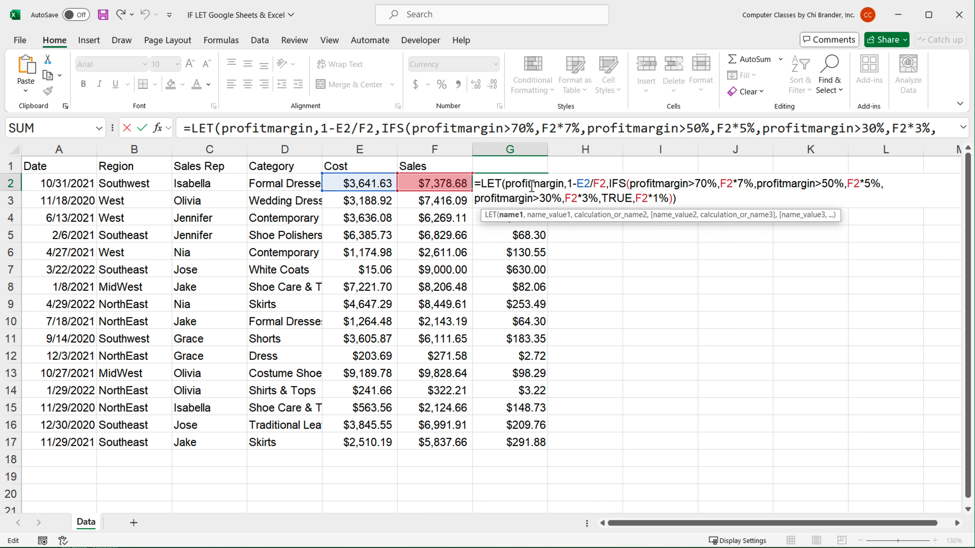
{"action": "left_click", "coordinate": [495, 184]}
{"action": "double_click", "coordinate": [496, 184]}
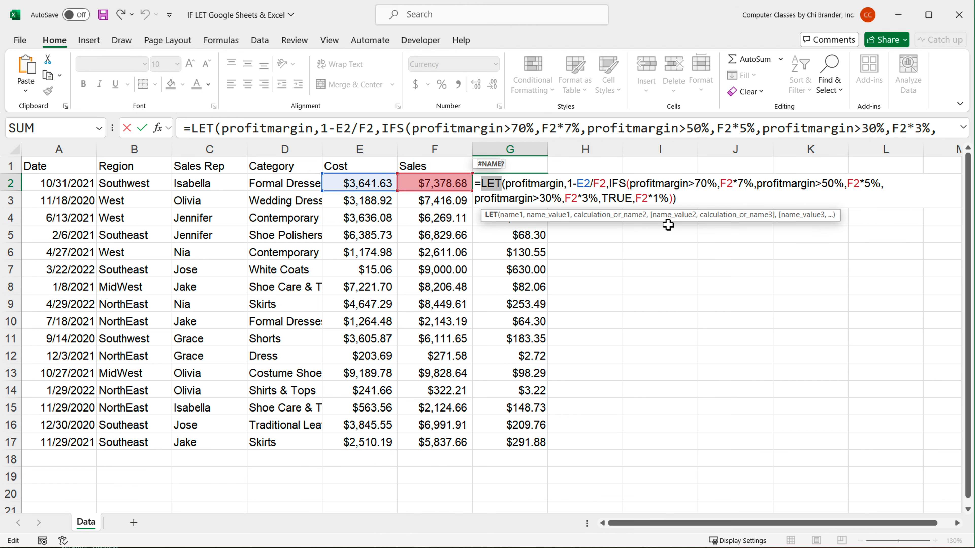
{"action": "left_click", "coordinate": [676, 199]}
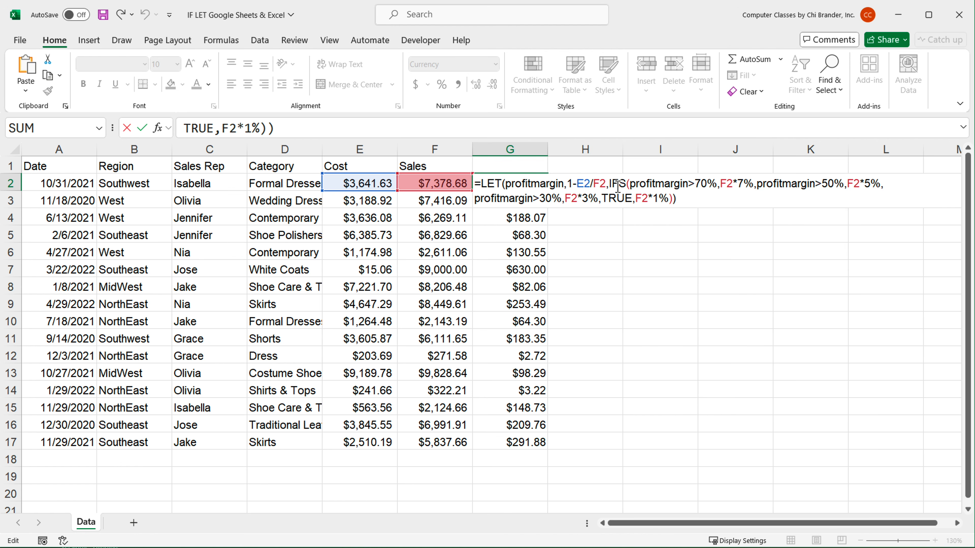
{"action": "left_click", "coordinate": [537, 186]}
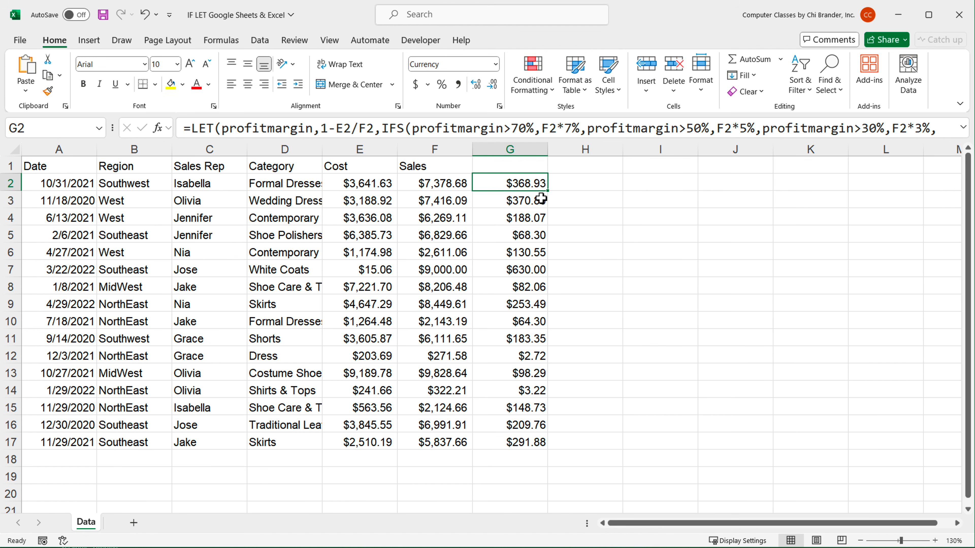
{"action": "left_click", "coordinate": [518, 153]}
{"action": "right_click", "coordinate": [516, 151]}
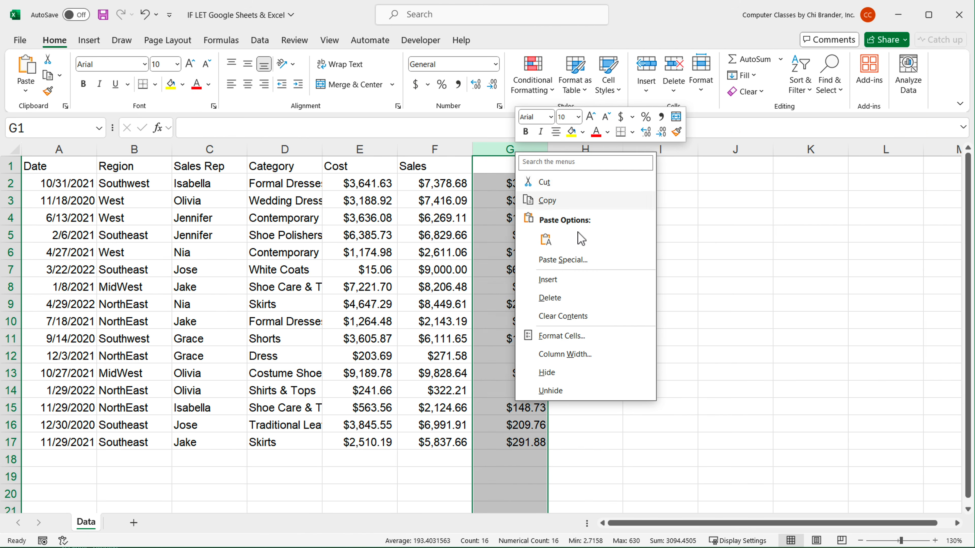
{"action": "left_click", "coordinate": [568, 298]}
Enter the header Profit Margin in G1 and the formula =1-E2/F2 in G2.
{"action": "left_click", "coordinate": [510, 185]}
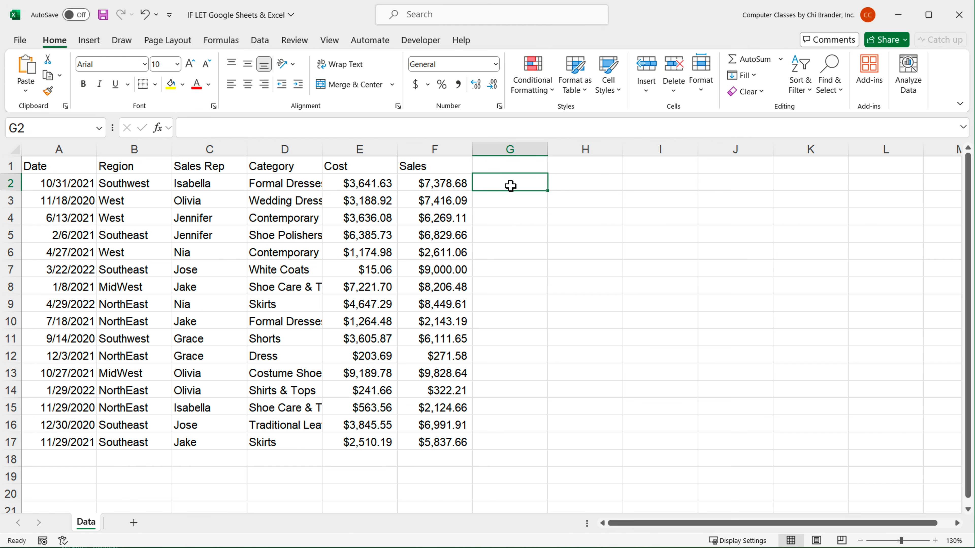
{"action": "key", "text": "Up"}
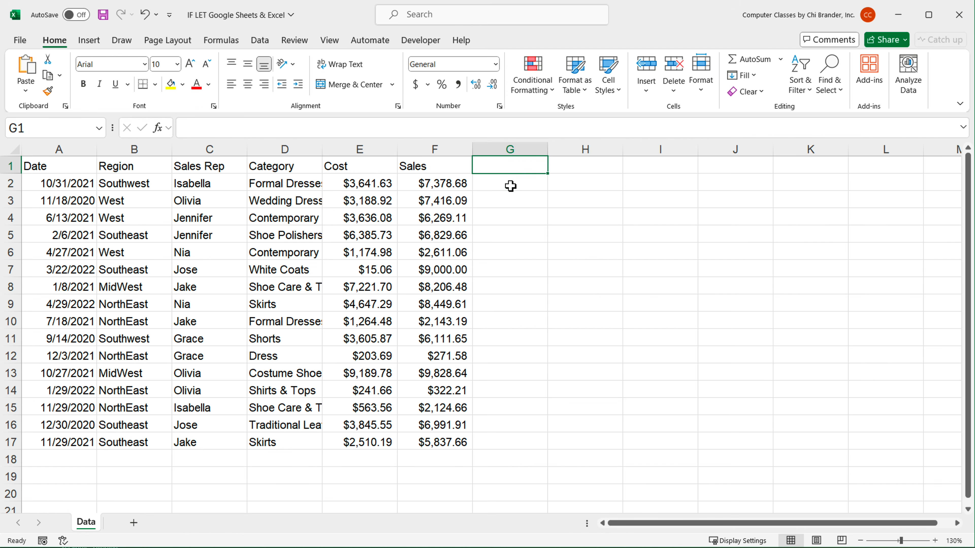
{"action": "type", "text": "Profit Margin"}
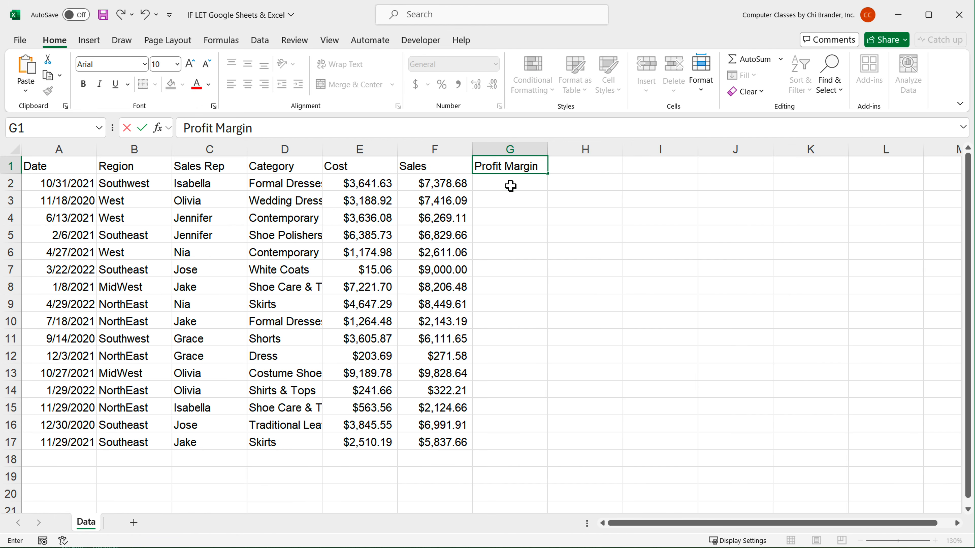
{"action": "key", "text": "Return"}
{"action": "type", "text": "="}
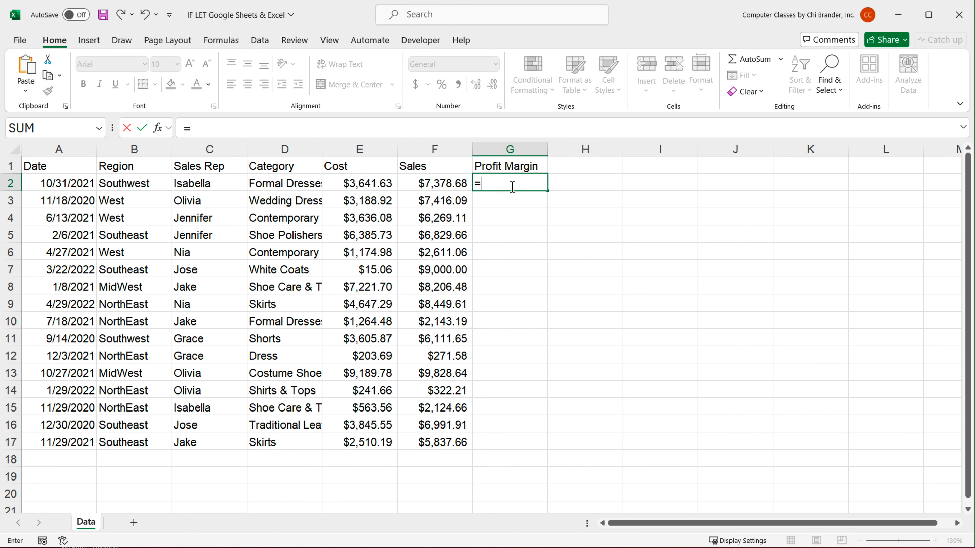
{"action": "type", "text": "1-"}
{"action": "left_click", "coordinate": [369, 183]}
{"action": "type", "text": "/"}
{"action": "left_click", "coordinate": [453, 186]}
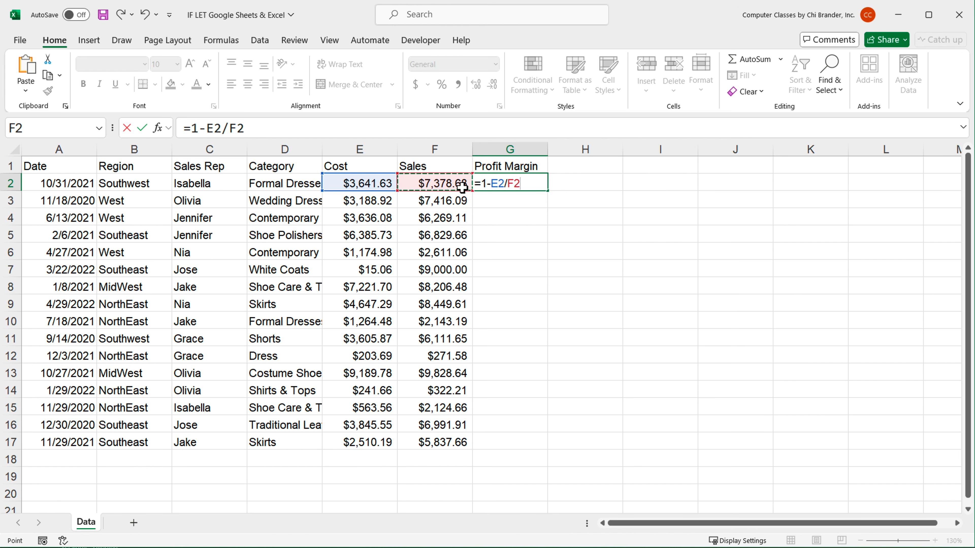
{"action": "key", "text": "Return"}
Fill the profit margin formula from G2 down to G17 and format the values as Percentage.
{"action": "left_click", "coordinate": [526, 187]}
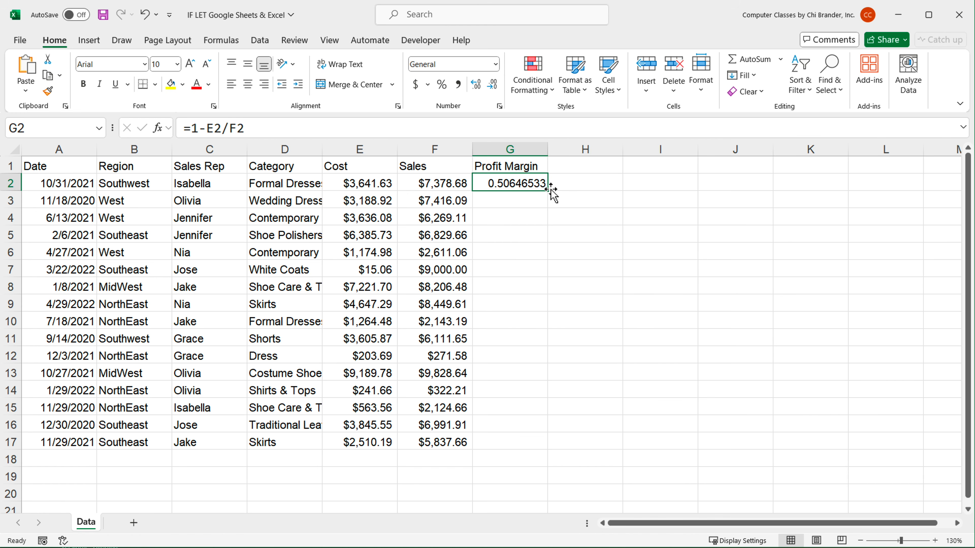
{"action": "double_click", "coordinate": [548, 192]}
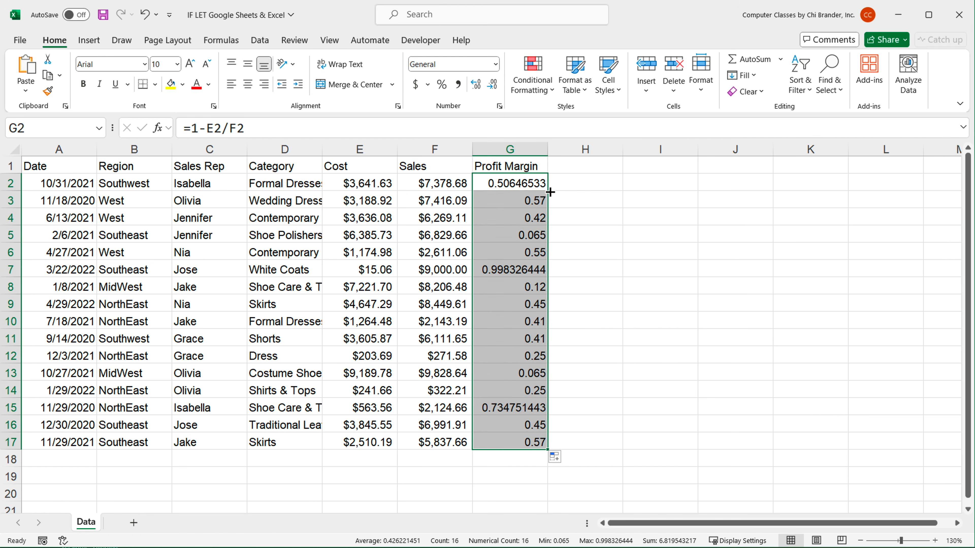
{"action": "left_click", "coordinate": [495, 64]}
{"action": "left_click", "coordinate": [466, 302]}
{"action": "left_click", "coordinate": [652, 217]}
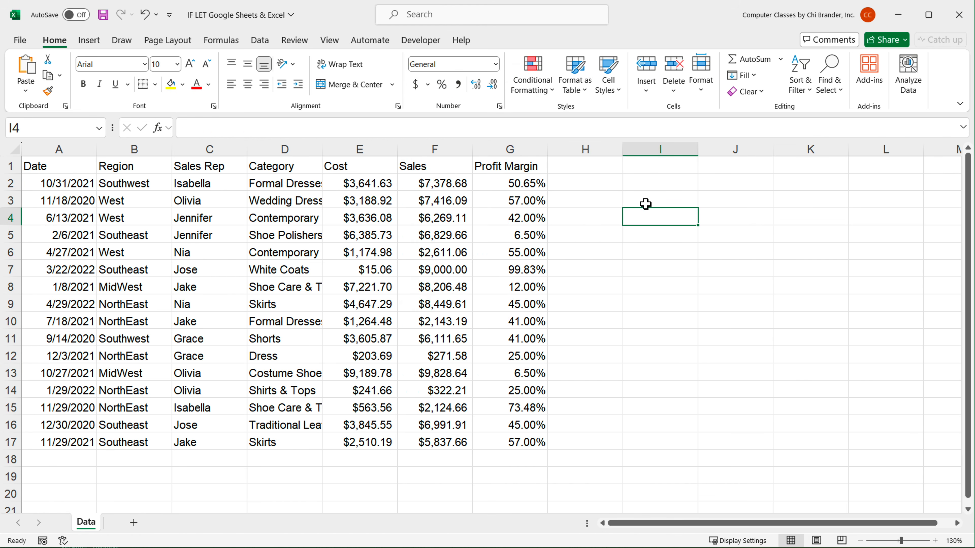
Calculate the average profit margin in H1 with =AVERAGE(G2:G17).
{"action": "left_click", "coordinate": [628, 185]}
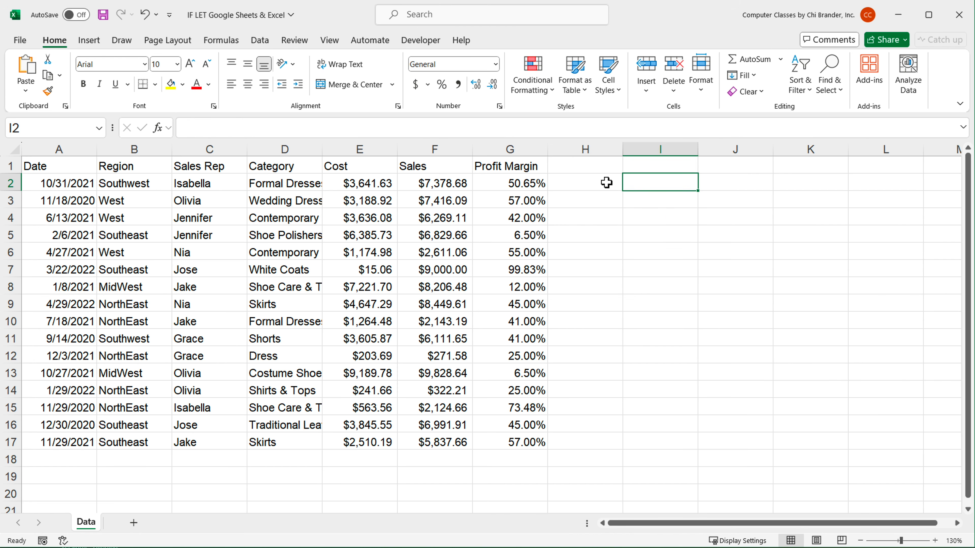
{"action": "left_click", "coordinate": [577, 165]}
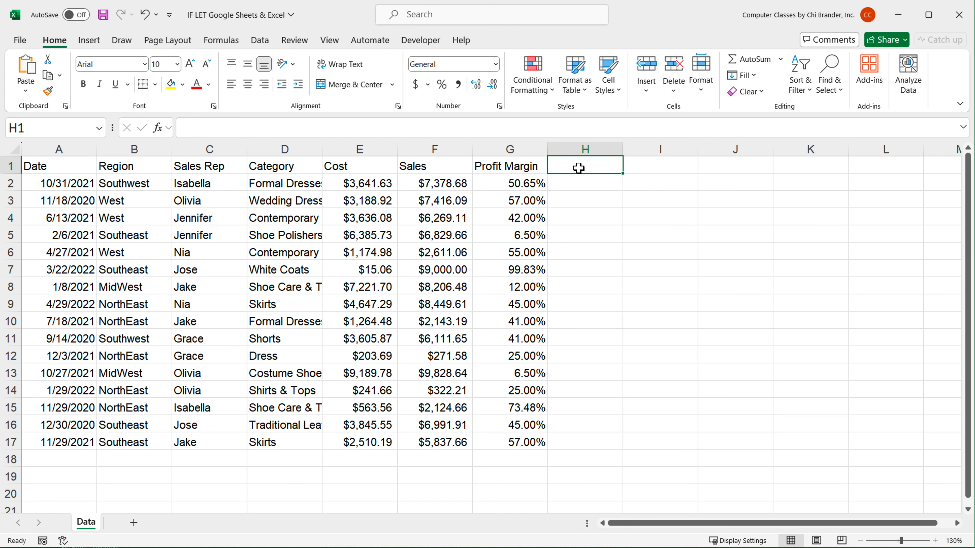
{"action": "type", "text": "=AVERAGE("}
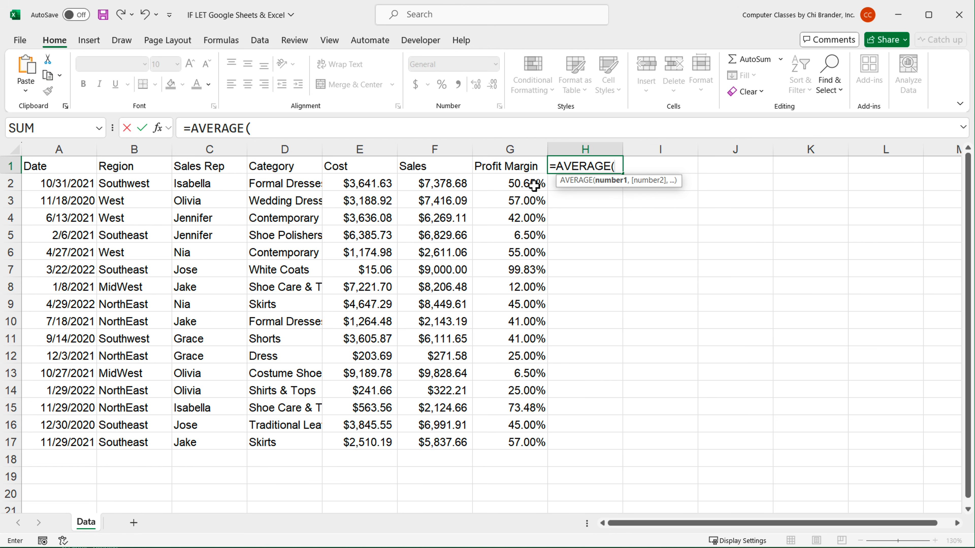
{"action": "left_click_drag", "start_coordinate": [533, 185], "coordinate": [507, 446]}
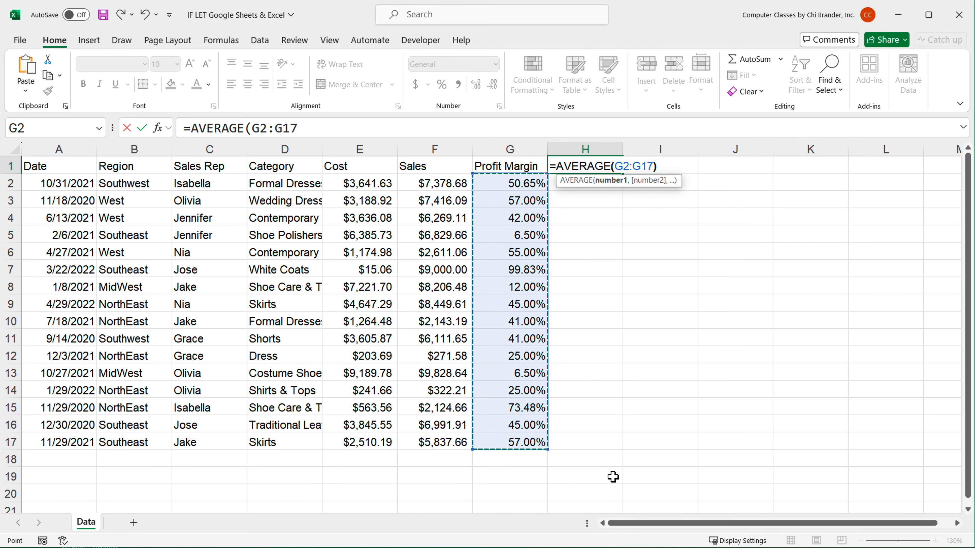
{"action": "type", "text": ")"}
{"action": "key", "text": "Return"}
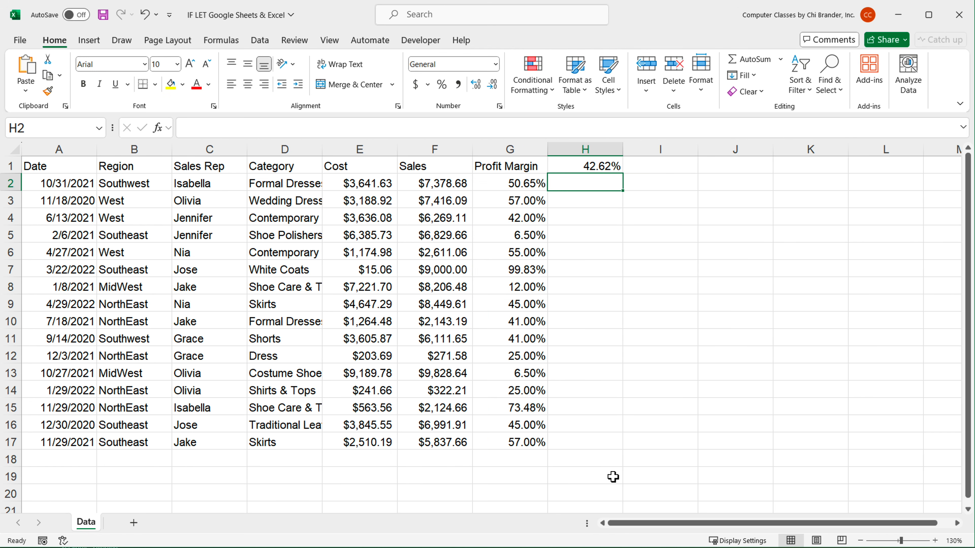
{"action": "left_click", "coordinate": [592, 166]}
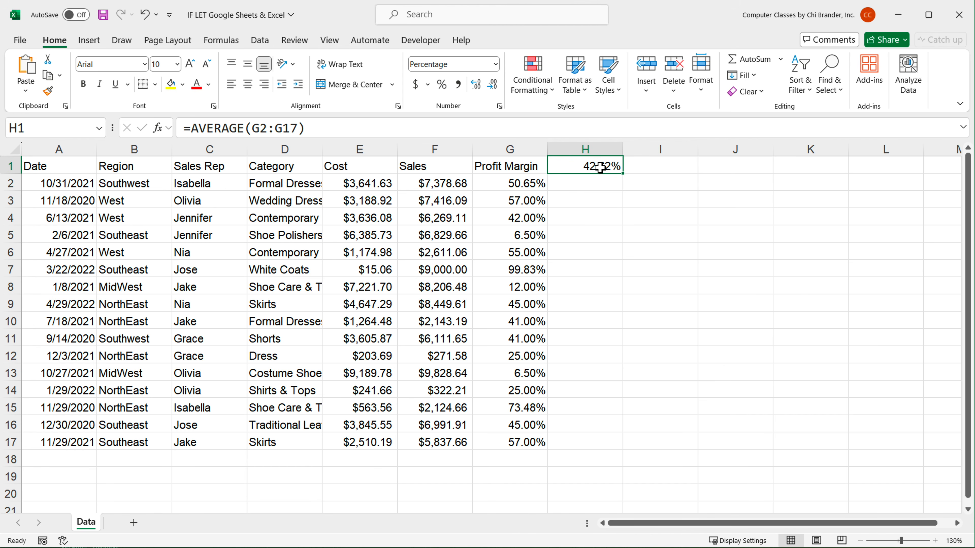
Begin an IF formula in I2 that tests whether G2 is greater than H$1, with the row of the average locked.
{"action": "left_click", "coordinate": [640, 185]}
{"action": "type", "text": "=IF("}
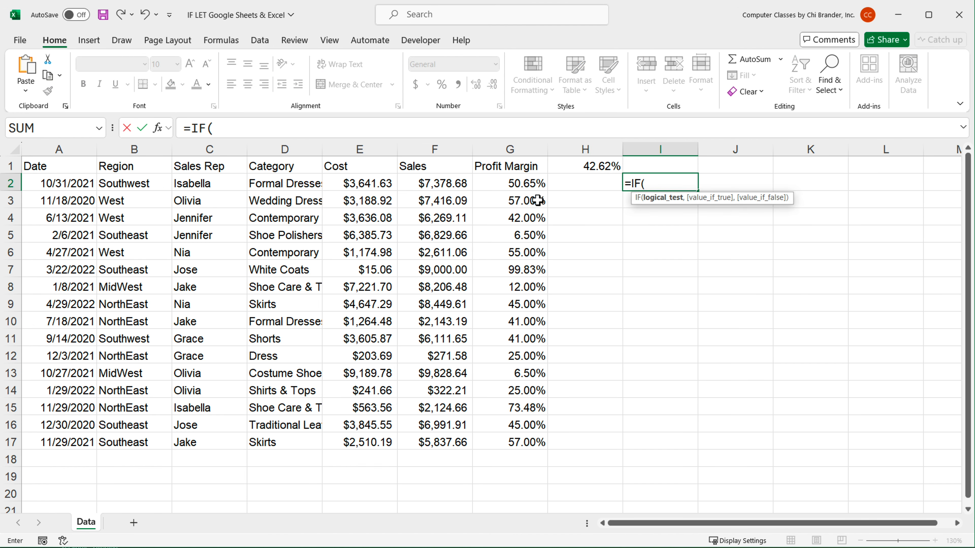
{"action": "left_click", "coordinate": [529, 183]}
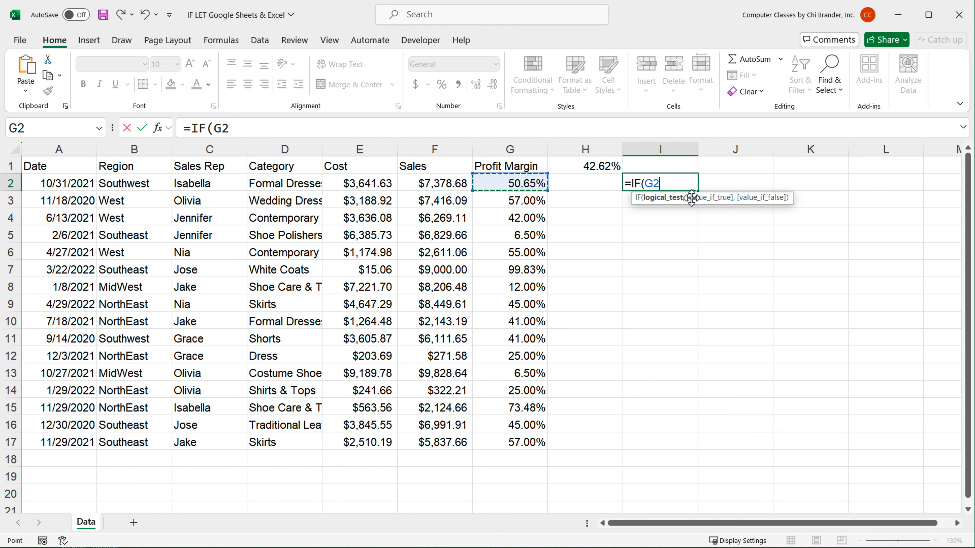
{"action": "type", "text": ">"}
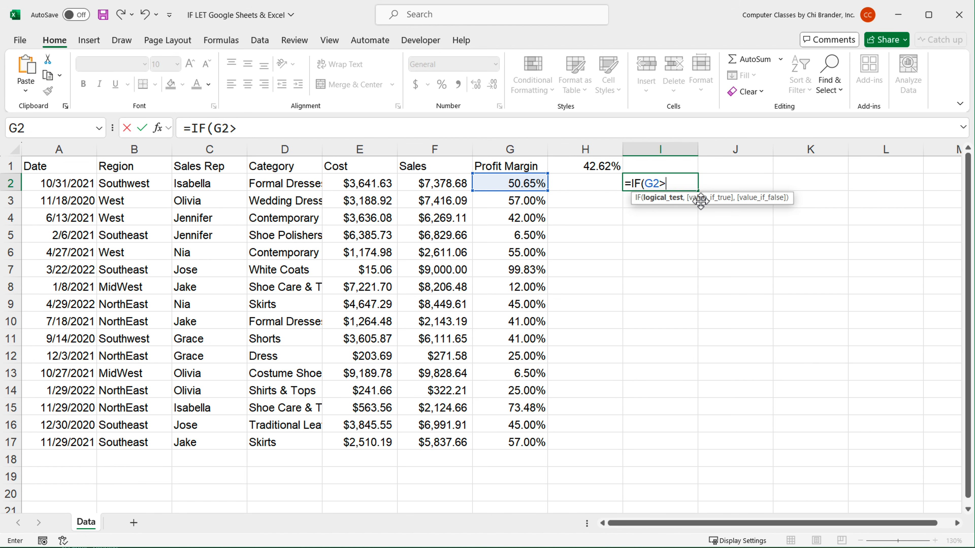
{"action": "left_click", "coordinate": [611, 172]}
{"action": "left_click", "coordinate": [675, 185]}
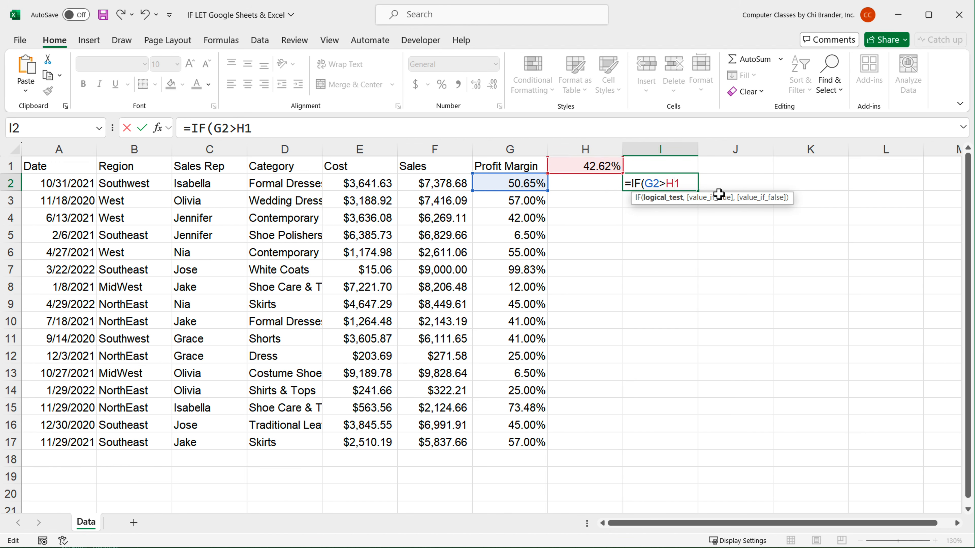
{"action": "type", "text": "$1,"}
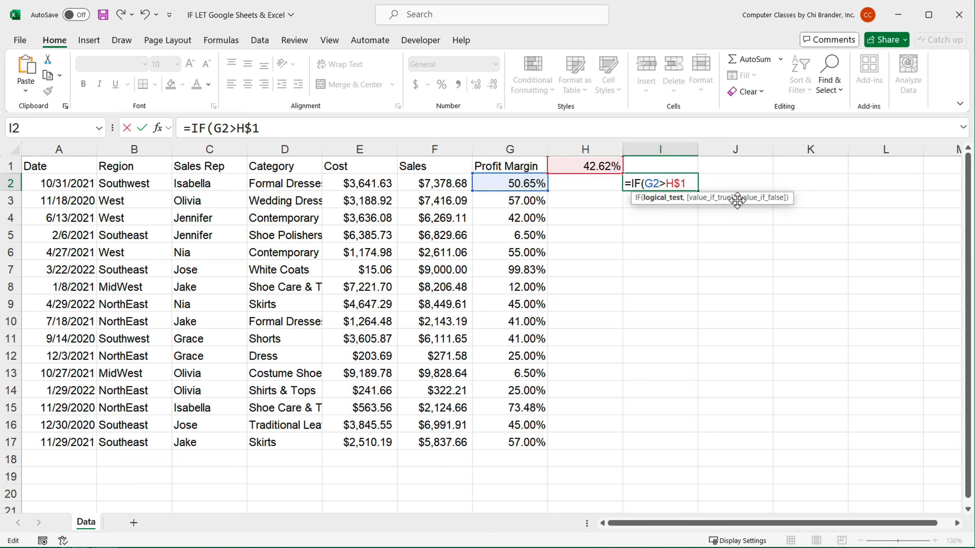
{"action": "type", "text": ","}
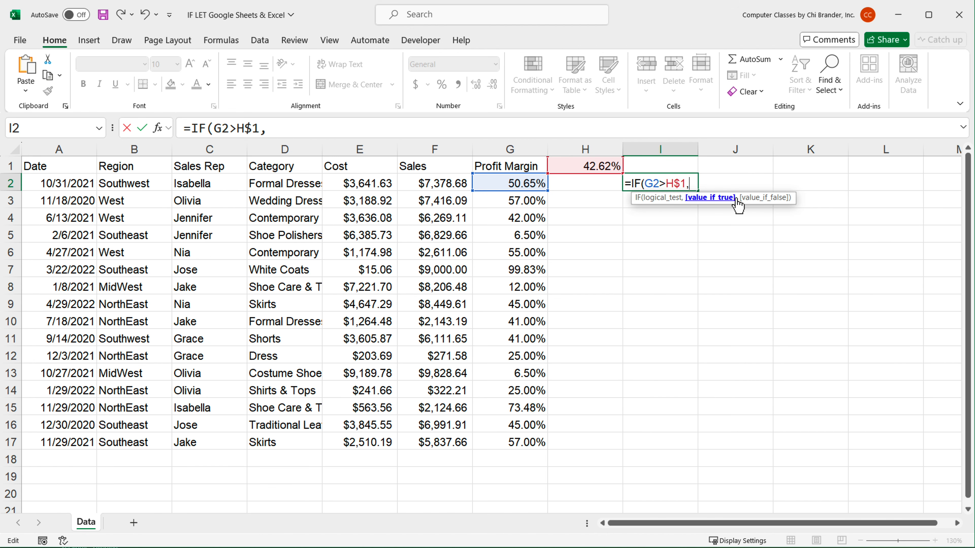
Complete the IF formula in I2 so it returns F2*20% when true and F2*10% when false.
{"action": "left_click", "coordinate": [423, 187]}
{"action": "type", "text": "*2"}
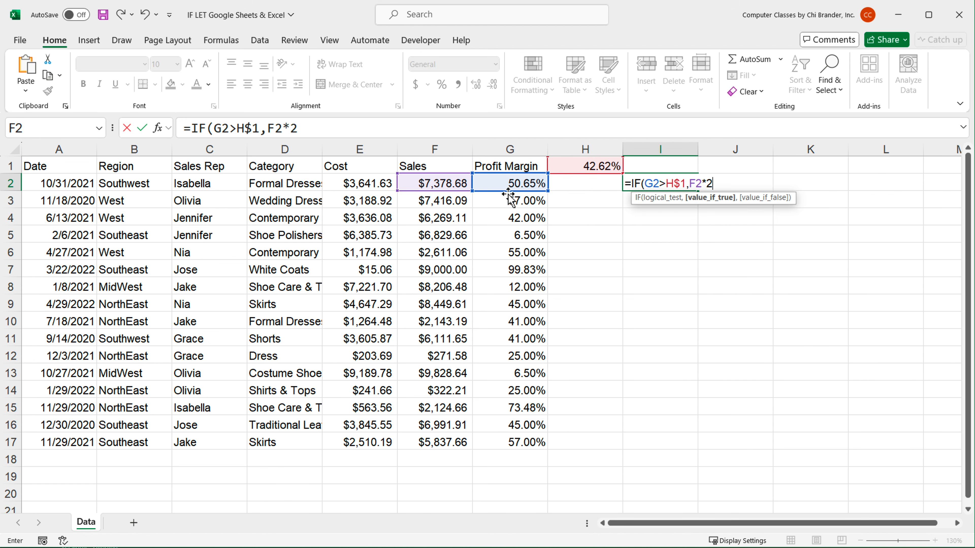
{"action": "type", "text": "0%,"}
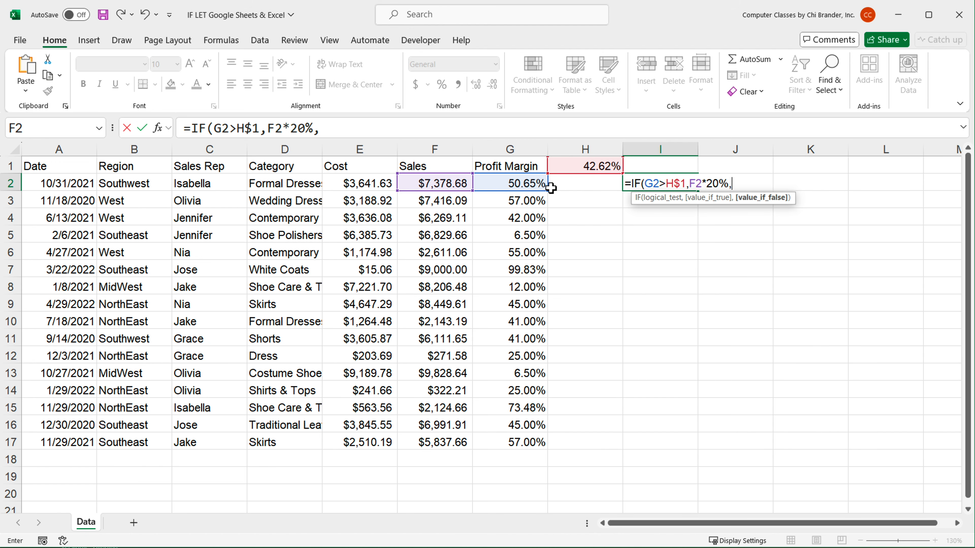
{"action": "left_click", "coordinate": [442, 183]}
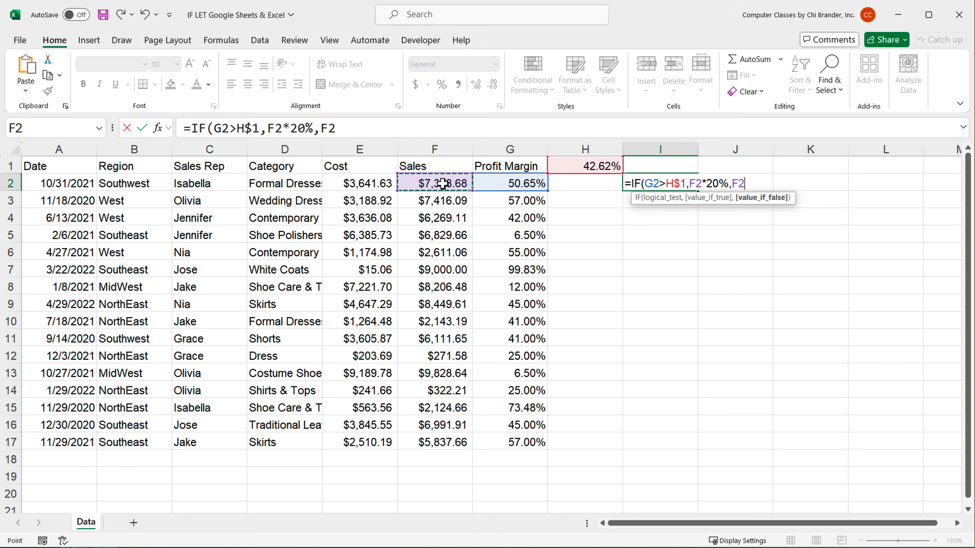
{"action": "type", "text": "*10"}
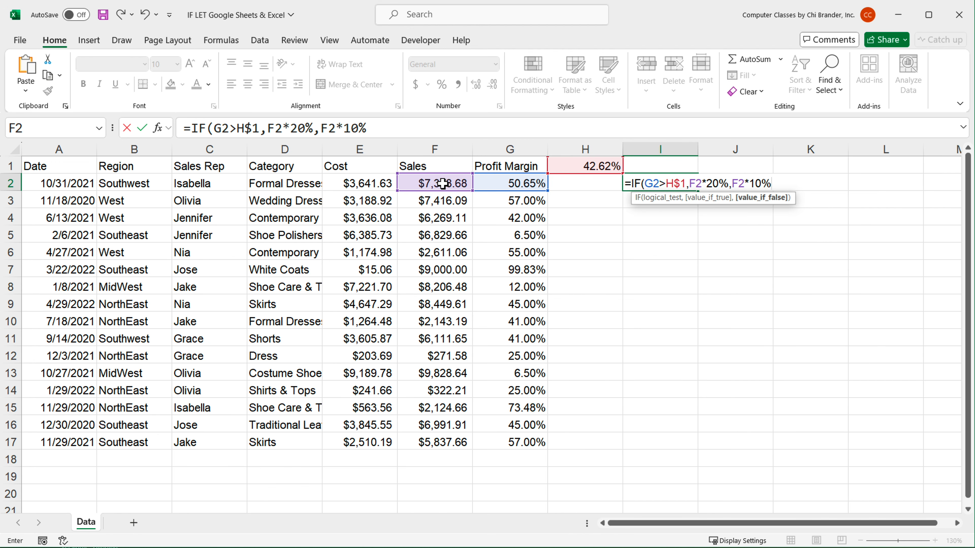
{"action": "type", "text": "%)"}
{"action": "key", "text": "Return"}
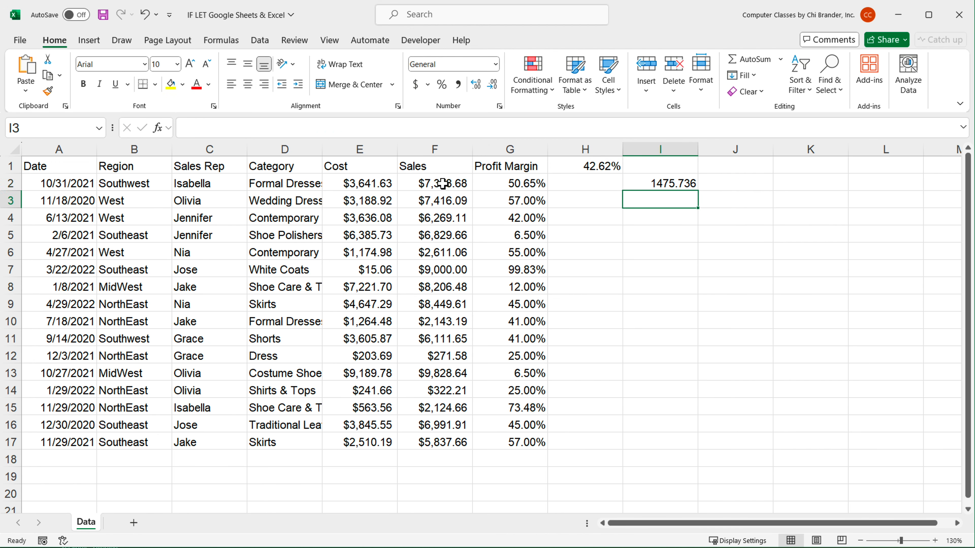
Fill the commission formula from I2 down to I17 and format the results as Currency.
{"action": "left_click", "coordinate": [674, 188]}
{"action": "left_click_drag", "start_coordinate": [697, 190], "coordinate": [666, 448]}
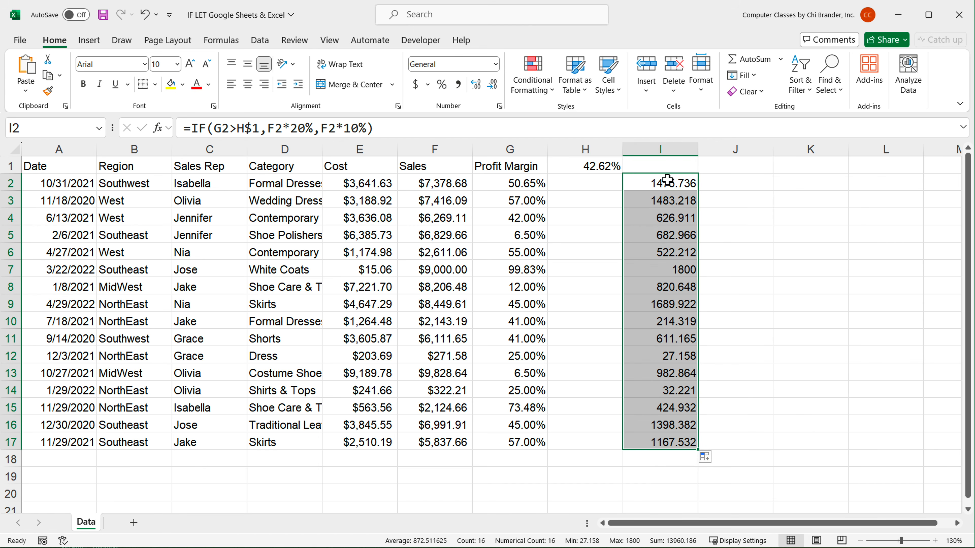
{"action": "left_click", "coordinate": [497, 65]}
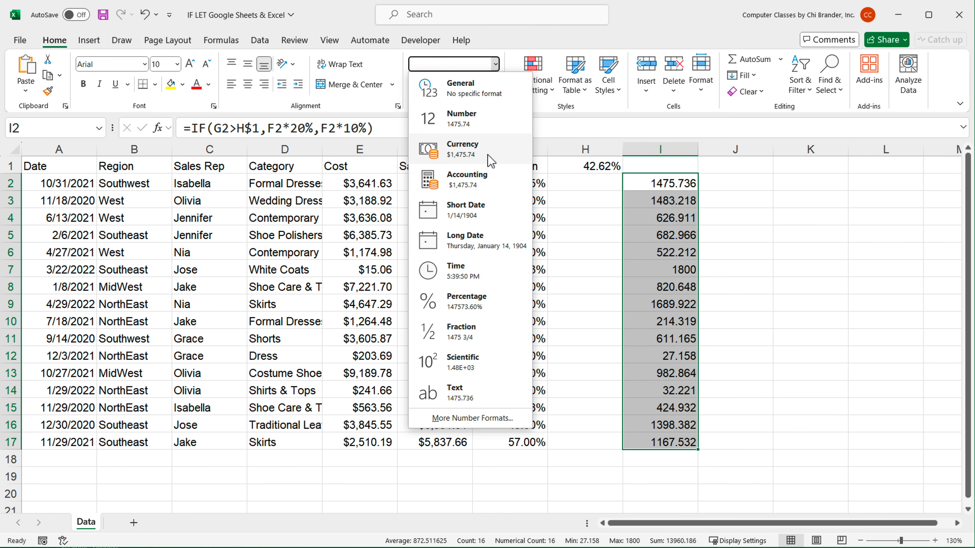
{"action": "left_click", "coordinate": [491, 158]}
Examine the commission formula in I2, the helper columns G and H it depends on, and the profit margin formula in G2.
{"action": "double_click", "coordinate": [664, 186]}
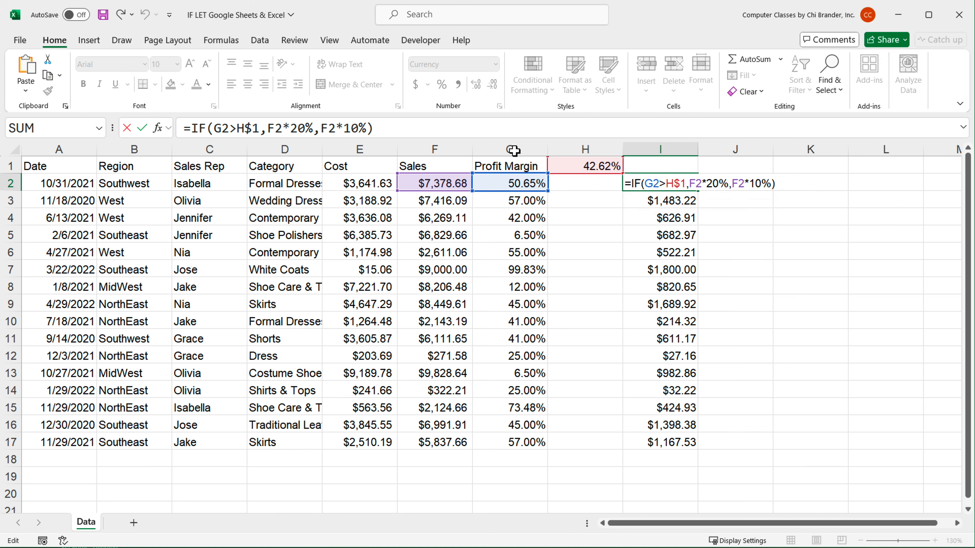
{"action": "key", "text": "Escape"}
{"action": "left_click_drag", "start_coordinate": [510, 149], "coordinate": [574, 149]}
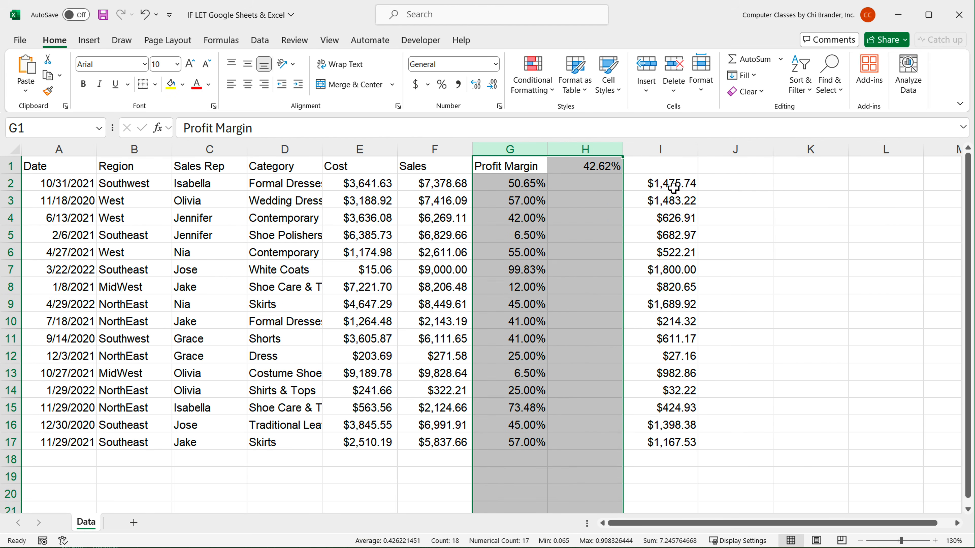
{"action": "double_click", "coordinate": [673, 186]}
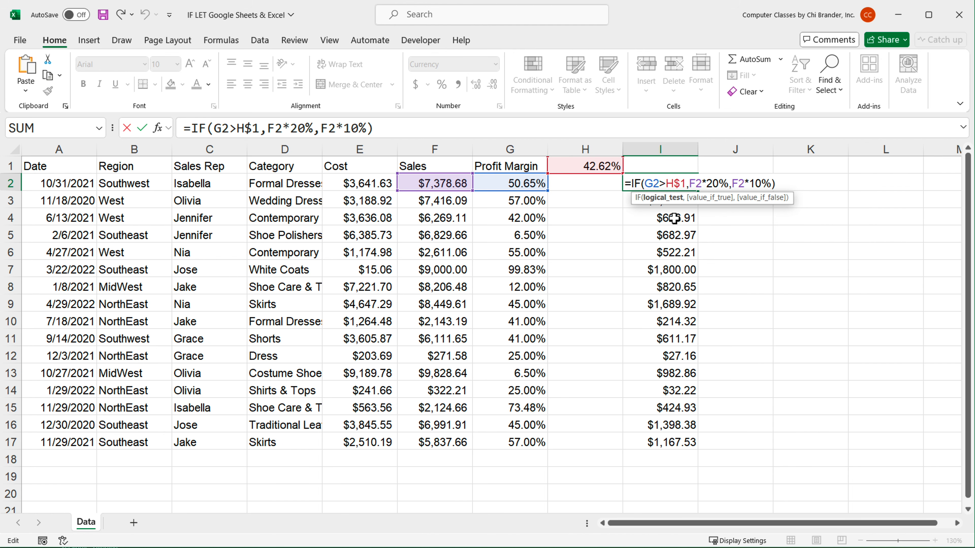
{"action": "key", "text": "Escape"}
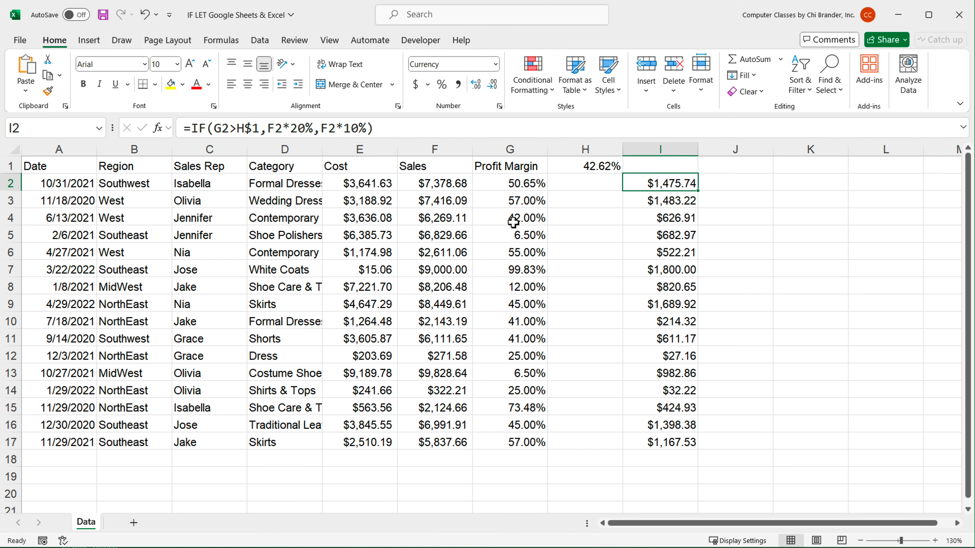
{"action": "left_click", "coordinate": [509, 191]}
{"action": "double_click", "coordinate": [510, 188]}
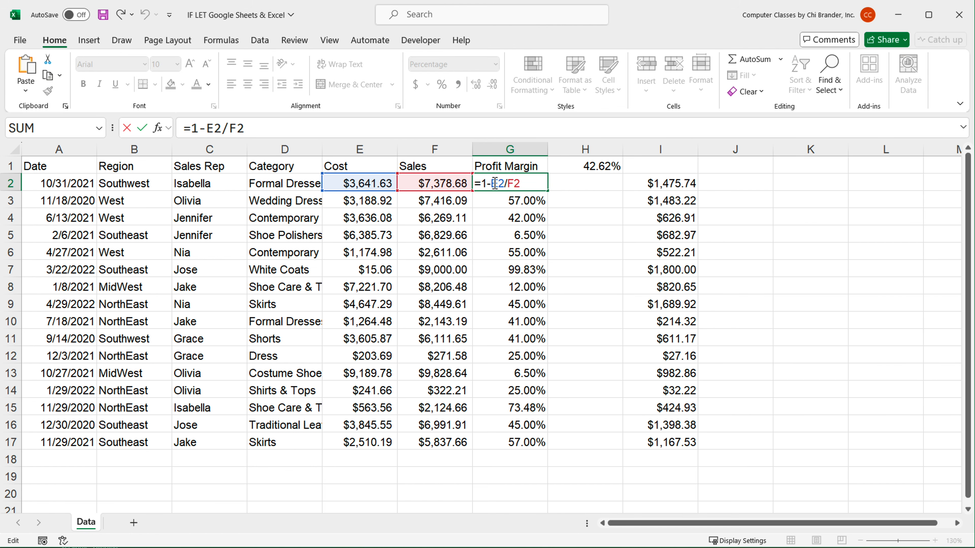
{"action": "key", "text": "Escape"}
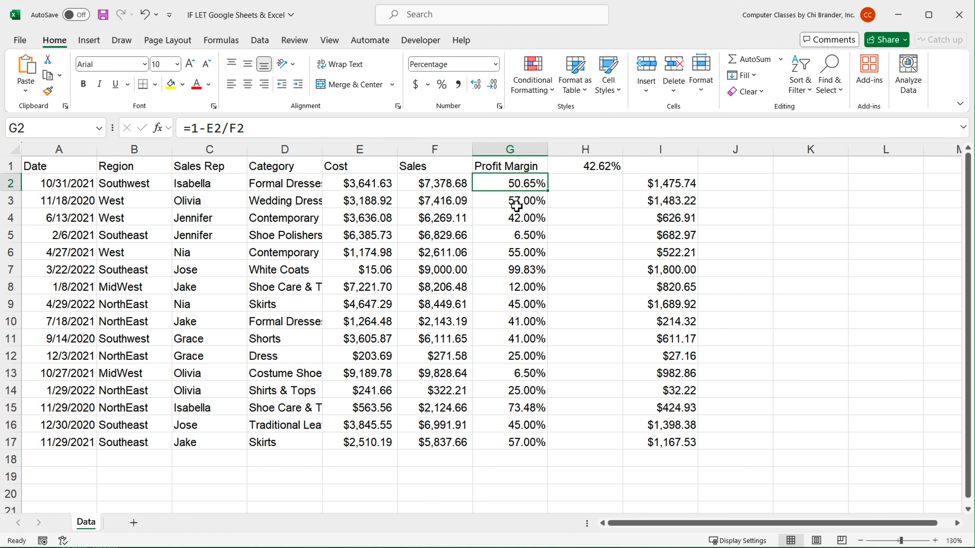
Clear the margins in G3:G17 and change the G2 formula to the array version =1-E2:E17/F2:F17.
{"action": "left_click_drag", "start_coordinate": [514, 203], "coordinate": [516, 442]}
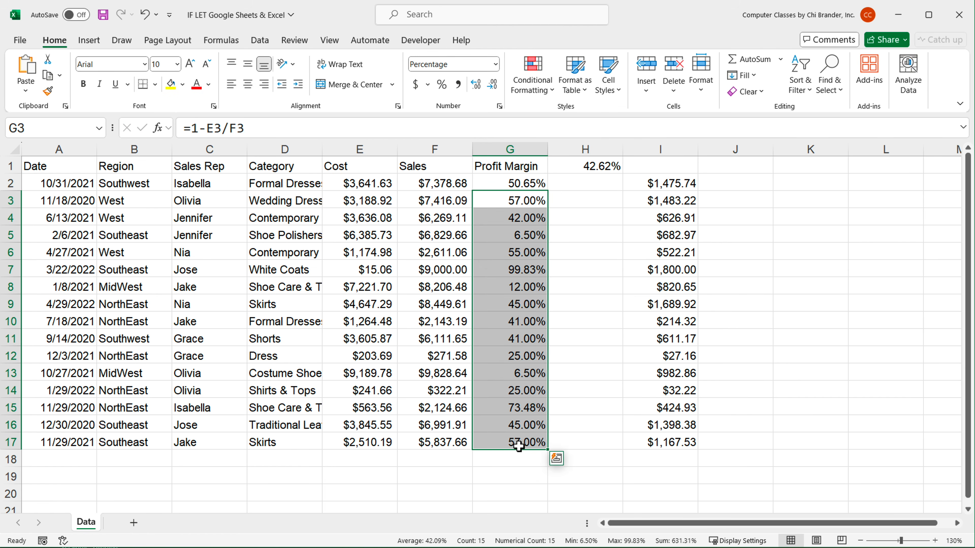
{"action": "key", "text": "Delete"}
{"action": "left_click", "coordinate": [528, 184]}
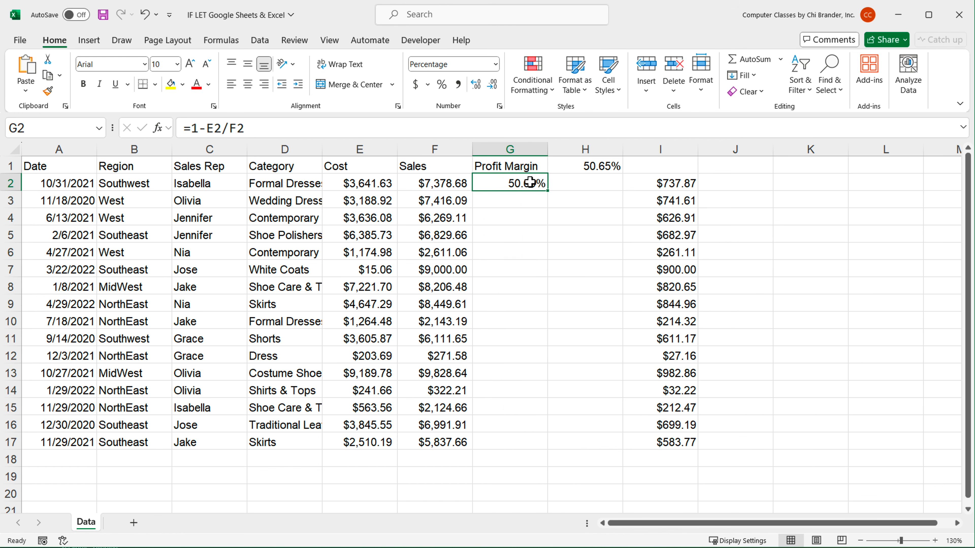
{"action": "double_click", "coordinate": [529, 183]}
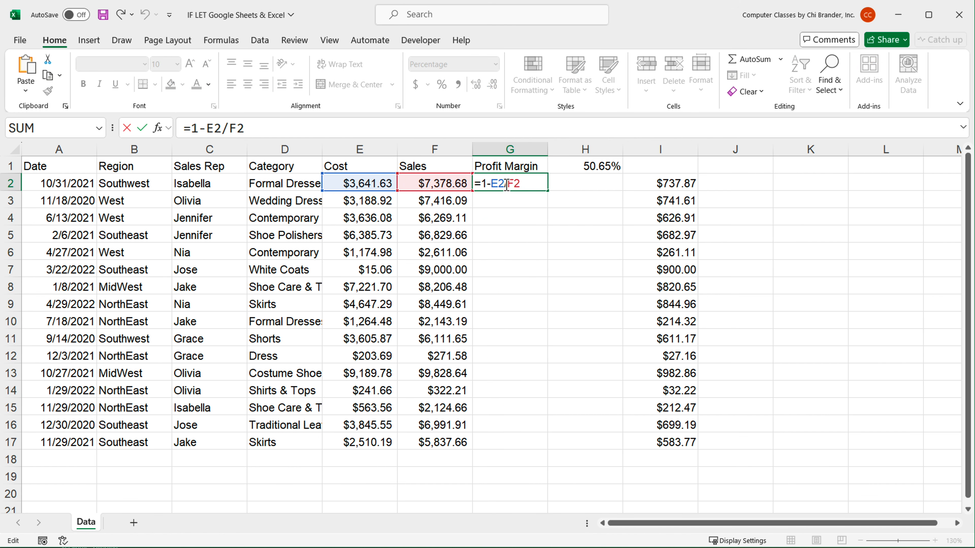
{"action": "double_click", "coordinate": [496, 184]}
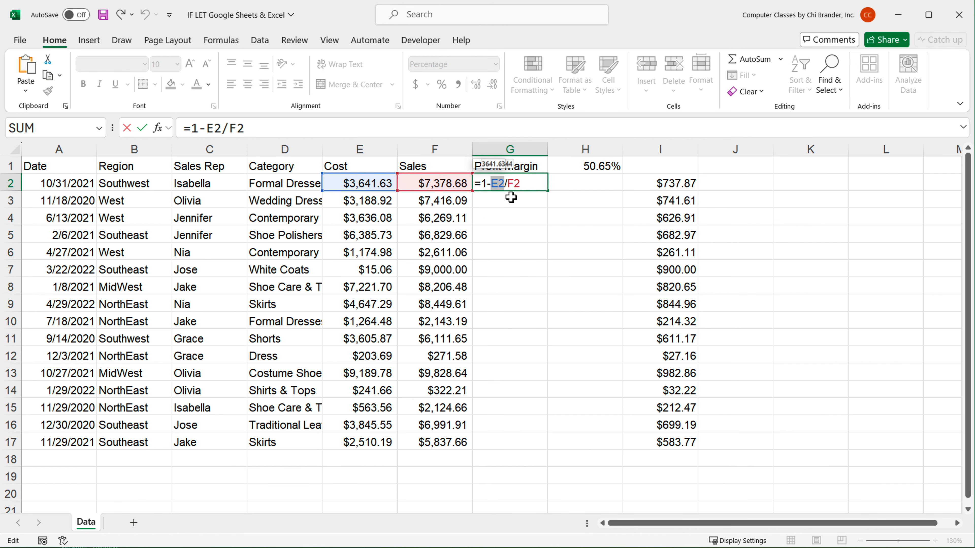
{"action": "left_click_drag", "start_coordinate": [380, 184], "coordinate": [365, 445]}
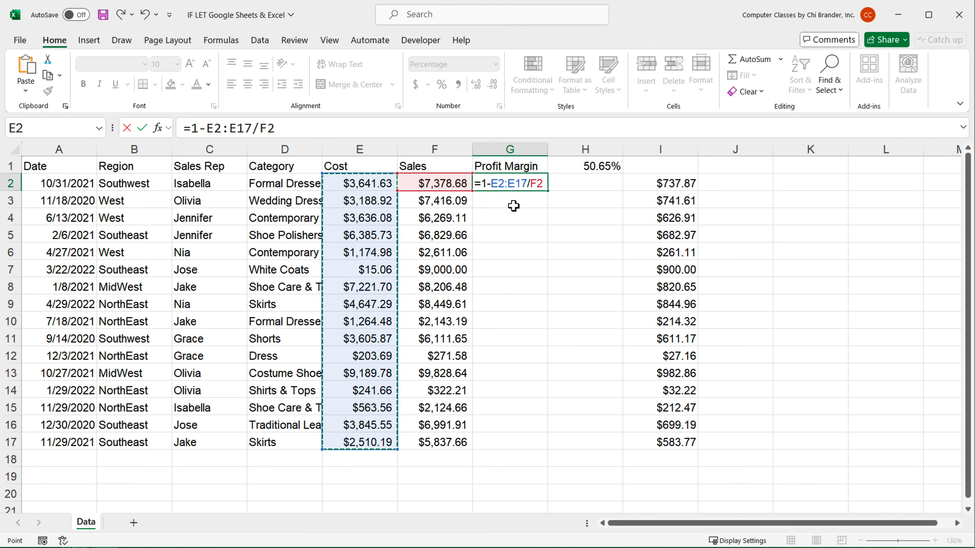
{"action": "double_click", "coordinate": [534, 184]}
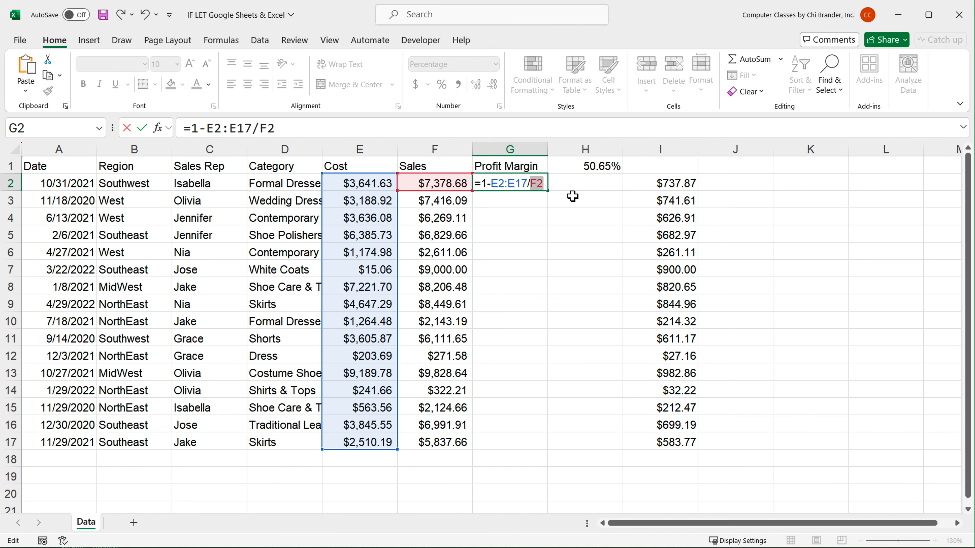
{"action": "key", "text": "BackSpace"}
{"action": "left_click_drag", "start_coordinate": [450, 181], "coordinate": [455, 457]}
{"action": "key", "text": "Return"}
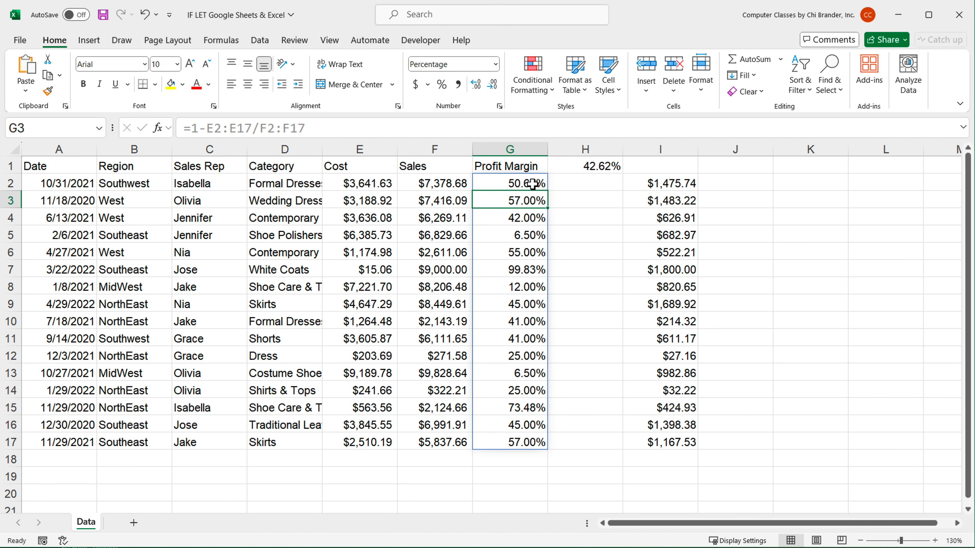
Examine the array expression in G2 and the range argument of the AVERAGE formula in H1.
{"action": "double_click", "coordinate": [533, 184]}
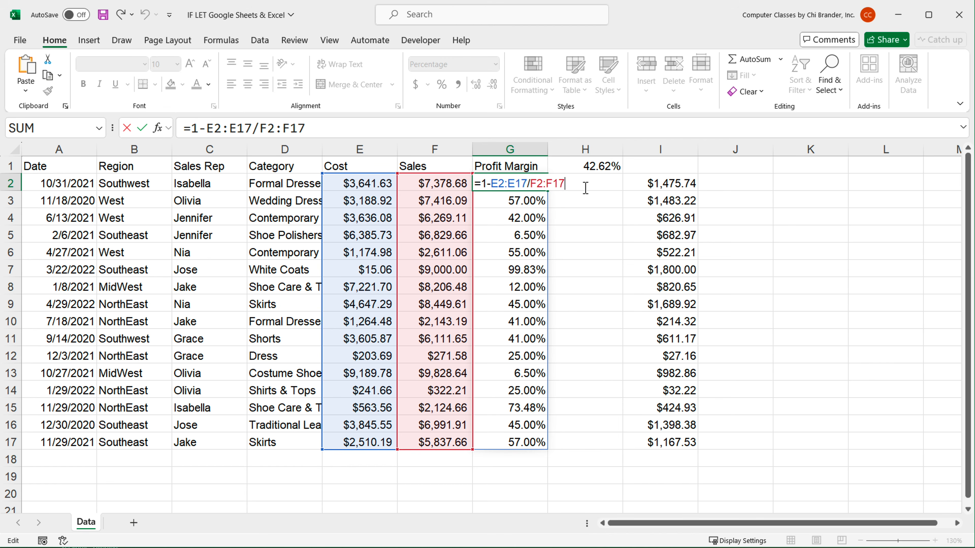
{"action": "left_click_drag", "start_coordinate": [481, 183], "coordinate": [583, 189]}
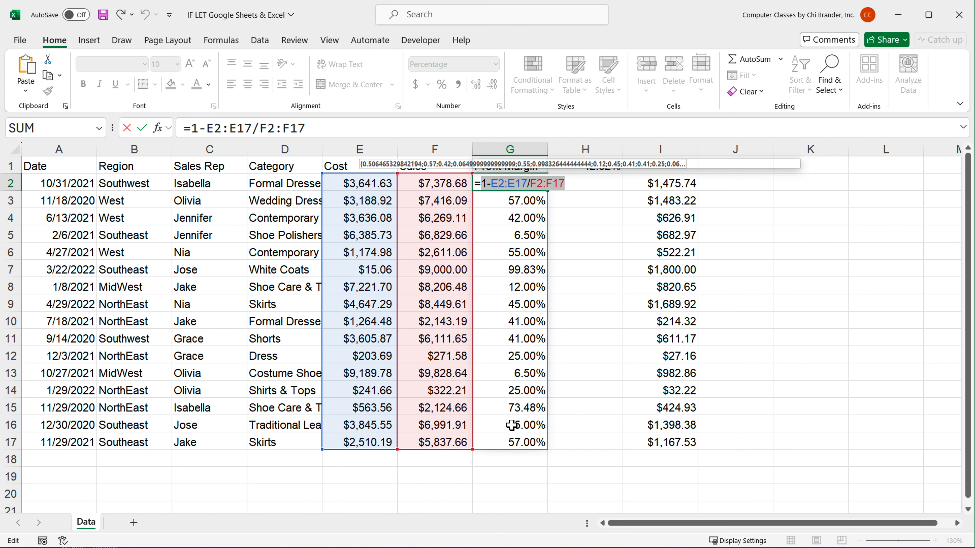
{"action": "key", "text": "Escape"}
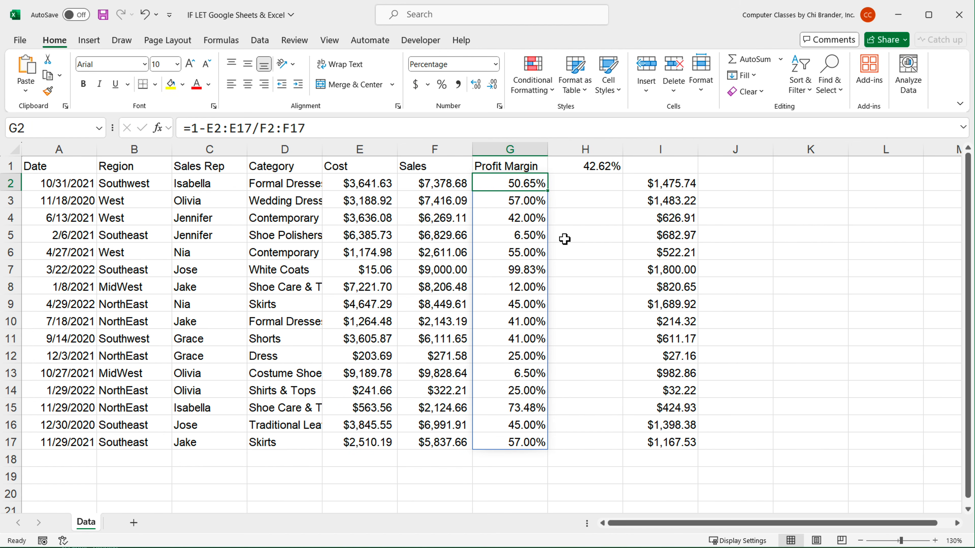
{"action": "double_click", "coordinate": [583, 168]}
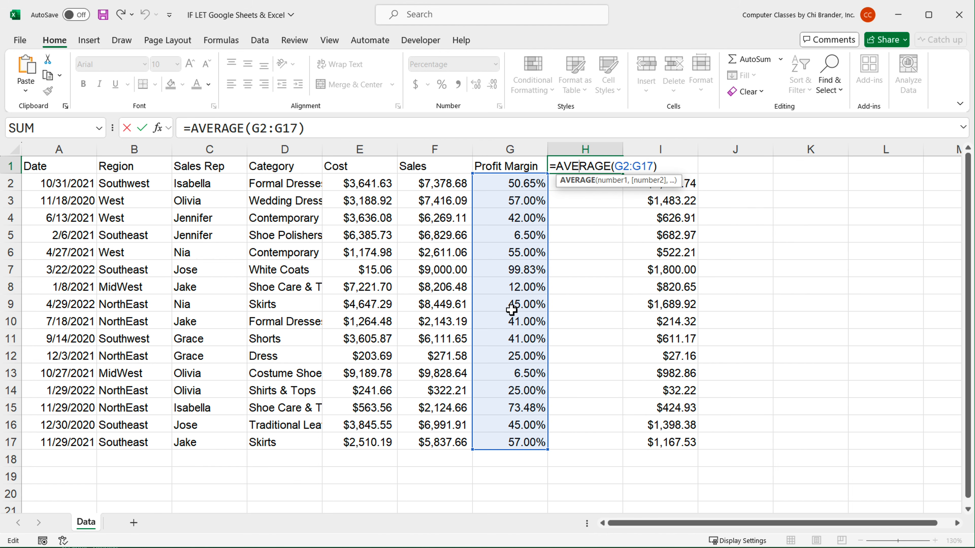
{"action": "left_click", "coordinate": [627, 170]}
{"action": "double_click", "coordinate": [627, 170]}
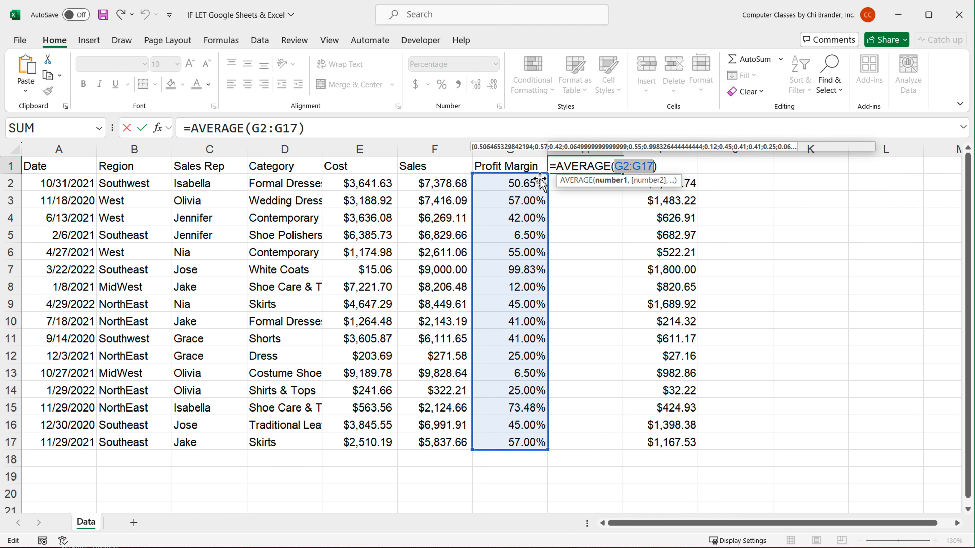
{"action": "key", "text": "Escape"}
Copy the expression 1-E2:E17/F2:F17, without the equals sign, from the formula in G2.
{"action": "double_click", "coordinate": [498, 184]}
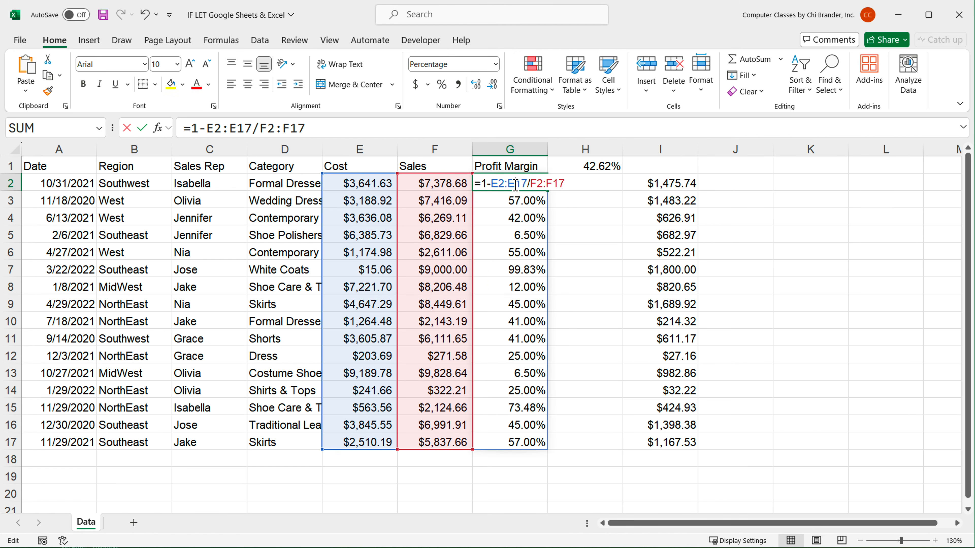
{"action": "left_click", "coordinate": [485, 184]}
{"action": "left_click_drag", "start_coordinate": [484, 184], "coordinate": [615, 192]}
{"action": "key", "text": "ctrl+c"}
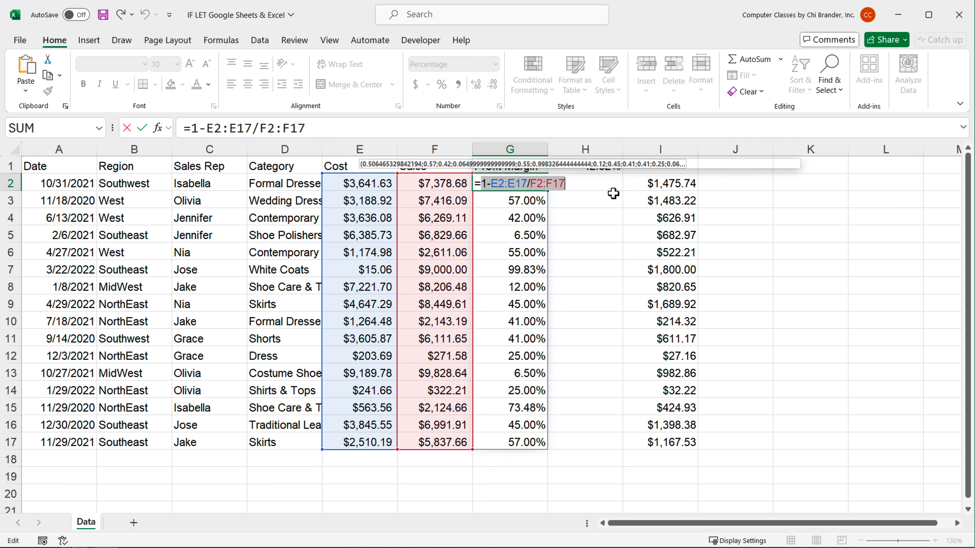
{"action": "key", "text": "Escape"}
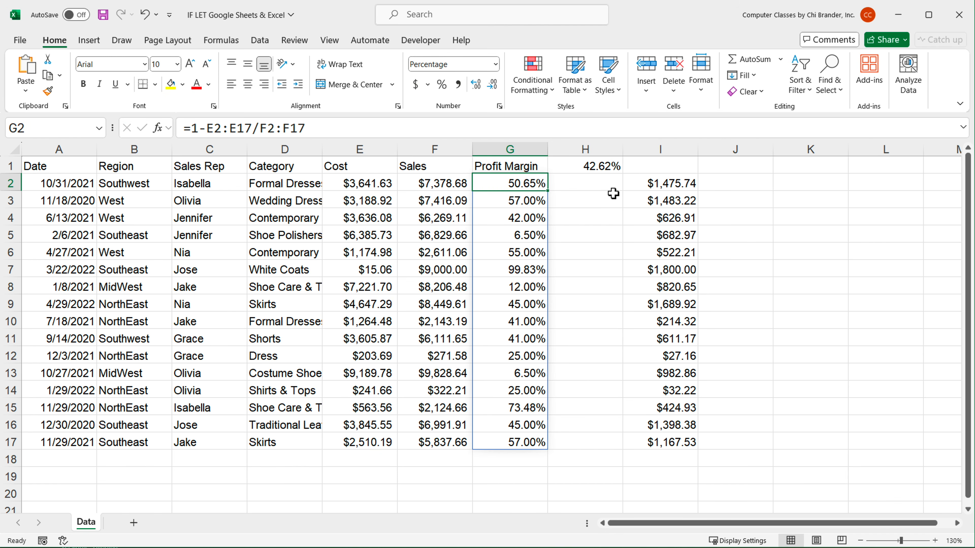
Replace G2:G17 in the H1 average with the copied expression, giving =AVERAGE(1-E2:E17/F2:F17).
{"action": "double_click", "coordinate": [598, 168]}
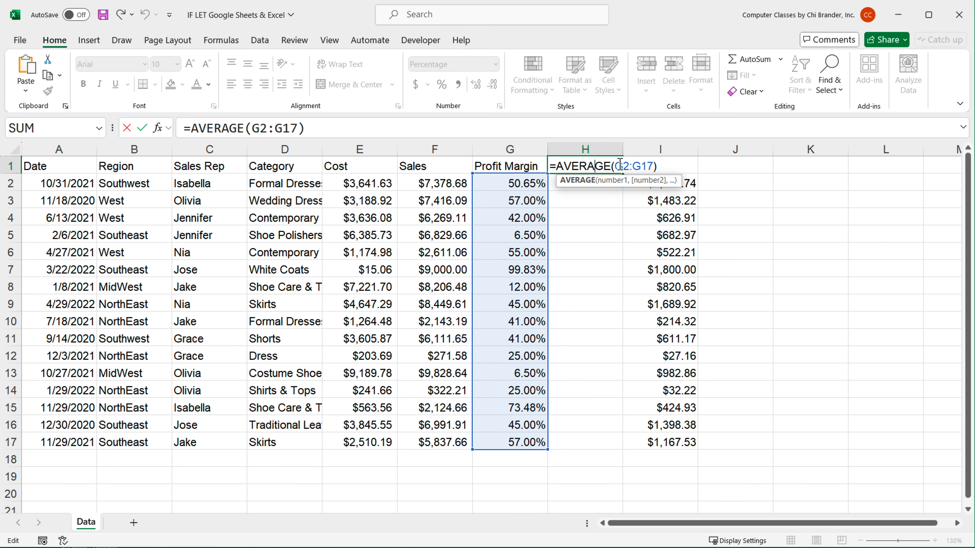
{"action": "left_click_drag", "start_coordinate": [616, 165], "coordinate": [655, 165]}
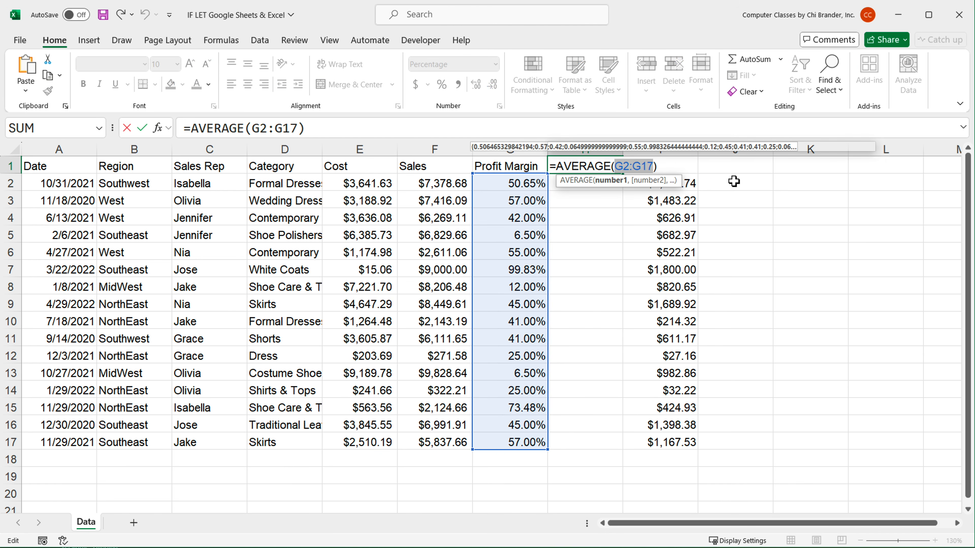
{"action": "key", "text": "Delete"}
{"action": "key", "text": "ctrl+v"}
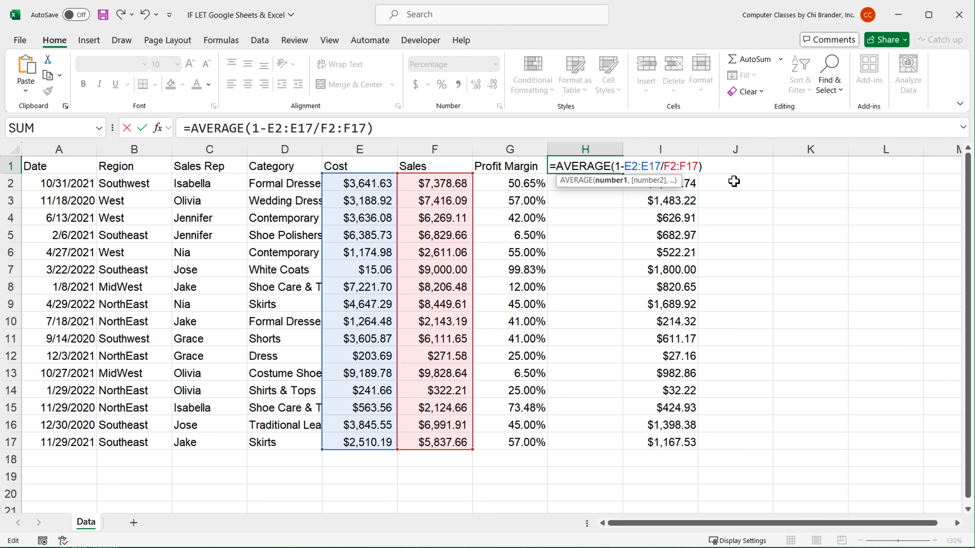
{"action": "key", "text": "Return"}
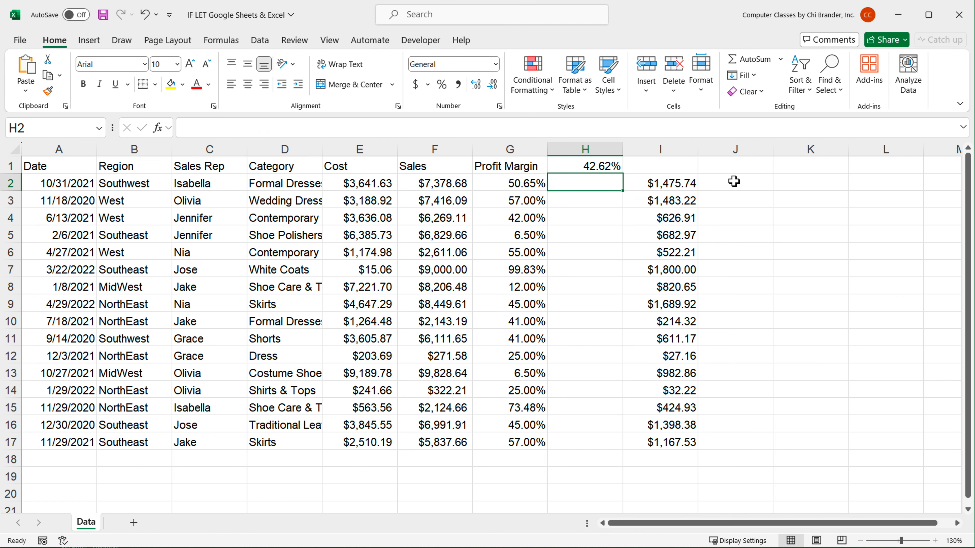
Compare the argument of the AVERAGE formula in H1 with the array expression in G2.
{"action": "double_click", "coordinate": [603, 168]}
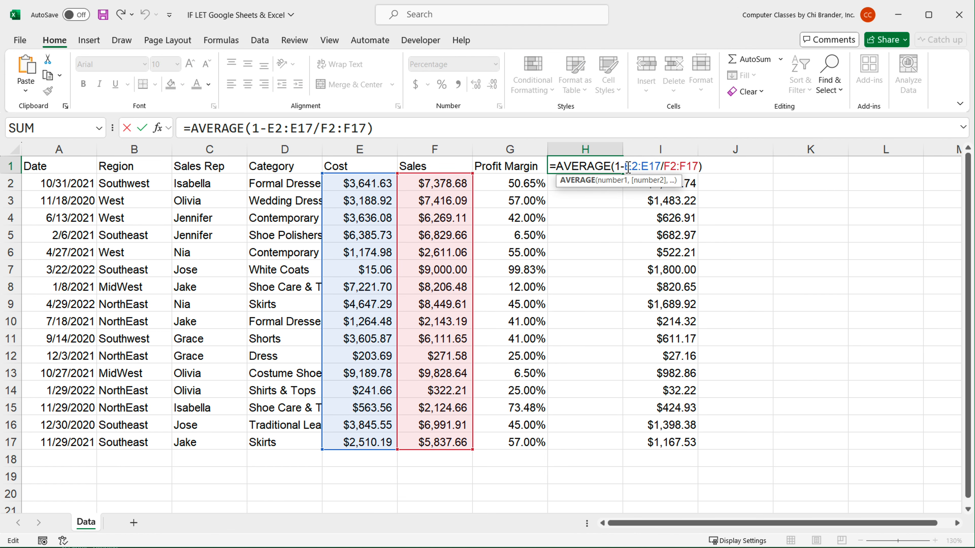
{"action": "left_click_drag", "start_coordinate": [619, 168], "coordinate": [698, 166]}
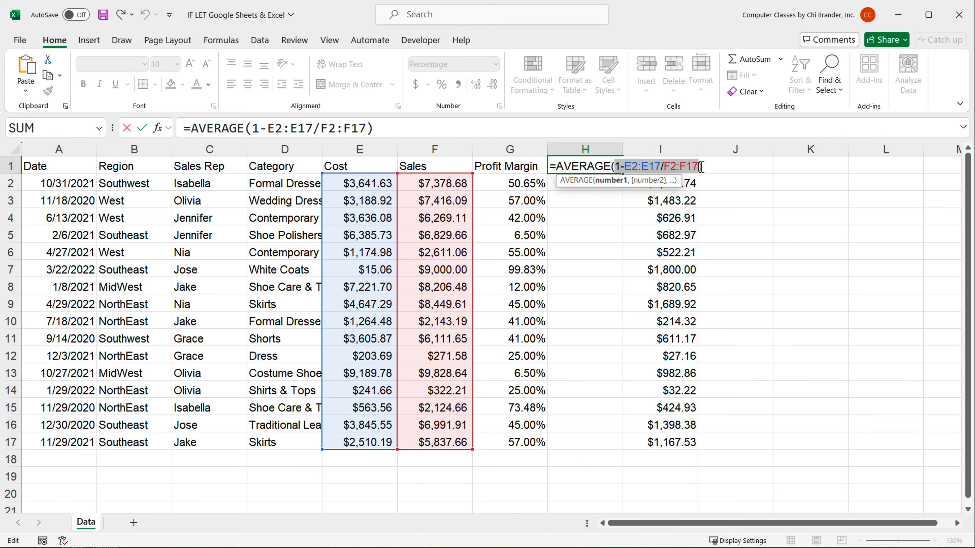
{"action": "key", "text": "Escape"}
{"action": "left_click", "coordinate": [553, 185]}
{"action": "double_click", "coordinate": [493, 184]}
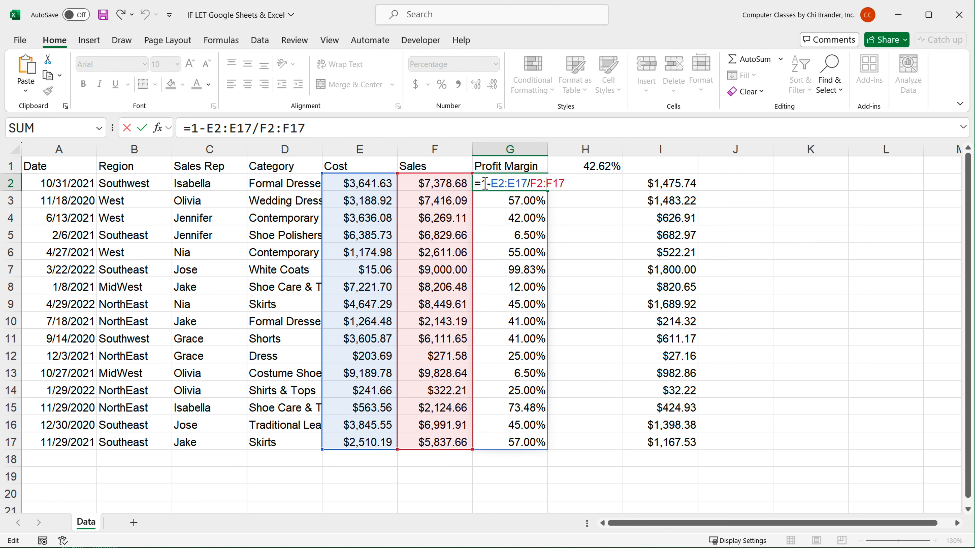
{"action": "left_click_drag", "start_coordinate": [485, 184], "coordinate": [626, 191]}
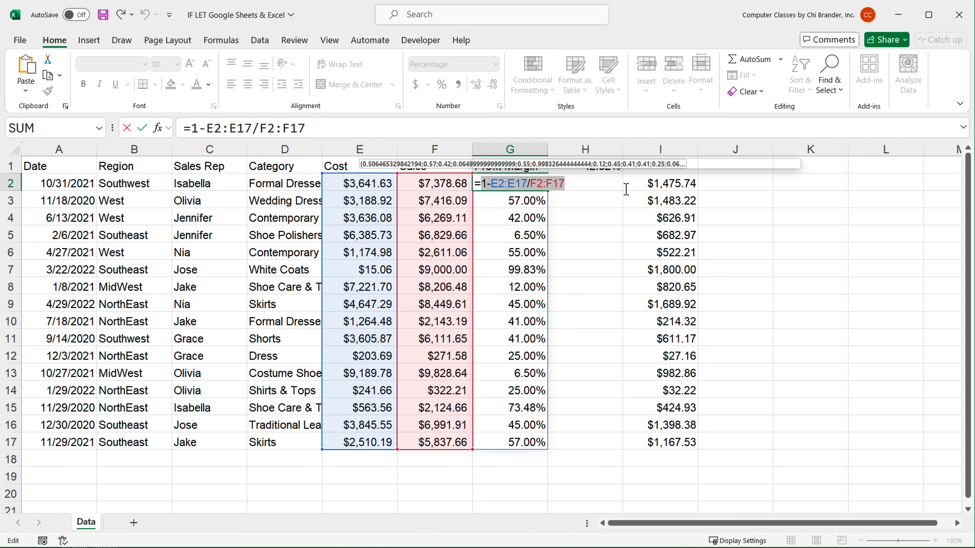
{"action": "key", "text": "Escape"}
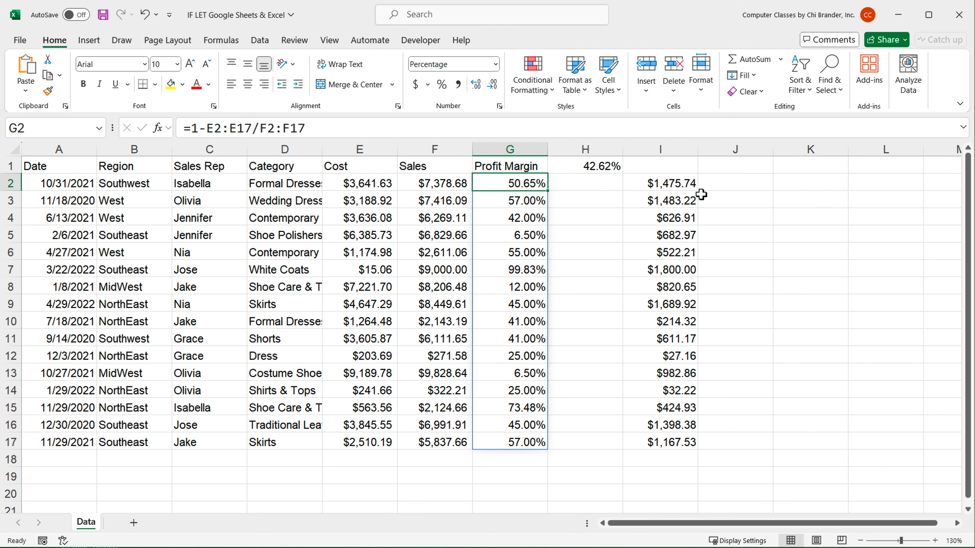
Clear the commissions in I3:I17 and change the margin reference in the I2 IF test to the spilled range G2#.
{"action": "double_click", "coordinate": [682, 185]}
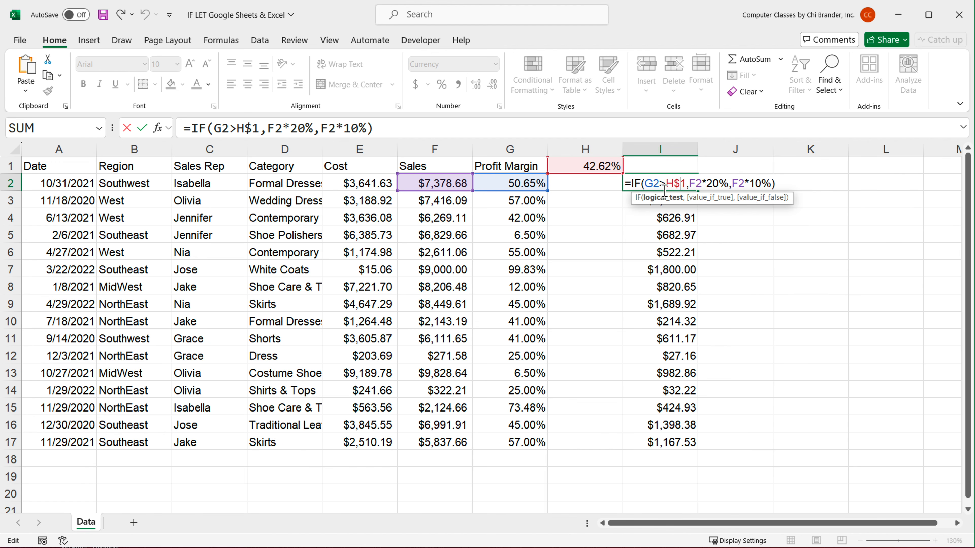
{"action": "left_click_drag", "start_coordinate": [666, 201], "coordinate": [672, 443]}
{"action": "key", "text": "Delete"}
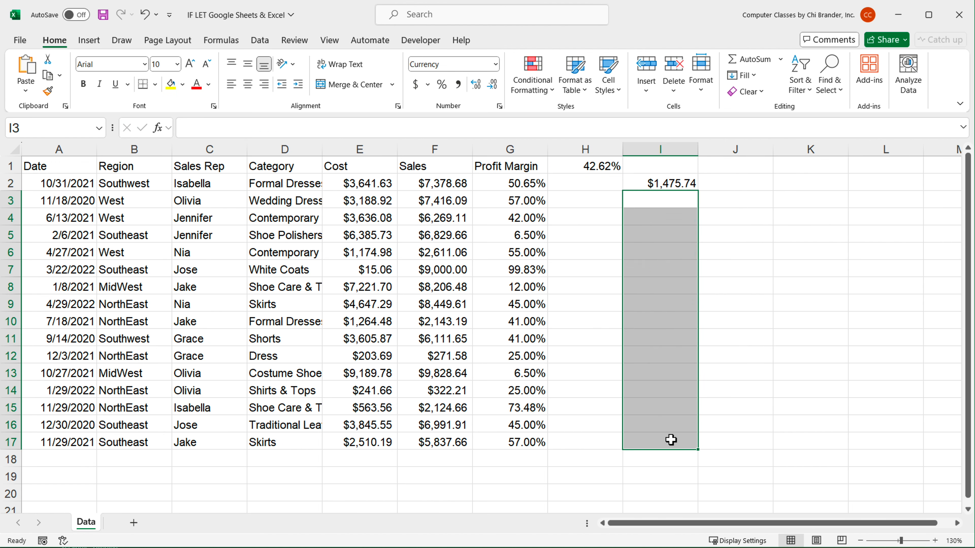
{"action": "double_click", "coordinate": [642, 187]}
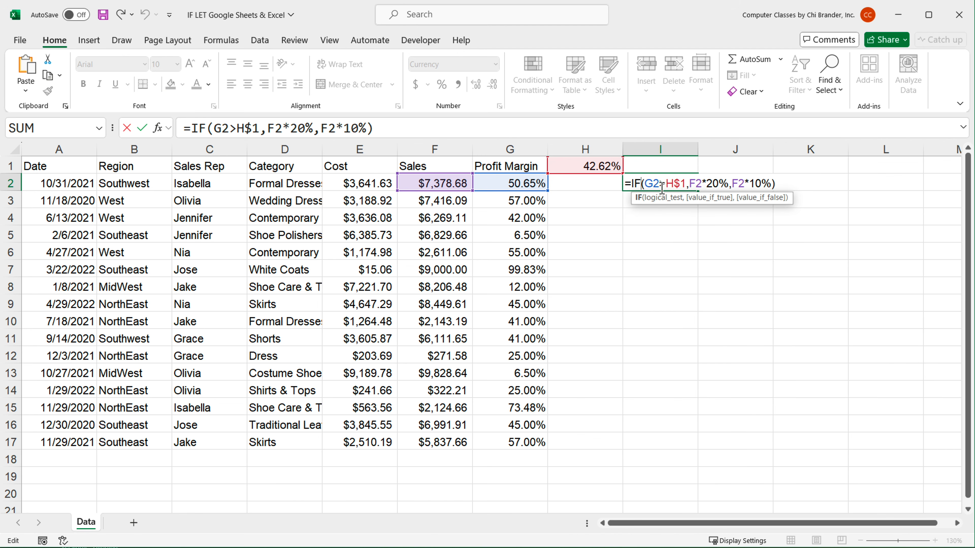
{"action": "left_click_drag", "start_coordinate": [662, 185], "coordinate": [645, 184]}
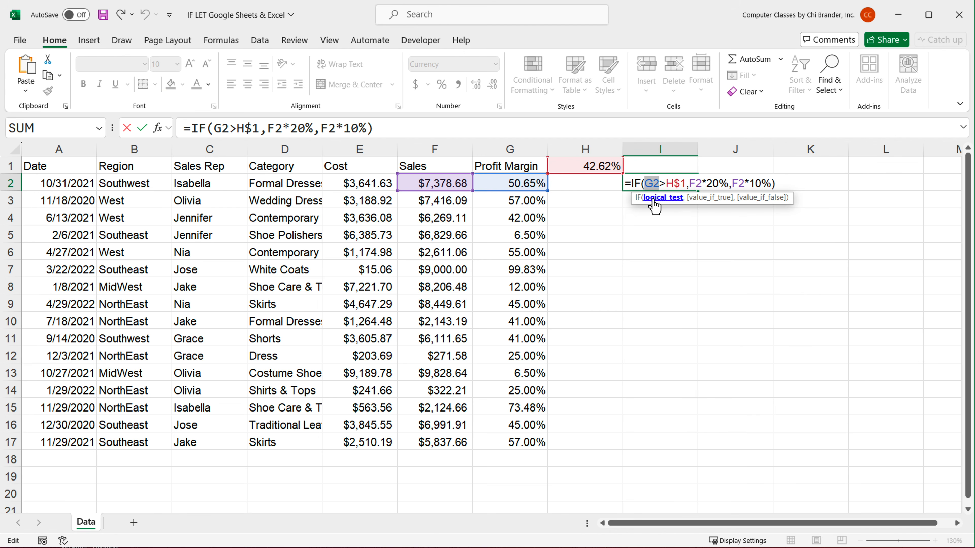
{"action": "key", "text": "Delete"}
{"action": "left_click_drag", "start_coordinate": [529, 188], "coordinate": [525, 443]}
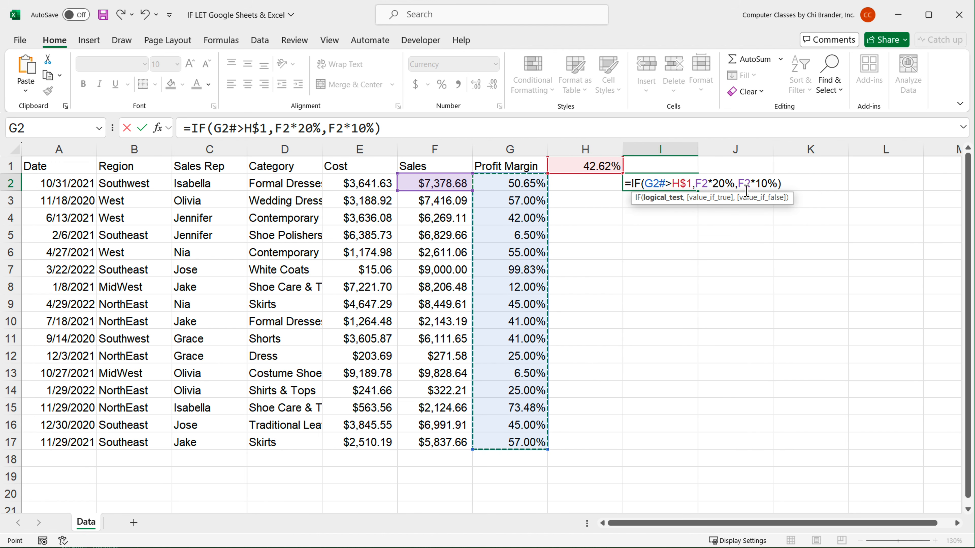
Replace both F2 references in the I2 formula with F2:F17, giving =IF(G2#>H$1,F2:F17*20%,F2:F17*10%).
{"action": "double_click", "coordinate": [701, 183]}
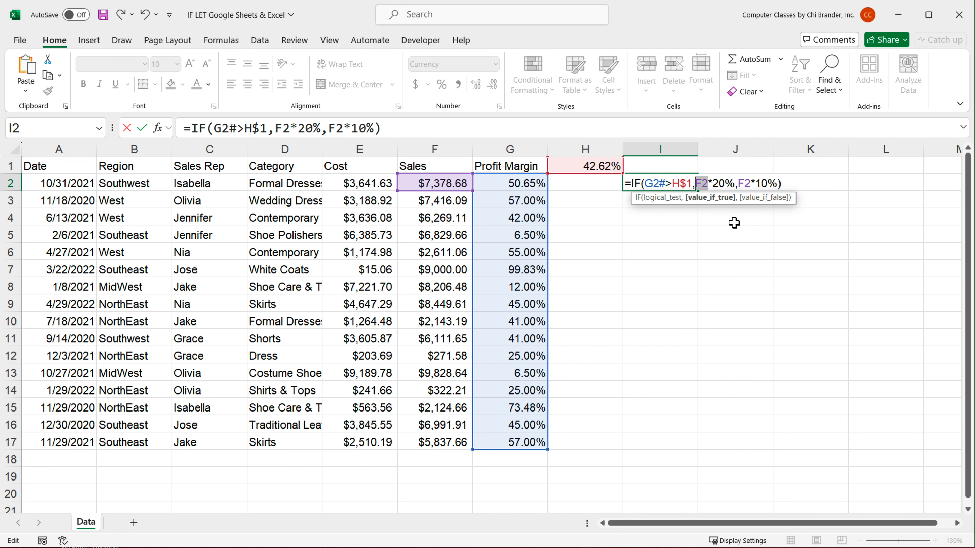
{"action": "left_click_drag", "start_coordinate": [442, 183], "coordinate": [454, 446]}
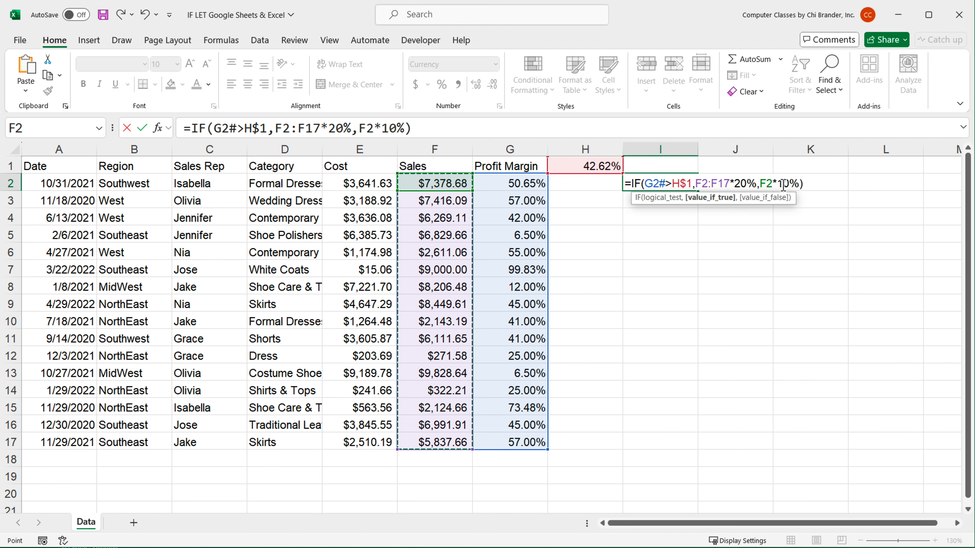
{"action": "left_click_drag", "start_coordinate": [774, 183], "coordinate": [759, 184]}
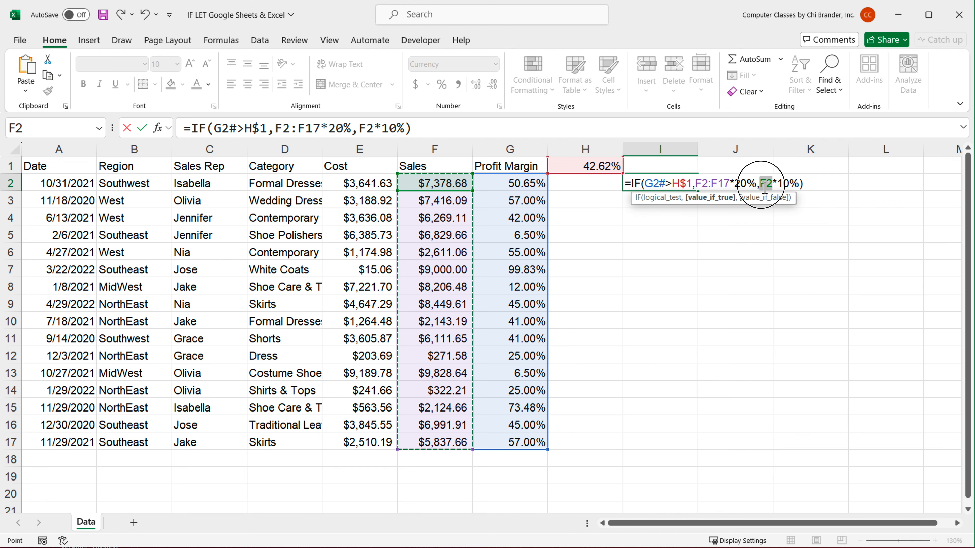
{"action": "key", "text": "Delete"}
{"action": "left_click_drag", "start_coordinate": [446, 182], "coordinate": [449, 437]}
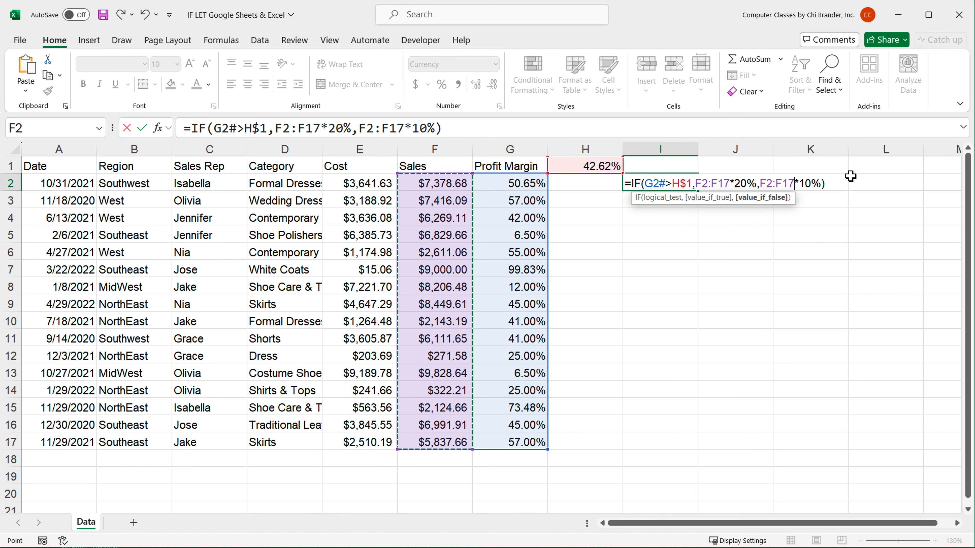
{"action": "left_click", "coordinate": [843, 184]}
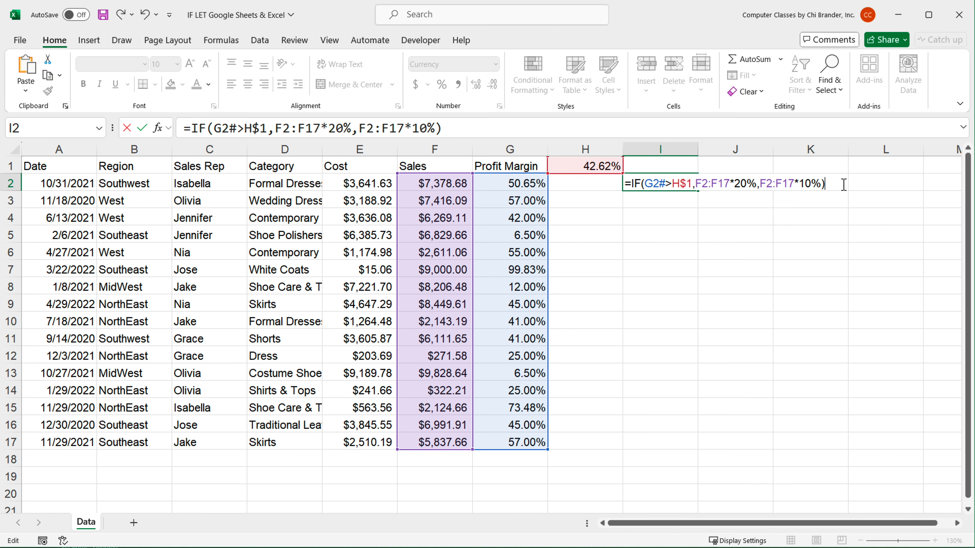
{"action": "key", "text": "Return"}
Copy AVERAGE(1-E2:E17/F2:F17), without the equals sign, from the formula in H1.
{"action": "double_click", "coordinate": [658, 184]}
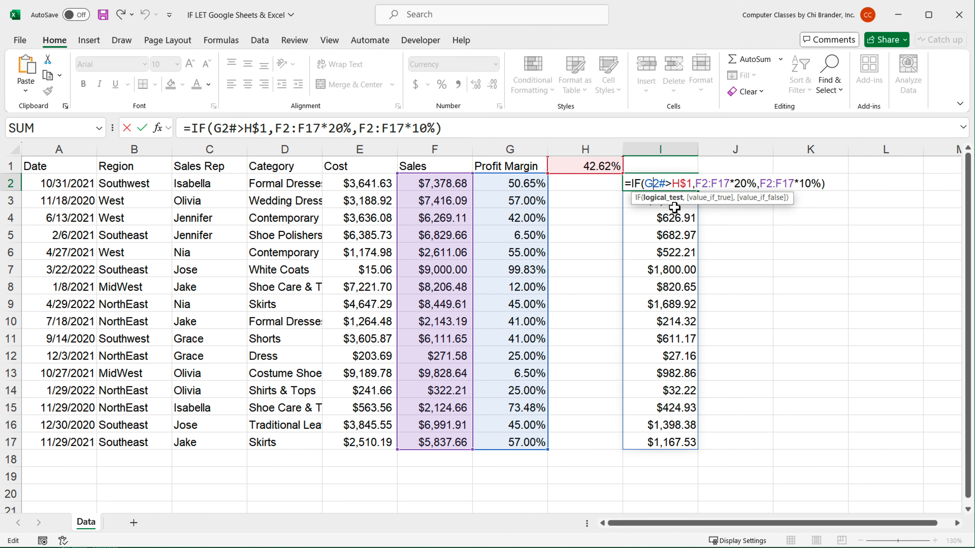
{"action": "left_click", "coordinate": [678, 185]}
{"action": "double_click", "coordinate": [678, 186]}
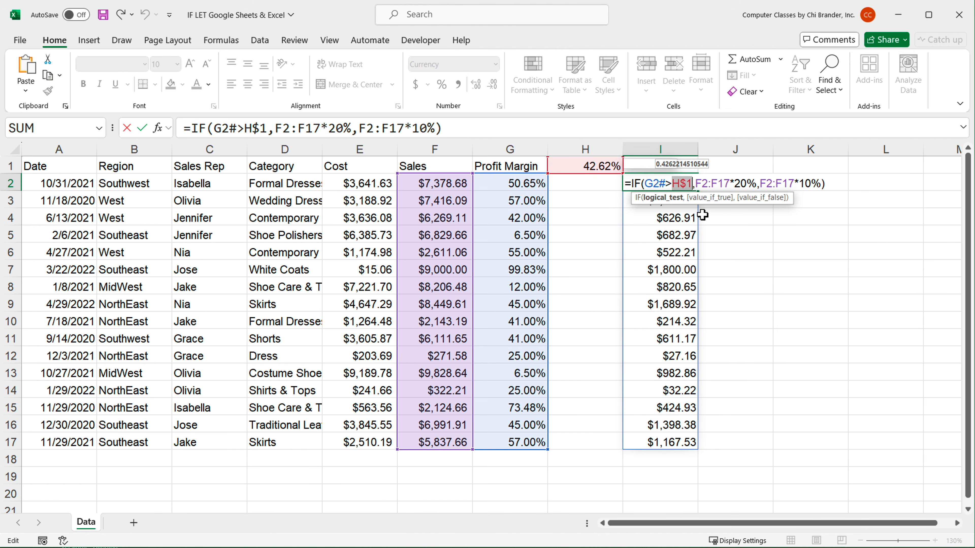
{"action": "key", "text": "Escape"}
{"action": "double_click", "coordinate": [611, 167]}
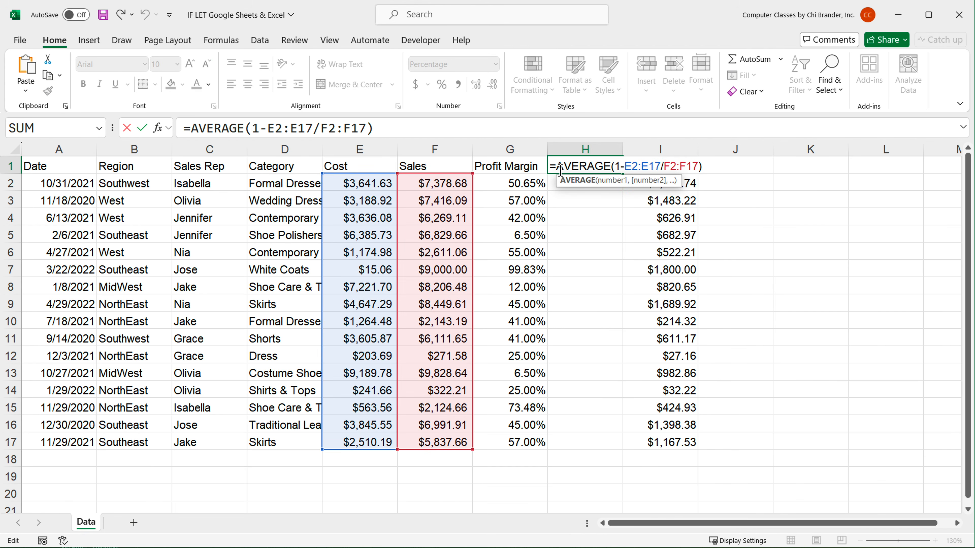
{"action": "left_click_drag", "start_coordinate": [560, 170], "coordinate": [811, 167]}
{"action": "key", "text": "ctrl+c"}
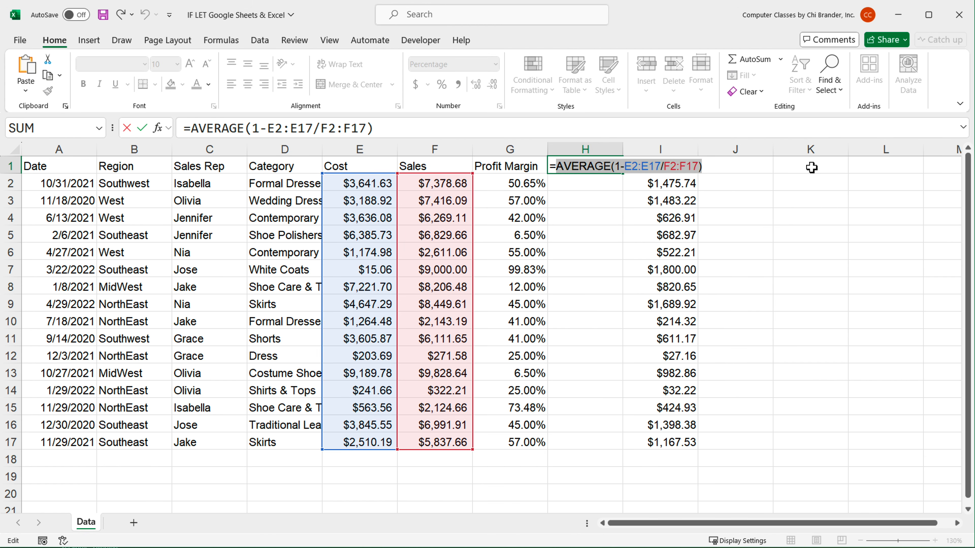
{"action": "key", "text": "Escape"}
Replace H$1 in the I2 formula with the copied average, giving =IF(G2#>AVERAGE(1-E2:E17/F2:F17),F2:F17*20%,F2:F17*10%).
{"action": "double_click", "coordinate": [659, 186]}
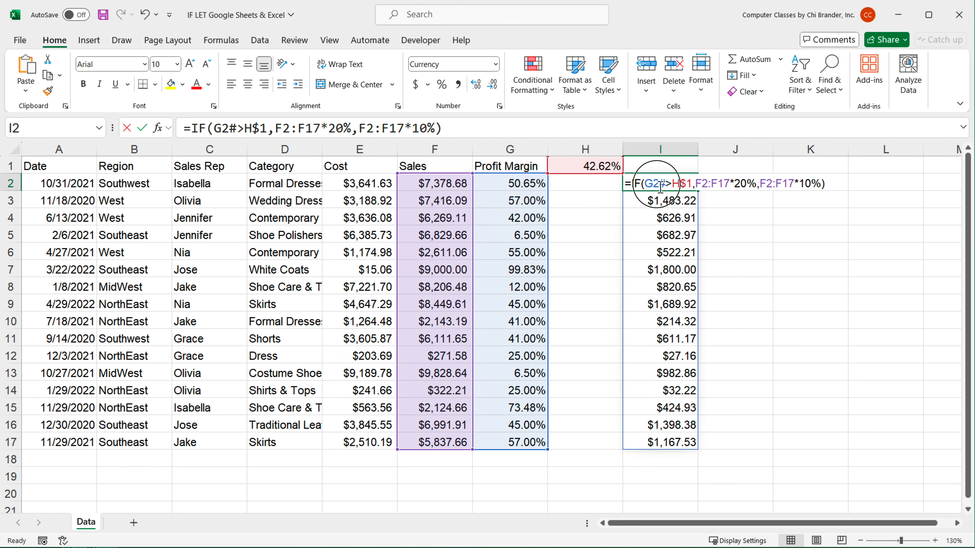
{"action": "double_click", "coordinate": [678, 186]}
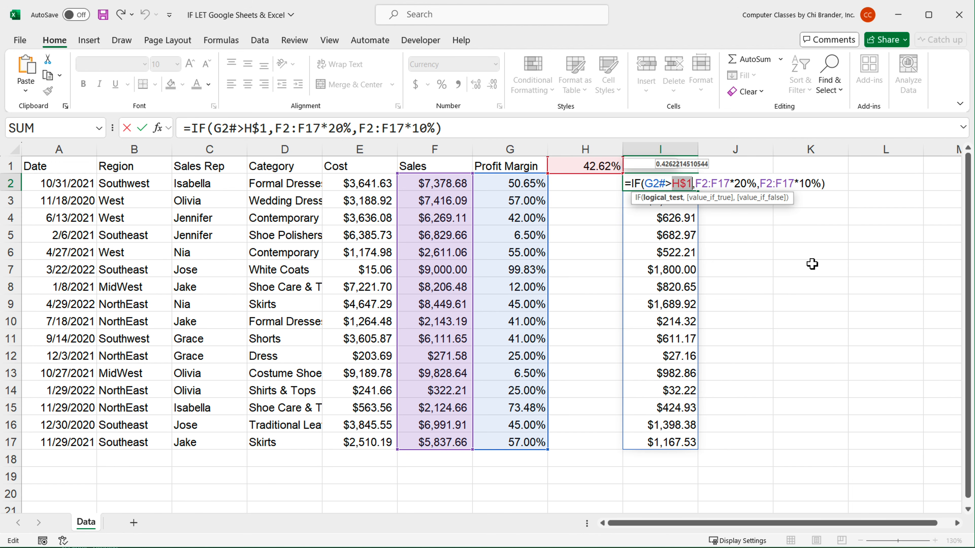
{"action": "key", "text": "ctrl+v"}
{"action": "key", "text": "Return"}
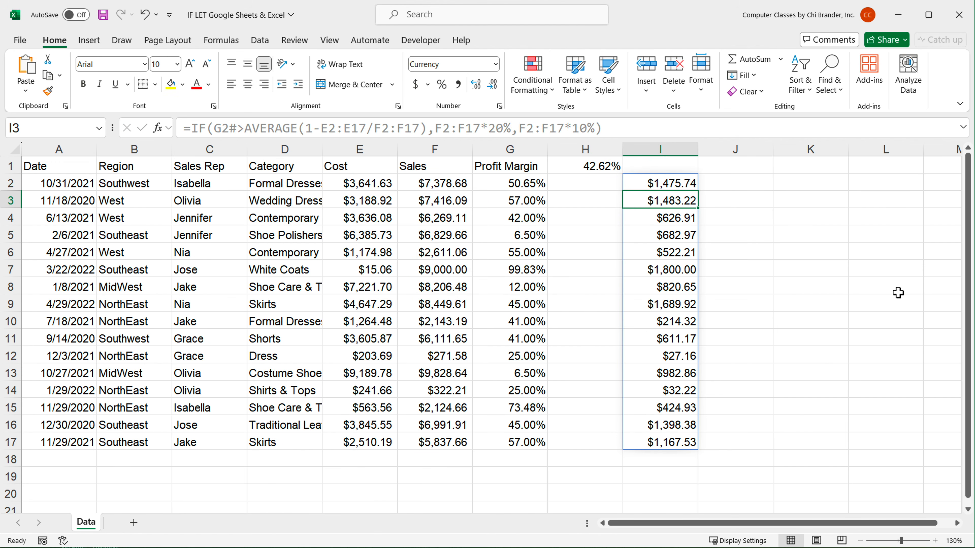
Copy the margin expression 1-E2:E17/F2:F17, without the equals sign, from the formula in G2.
{"action": "double_click", "coordinate": [682, 184]}
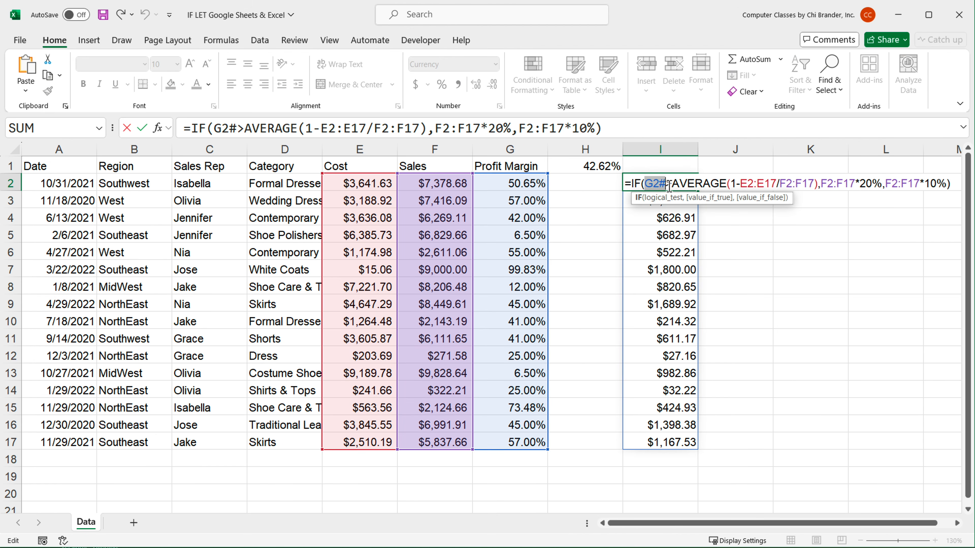
{"action": "key", "text": "Escape"}
{"action": "double_click", "coordinate": [516, 184]}
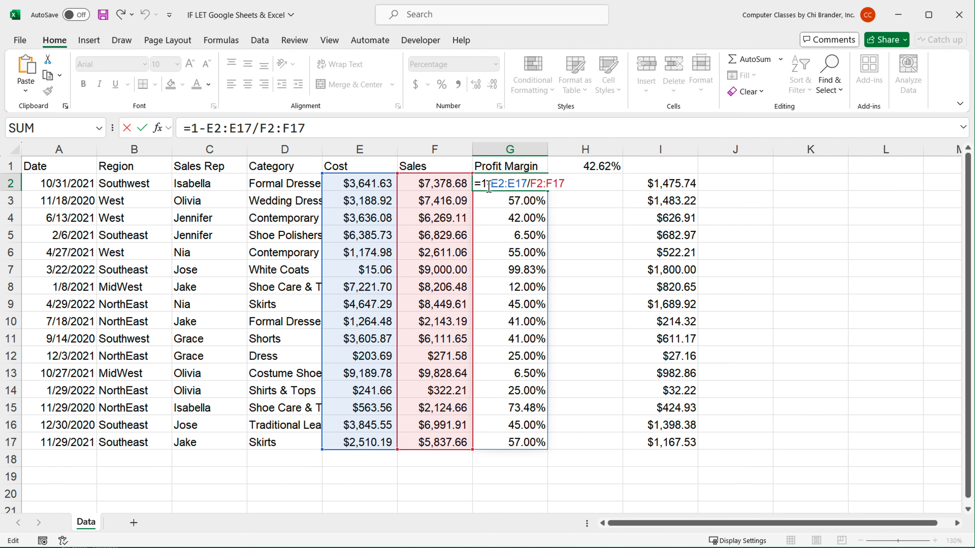
{"action": "left_click_drag", "start_coordinate": [482, 183], "coordinate": [625, 189]}
{"action": "key", "text": "ctrl+c"}
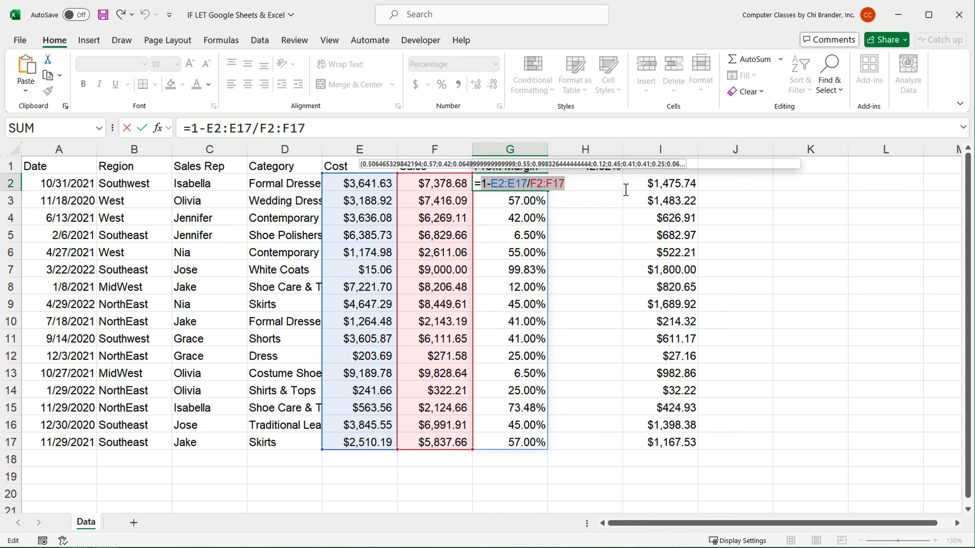
{"action": "key", "text": "Escape"}
Replace G2# in the I2 formula with the copied expression, giving =IF(1-E2:E17/F2:F17>AVERAGE(1-E2:E17/F2:F17),F2:F17*20%,F2:F17*10%).
{"action": "double_click", "coordinate": [665, 185]}
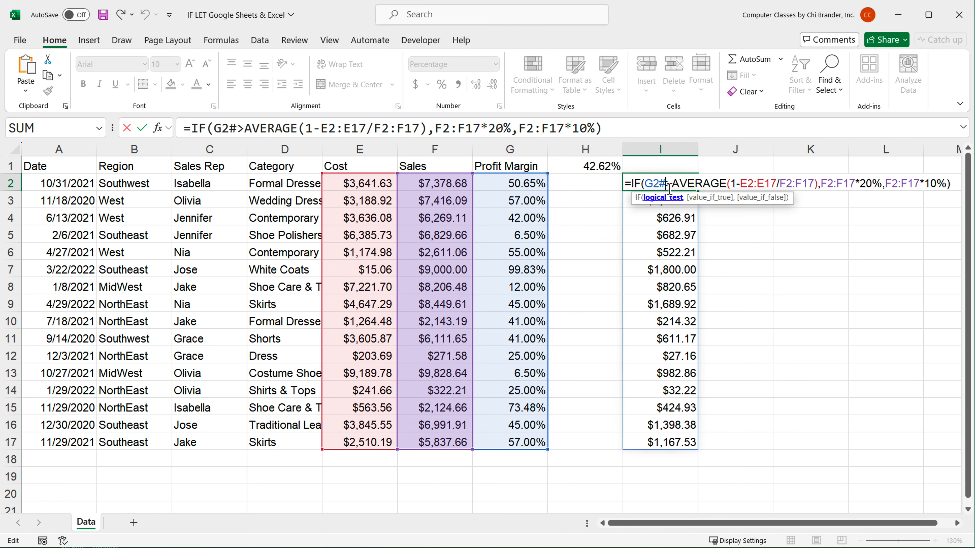
{"action": "left_click_drag", "start_coordinate": [667, 184], "coordinate": [665, 191]}
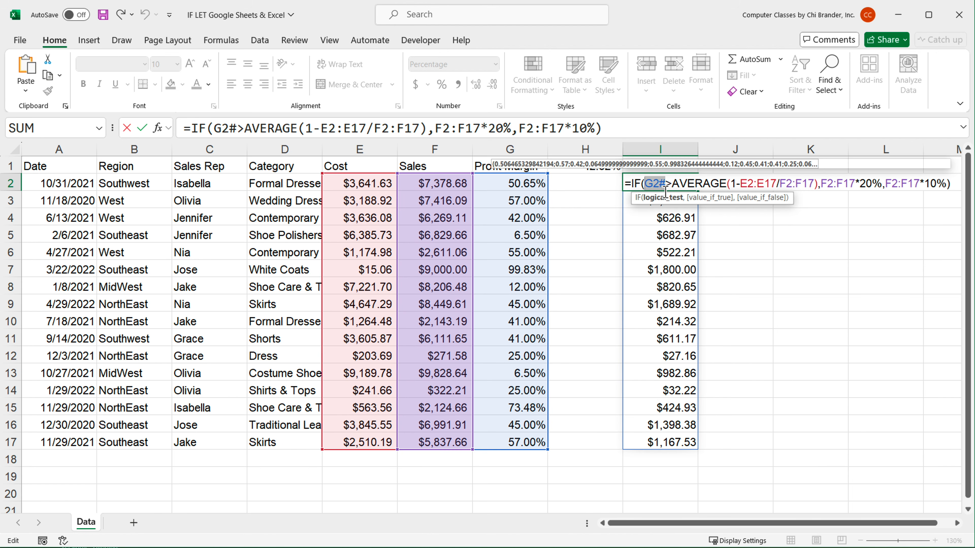
{"action": "key", "text": "ctrl+v"}
{"action": "key", "text": "Return"}
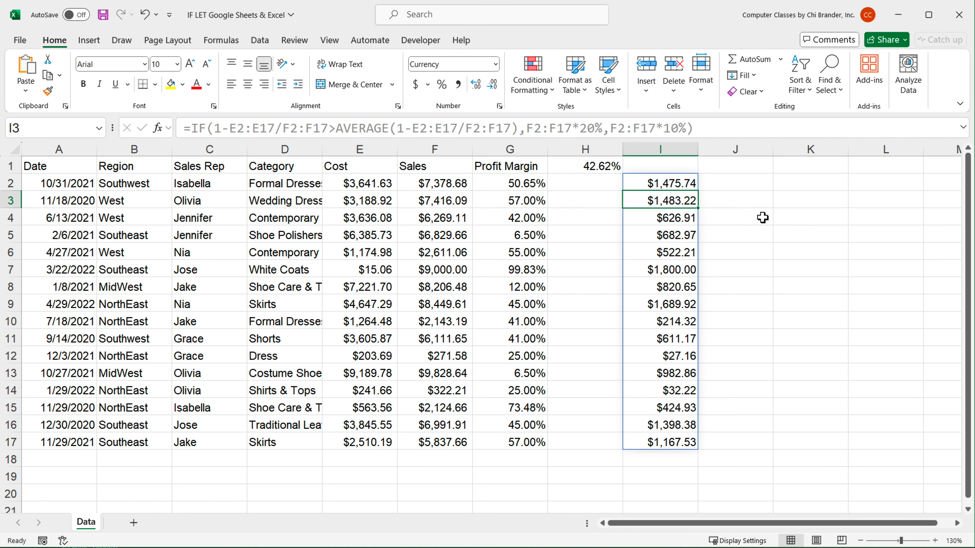
Delete the helper columns G and H, which hold the profit margins and their average.
{"action": "double_click", "coordinate": [674, 185]}
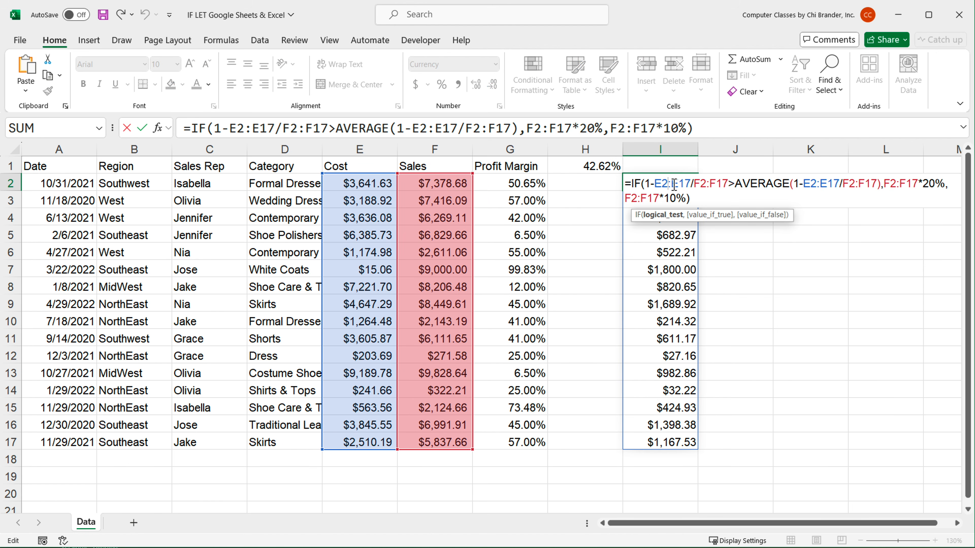
{"action": "key", "text": "Escape"}
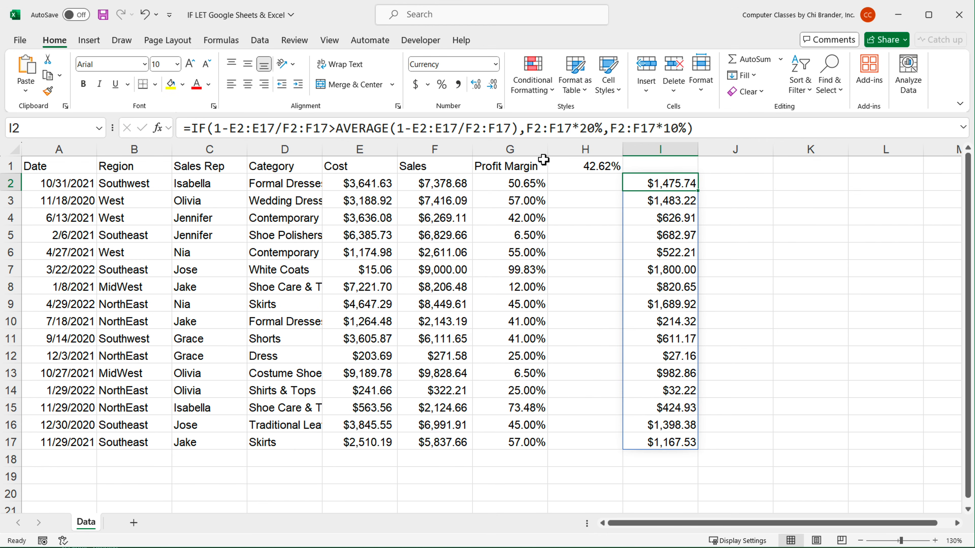
{"action": "left_click_drag", "start_coordinate": [541, 150], "coordinate": [586, 150]}
{"action": "right_click", "coordinate": [586, 149]}
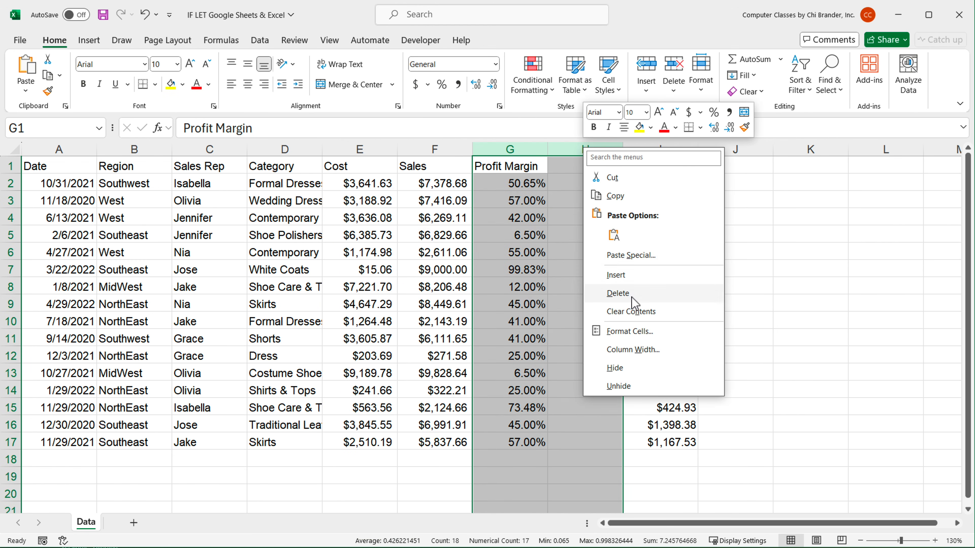
{"action": "left_click", "coordinate": [631, 298]}
Copy the expression 1-E2:E17/F2:F17 that precedes the greater-than sign in the IF formula in G2.
{"action": "double_click", "coordinate": [515, 184]}
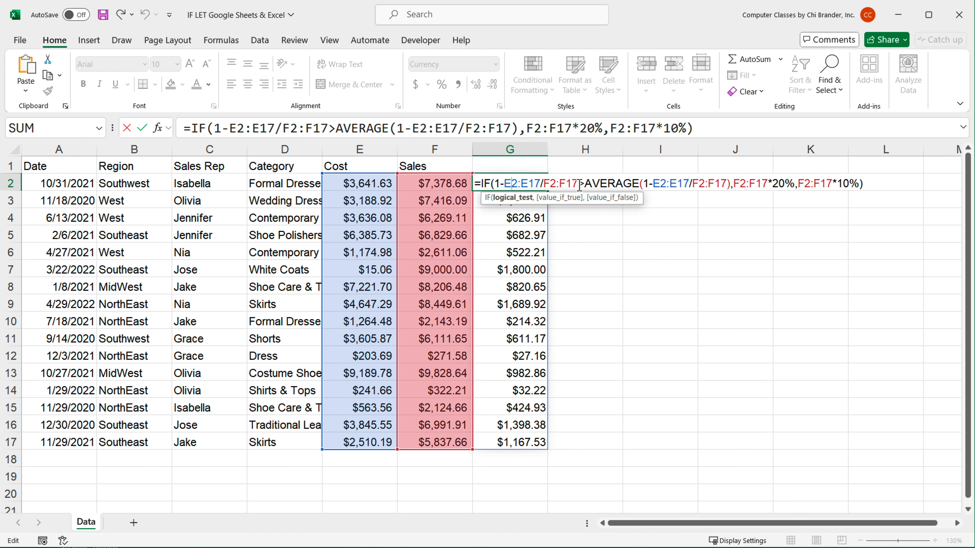
{"action": "left_click_drag", "start_coordinate": [578, 184], "coordinate": [500, 188]}
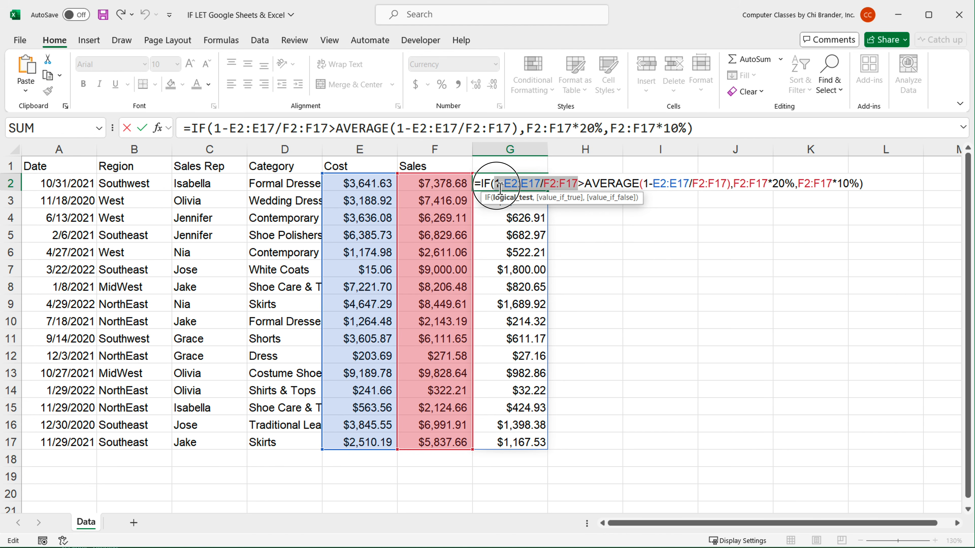
{"action": "left_click_drag", "start_coordinate": [644, 184], "coordinate": [730, 186]}
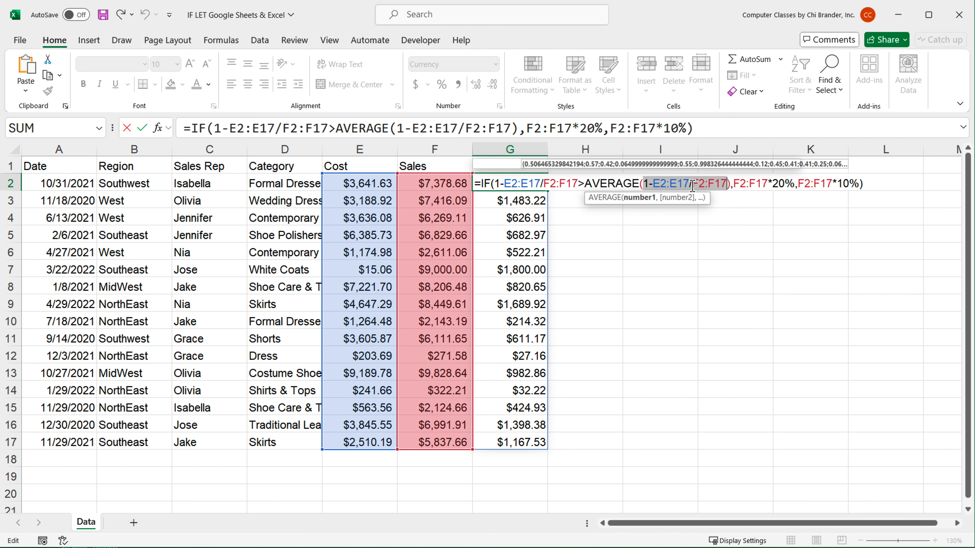
{"action": "left_click_drag", "start_coordinate": [495, 184], "coordinate": [581, 184]}
{"action": "key", "text": "ctrl+c"}
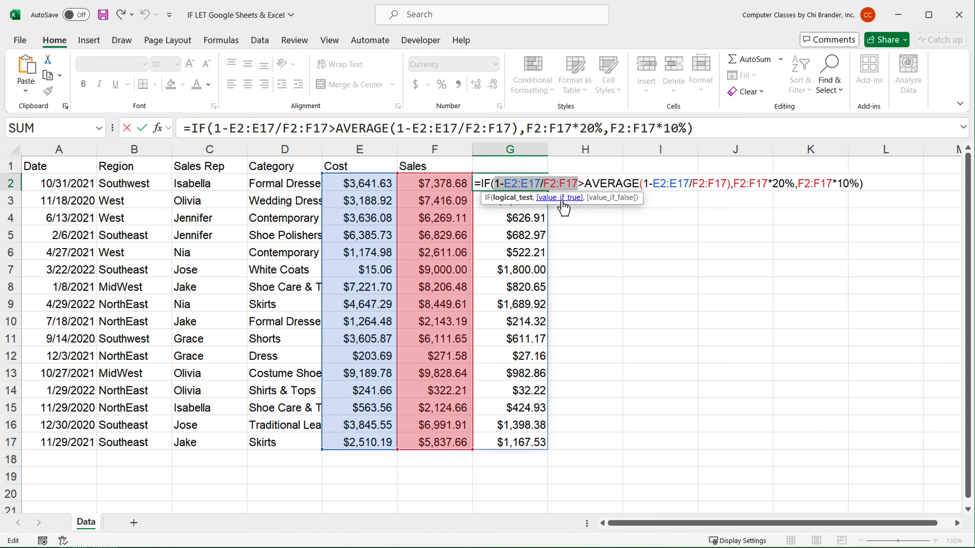
Insert LET(margins,1-E2:E17/F2:F17, between the equals sign and the IF in the G2 formula, using the copied expression as the name's value.
{"action": "left_click", "coordinate": [484, 186]}
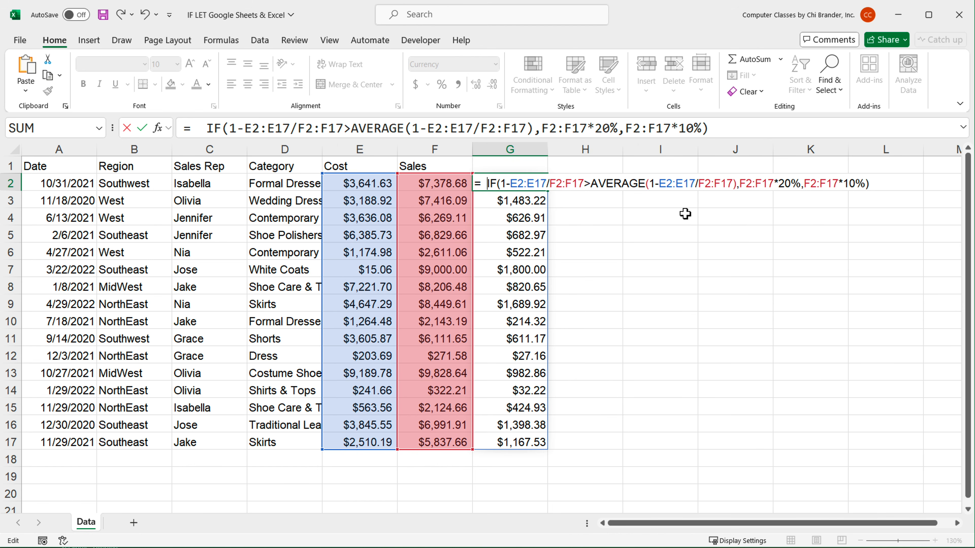
{"action": "left_click", "coordinate": [480, 180]}
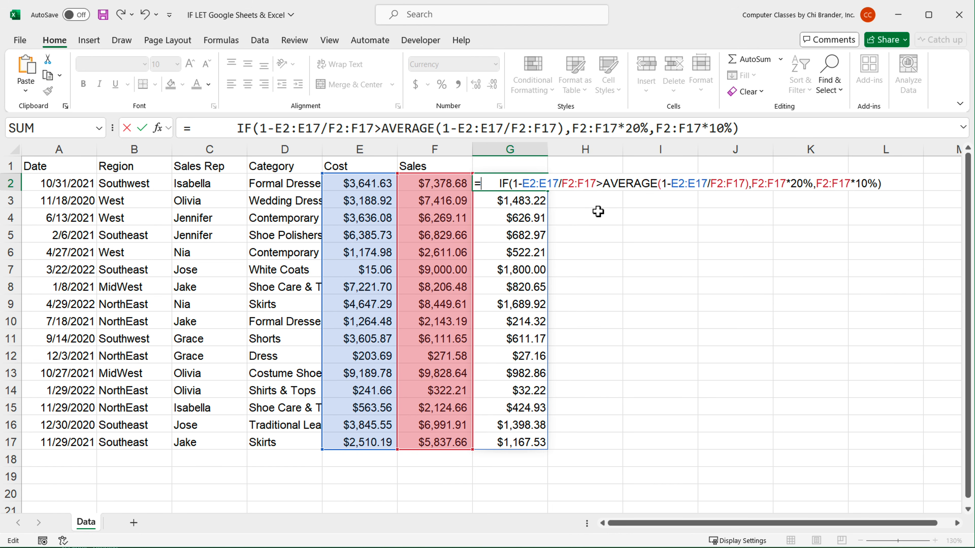
{"action": "type", "text": "LET"}
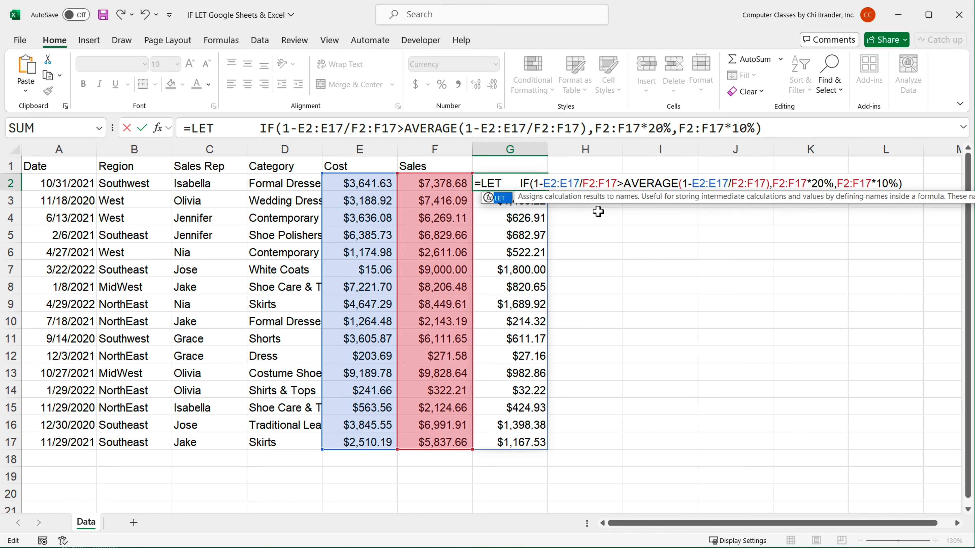
{"action": "type", "text": "("}
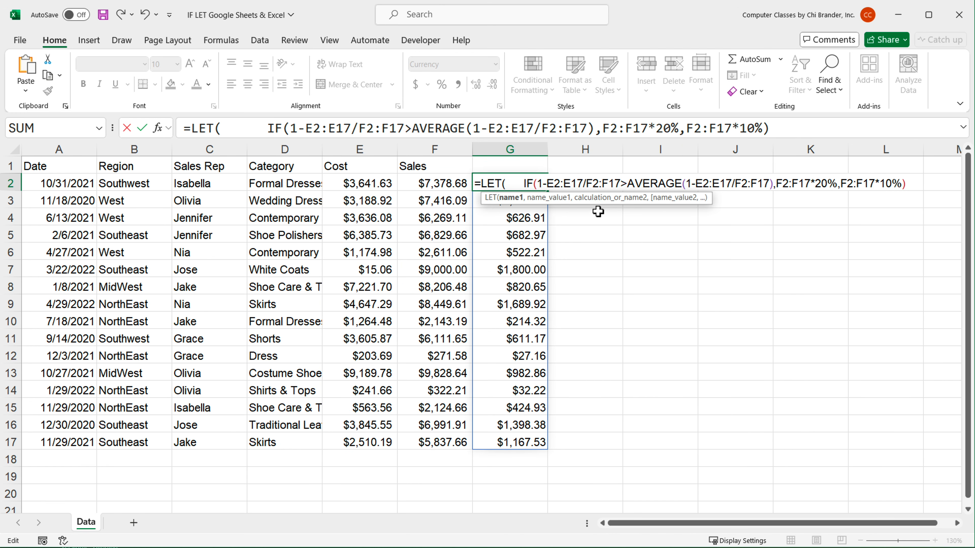
{"action": "type", "text": "margi"}
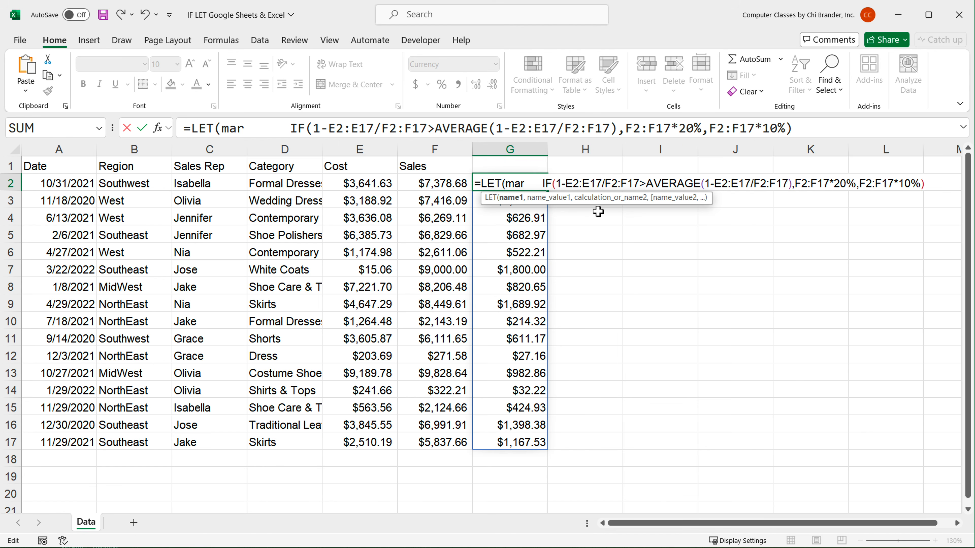
{"action": "type", "text": "ns"}
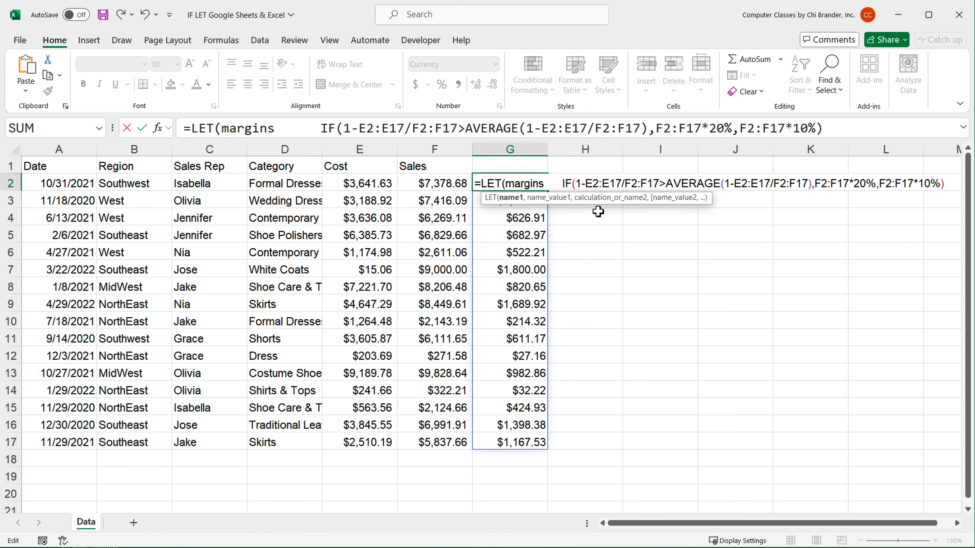
{"action": "type", "text": ","}
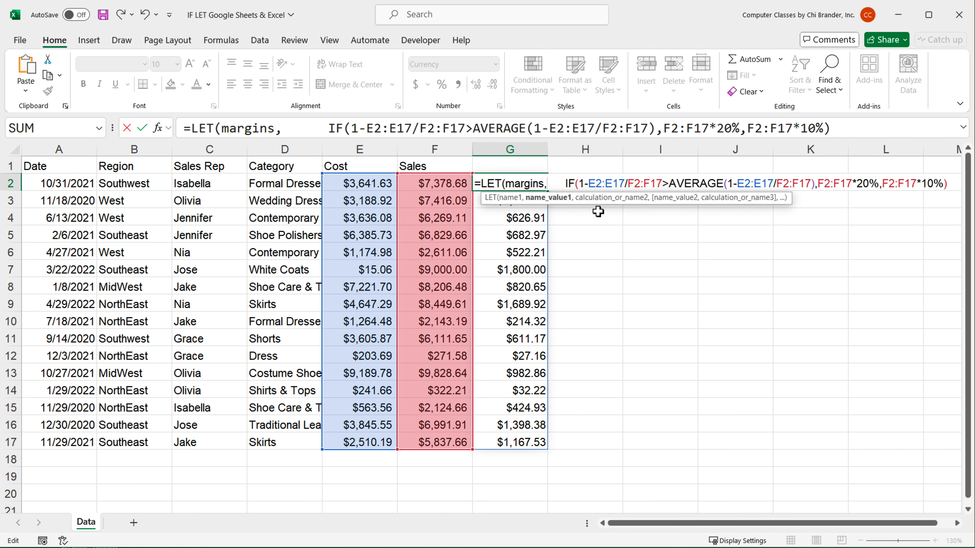
{"action": "key", "text": "ctrl+v"}
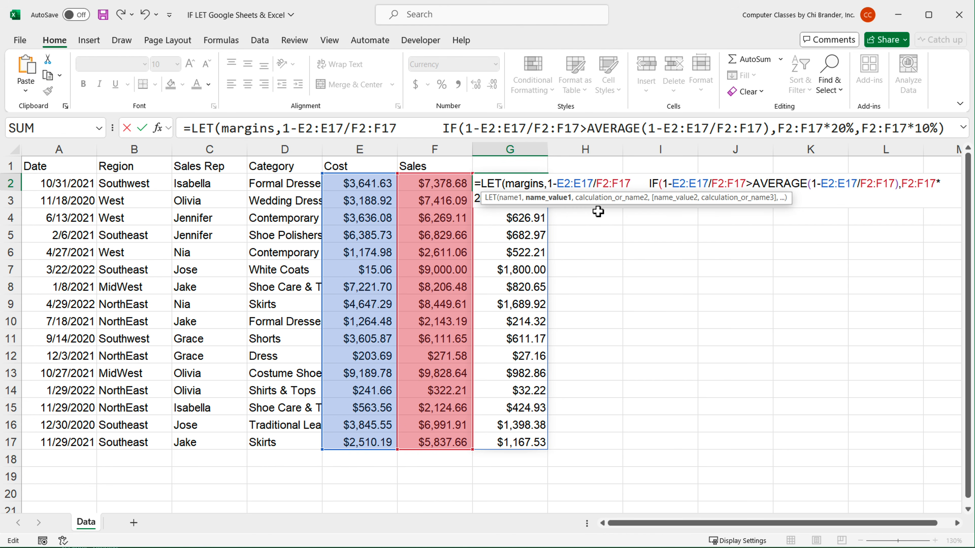
{"action": "type", "text": ","}
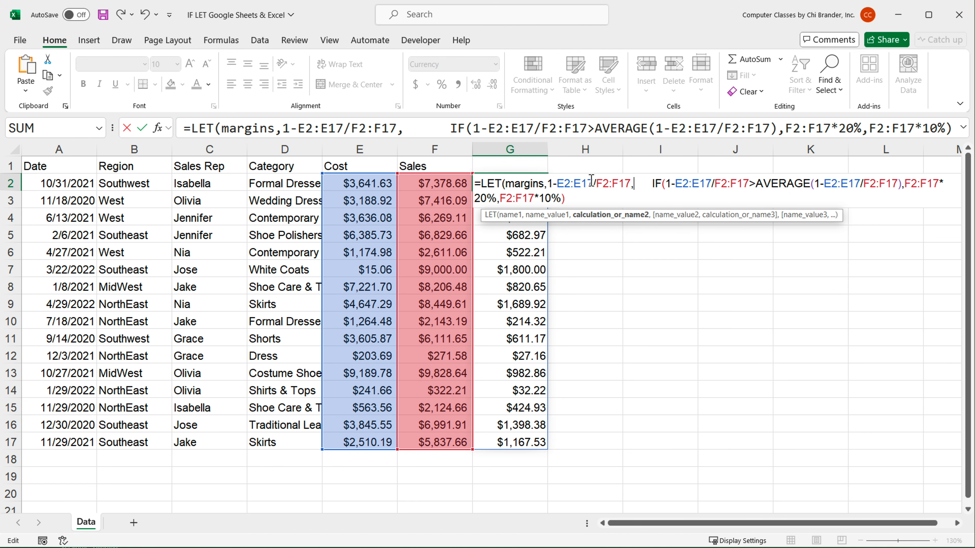
Remove the extra spaces before IF in the G2 formula, leaving a single space after the margins definition.
{"action": "double_click", "coordinate": [536, 184]}
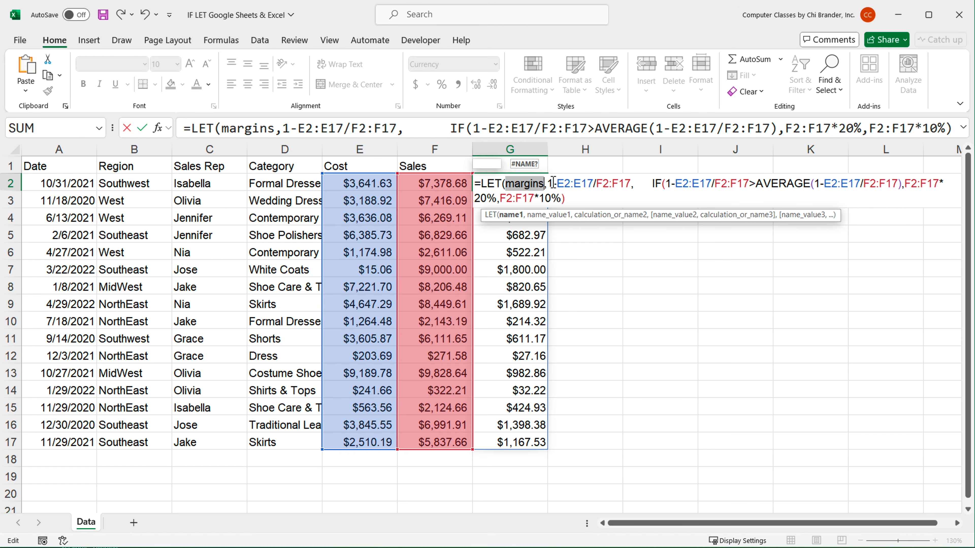
{"action": "left_click_drag", "start_coordinate": [547, 183], "coordinate": [629, 185]}
{"action": "left_click", "coordinate": [659, 184]}
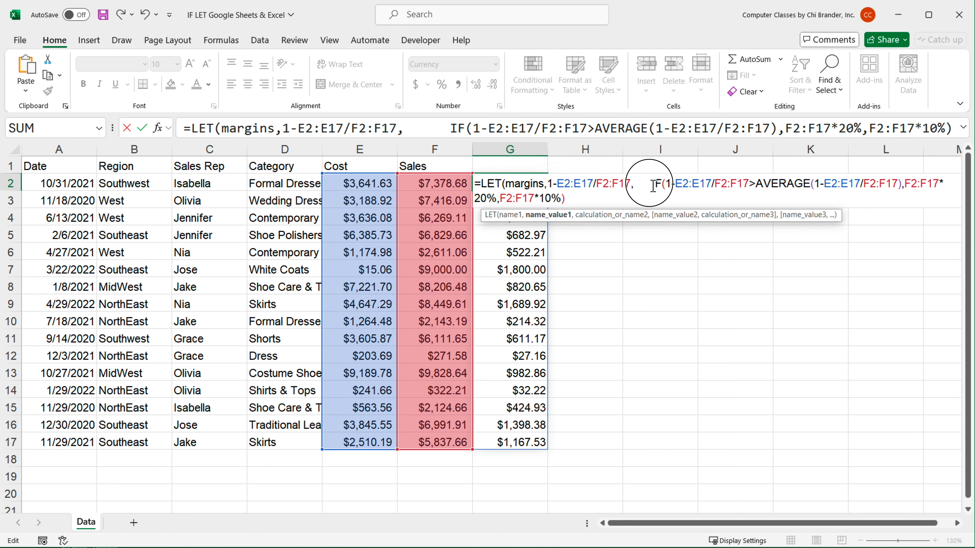
{"action": "key", "text": "BackSpace"}
{"action": "key", "text": "BackSpace"}
{"action": "key", "text": "BackSpace"}
{"action": "key", "text": "BackSpace"}
{"action": "key", "text": "BackSpace"}
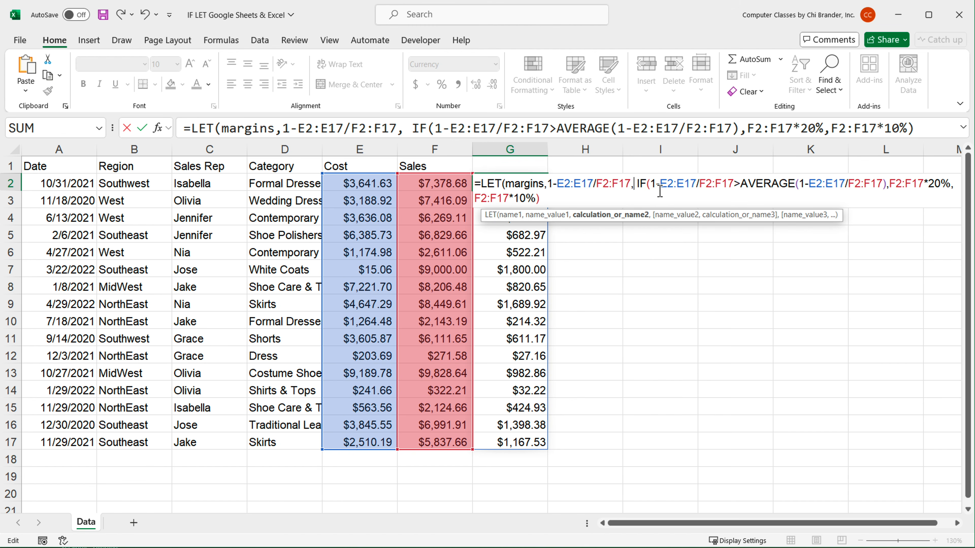
Replace both 1-E2:E17/F2:F17 expressions inside the IF with margins, and close the LET function to complete the G2 formula.
{"action": "double_click", "coordinate": [530, 185]}
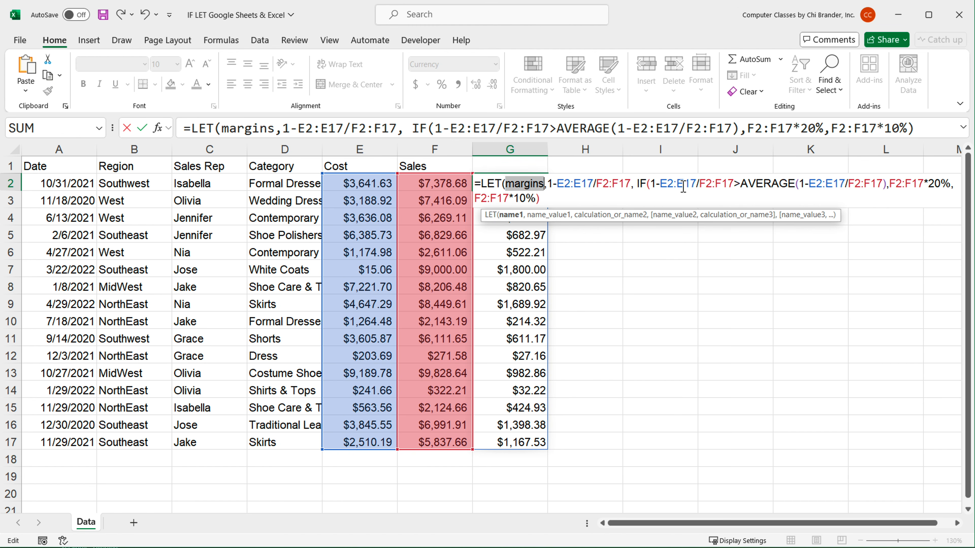
{"action": "left_click_drag", "start_coordinate": [733, 184], "coordinate": [655, 187]}
{"action": "type", "text": "margins"}
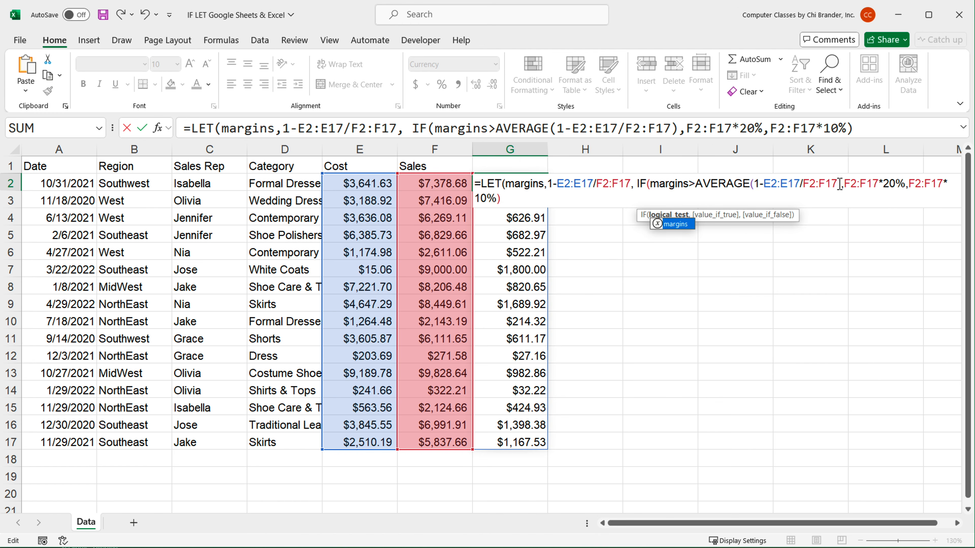
{"action": "left_click_drag", "start_coordinate": [839, 185], "coordinate": [754, 185]}
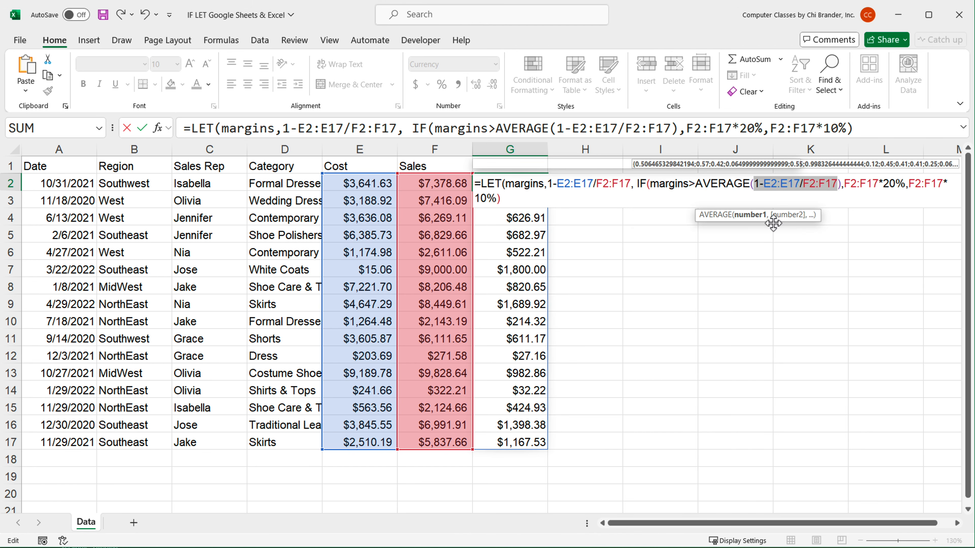
{"action": "type", "text": "margins"}
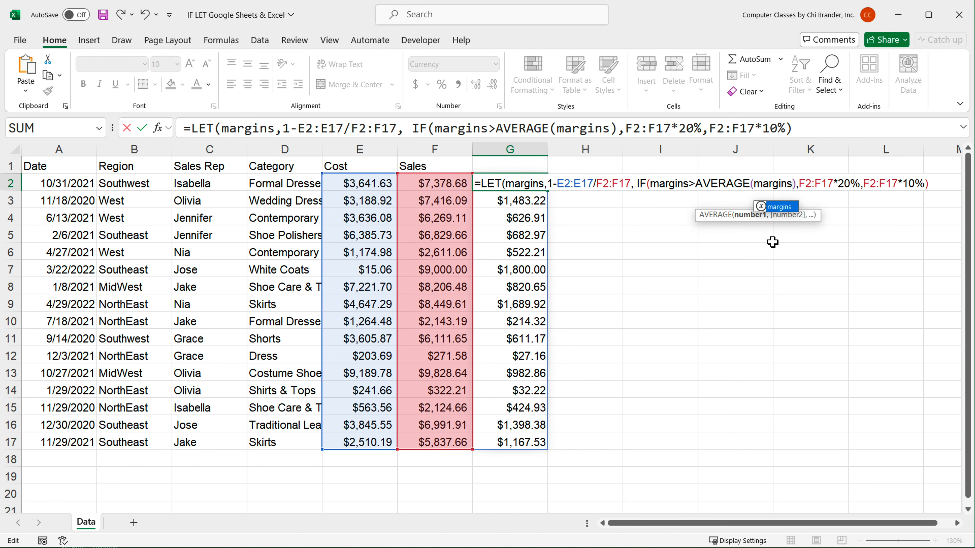
{"action": "left_click", "coordinate": [938, 185]}
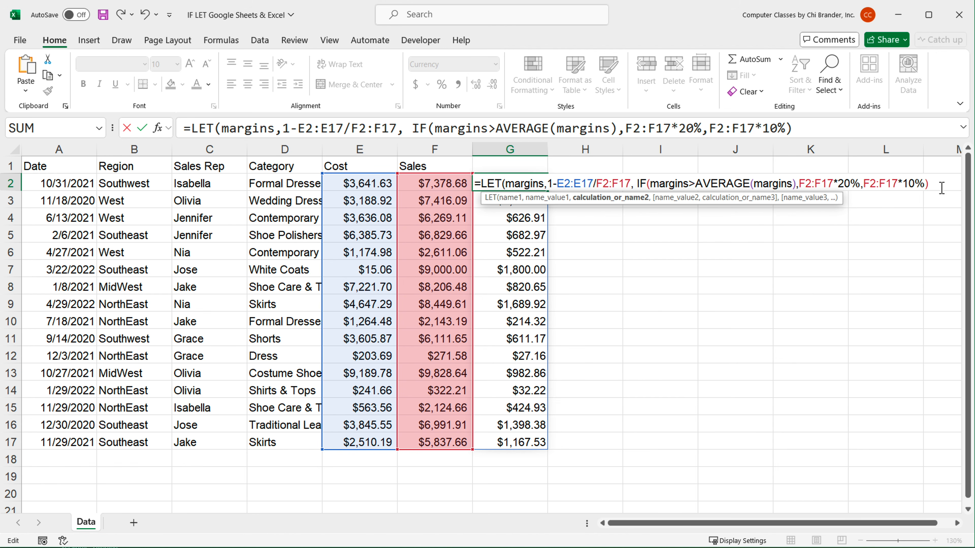
{"action": "type", "text": ")"}
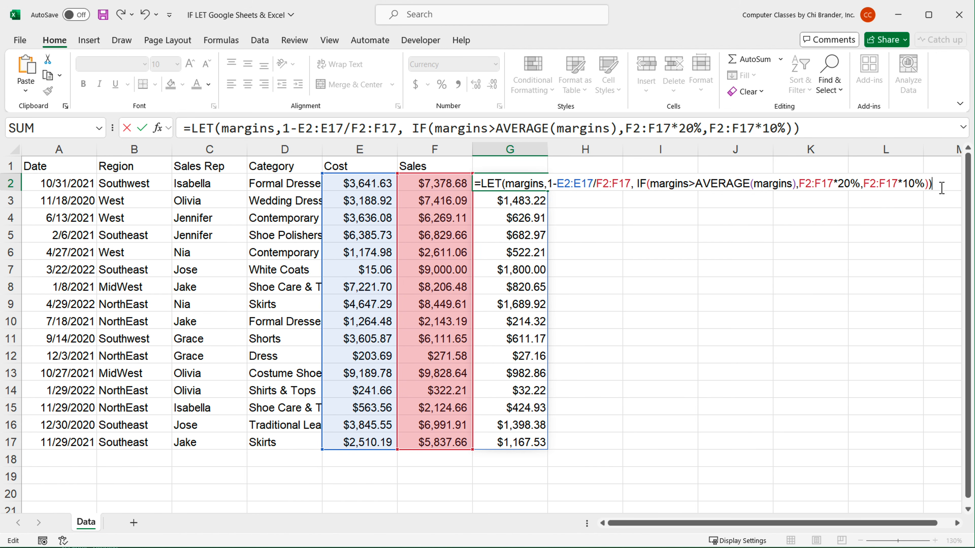
{"action": "key", "text": "Return"}
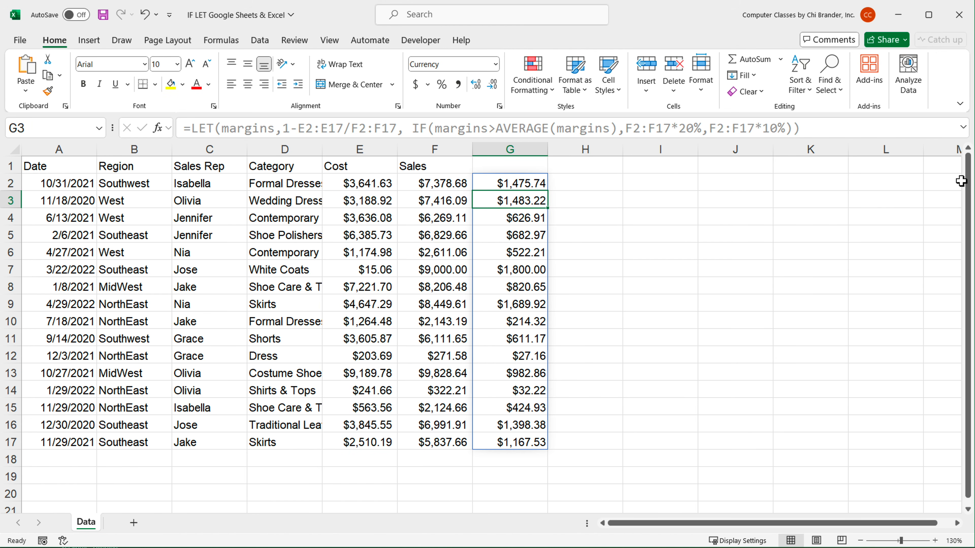
Copy the entire LET formula from G2 and leave the cell unchanged.
{"action": "double_click", "coordinate": [521, 184]}
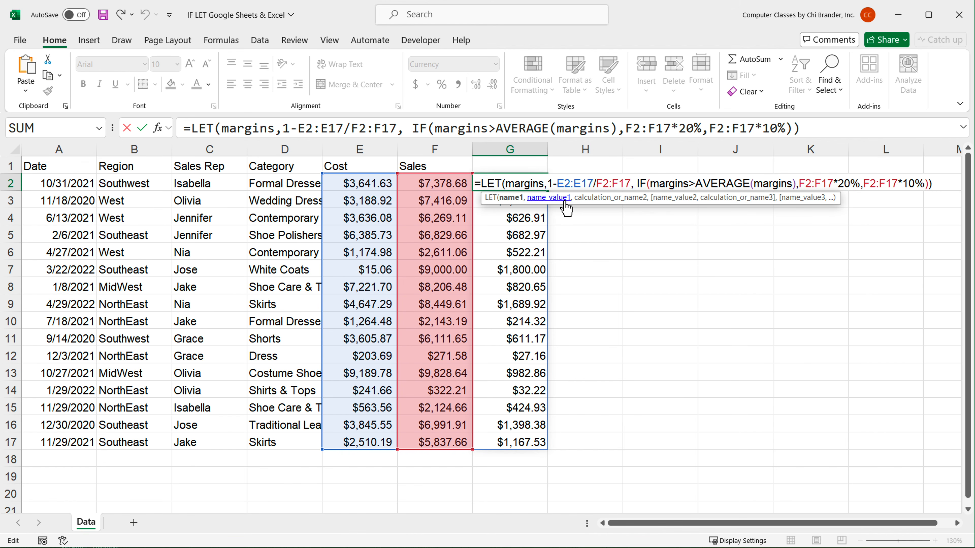
{"action": "triple_click", "coordinate": [744, 188]}
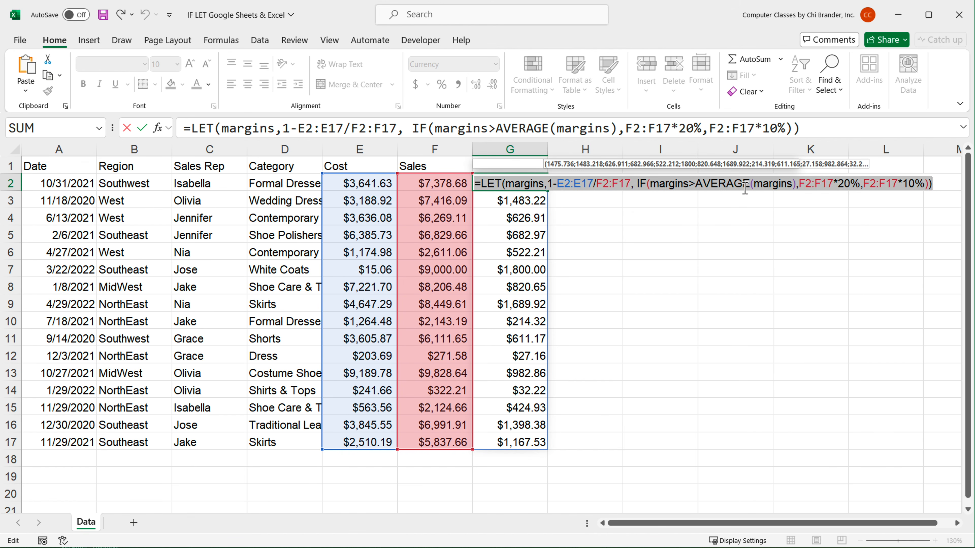
{"action": "key", "text": "ctrl+c"}
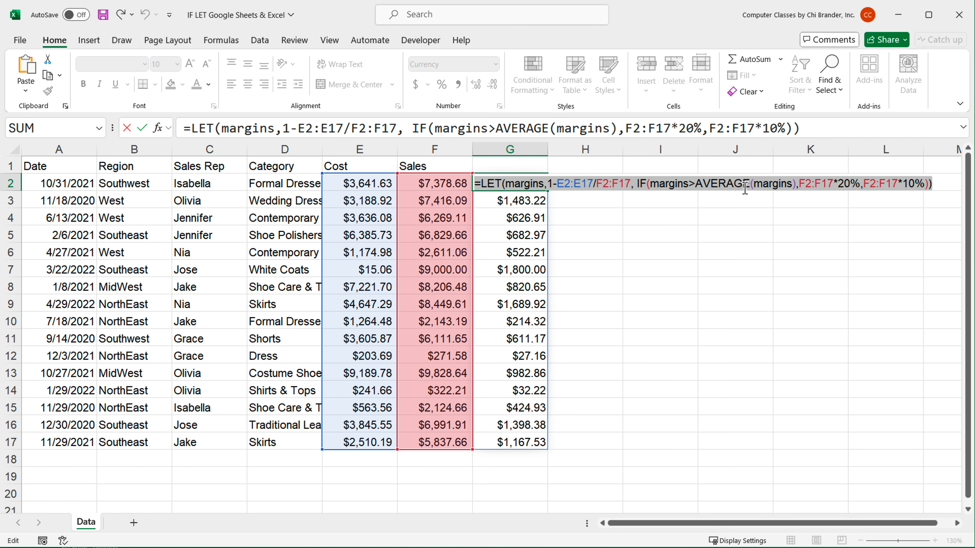
{"action": "key", "text": "Escape"}
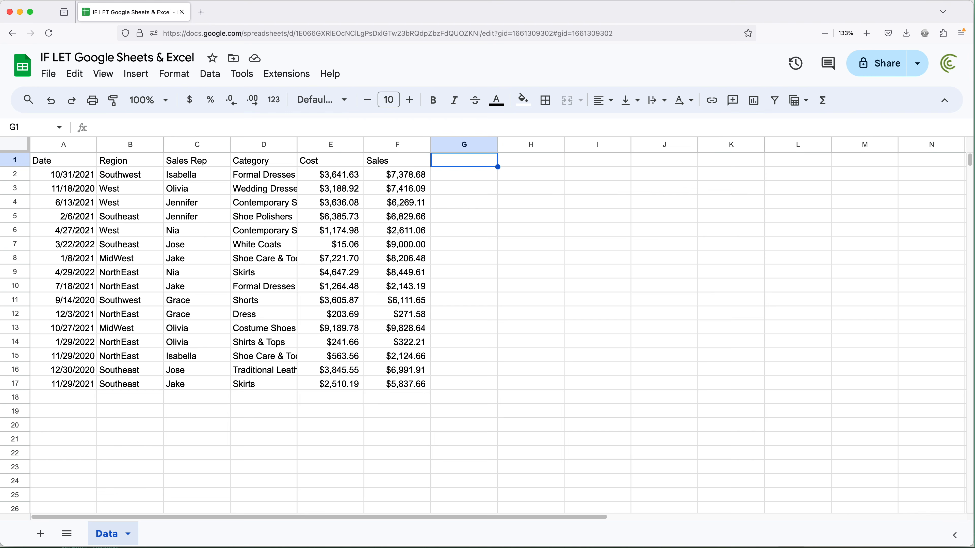
Switch to the Google Sheets version, paste the copied LET formula into G2, and check cells G3:G17 for results.
{"action": "double_click", "coordinate": [471, 175]}
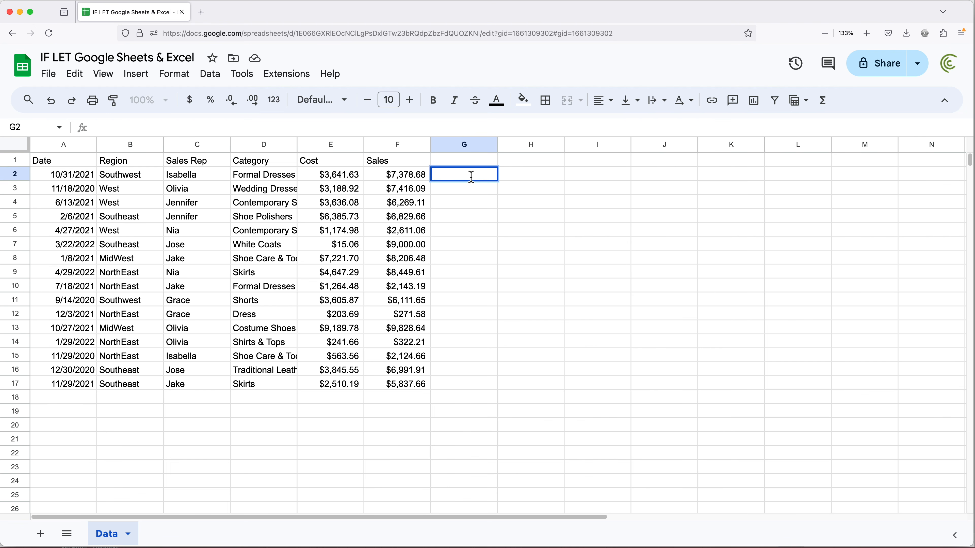
{"action": "key", "text": "super+v"}
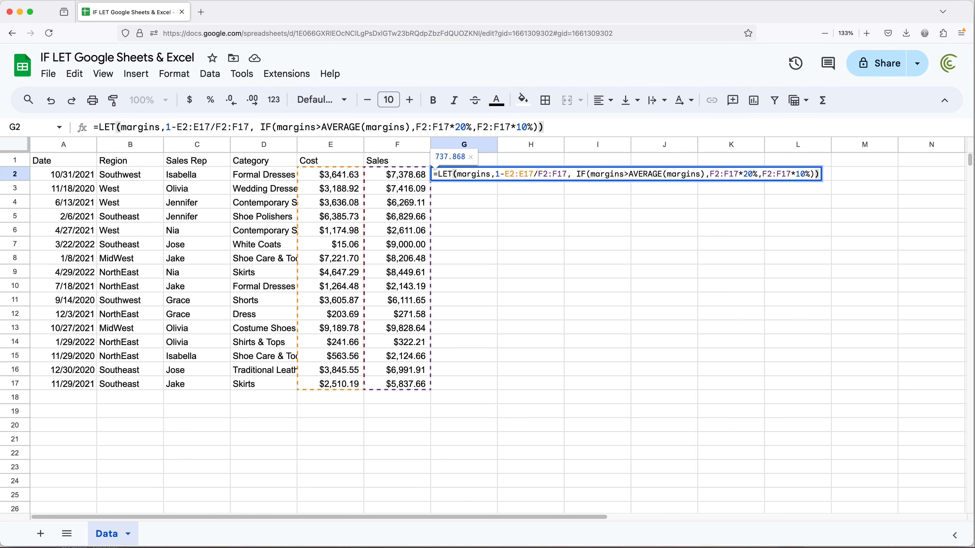
{"action": "key", "text": "Return"}
{"action": "left_click", "coordinate": [458, 178]}
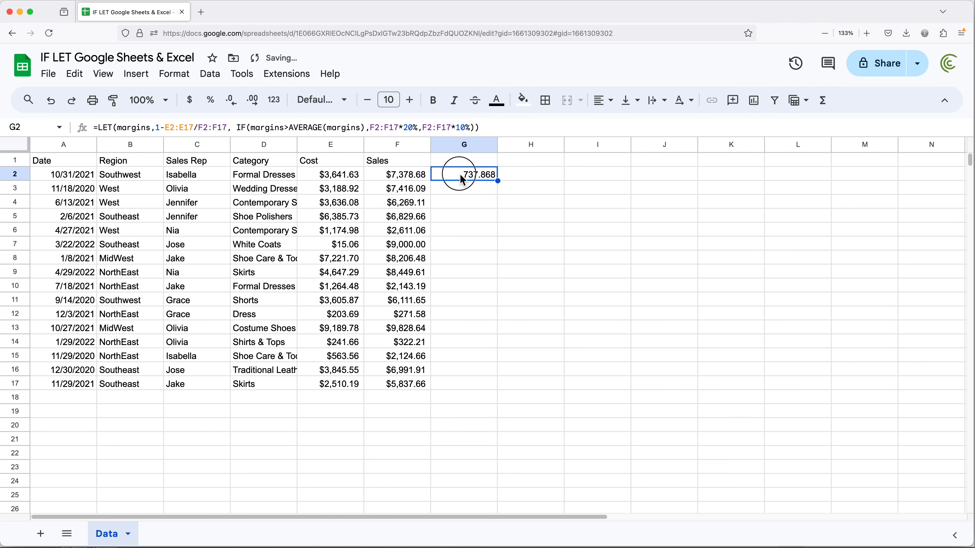
{"action": "left_click_drag", "start_coordinate": [473, 193], "coordinate": [461, 380]}
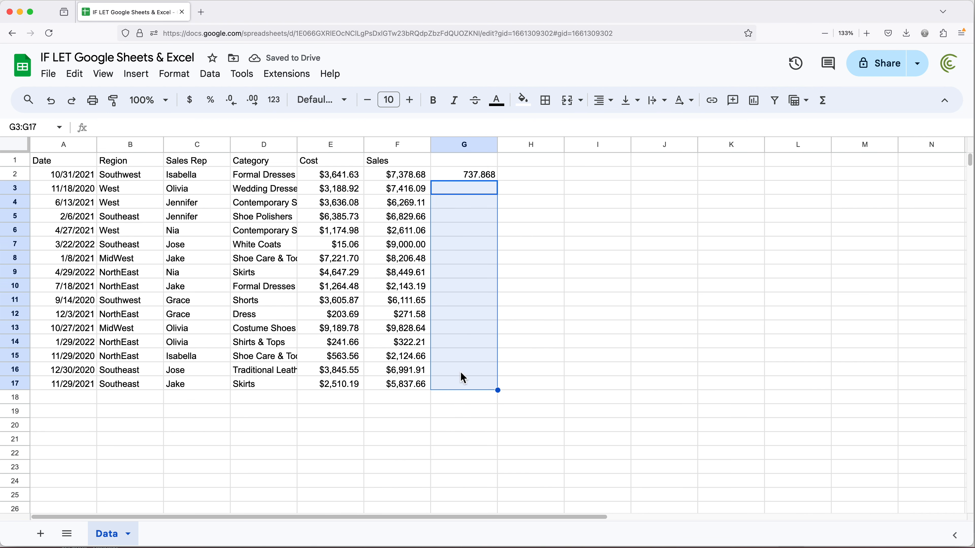
Wrap the LET formula in G2 in ARRAYFORMULA.
{"action": "double_click", "coordinate": [471, 178]}
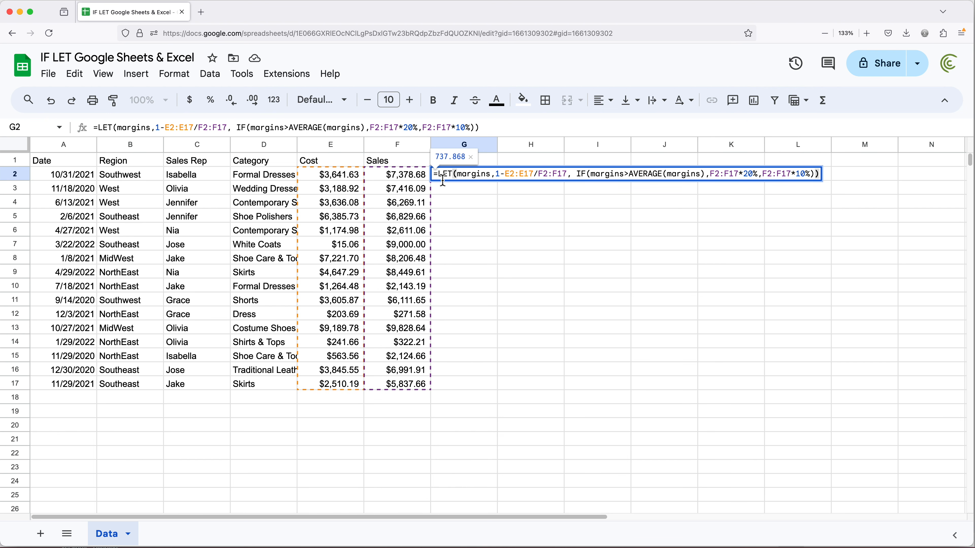
{"action": "left_click", "coordinate": [439, 175]}
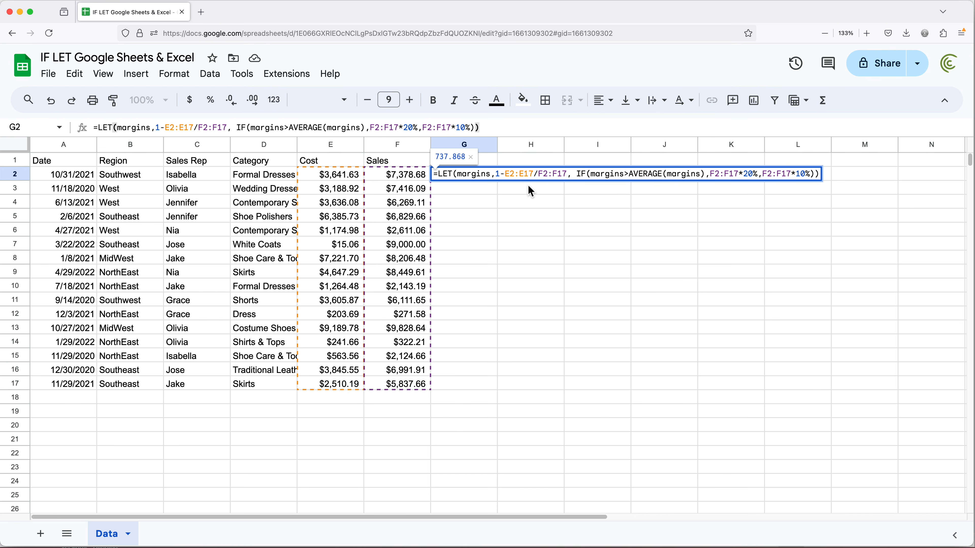
{"action": "type", "text": "ARRAY"}
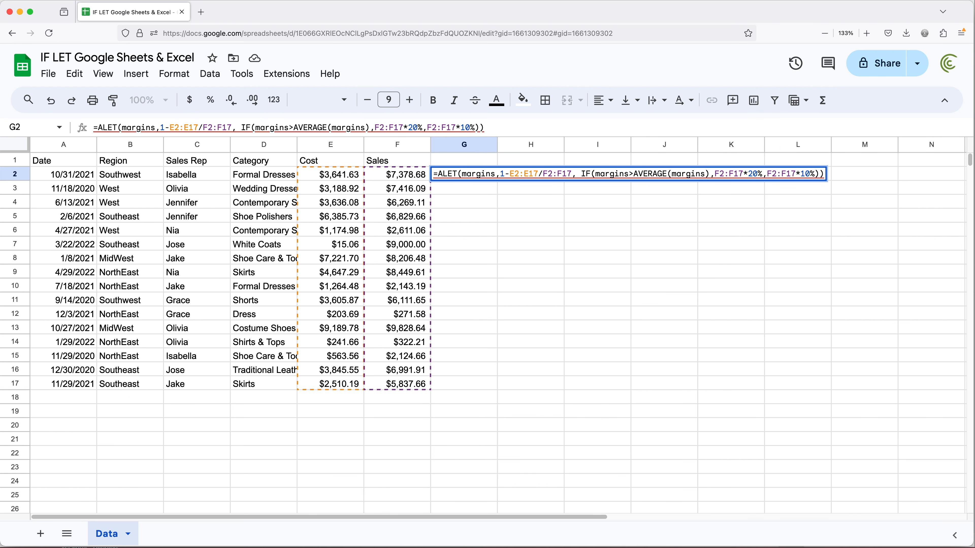
{"action": "type", "text": "FORMULA"}
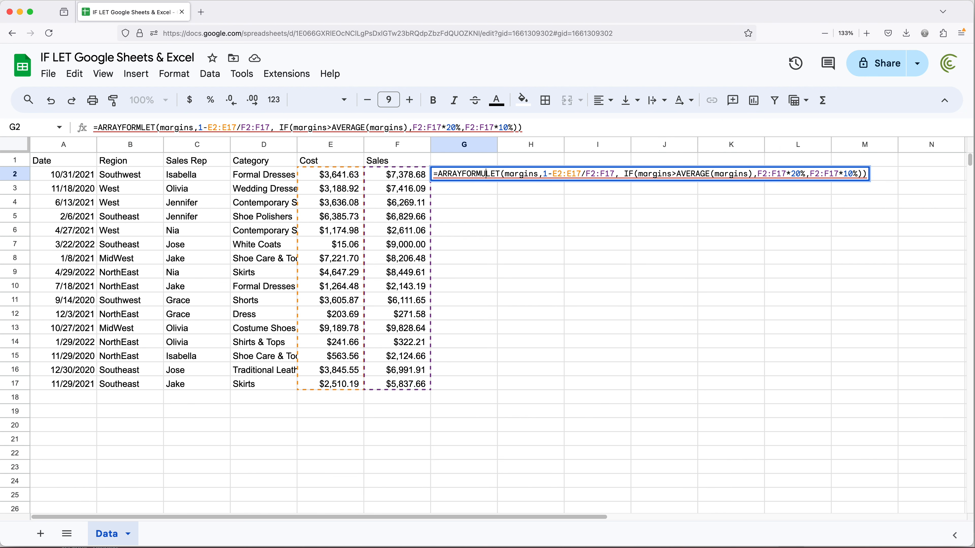
{"action": "type", "text": "("}
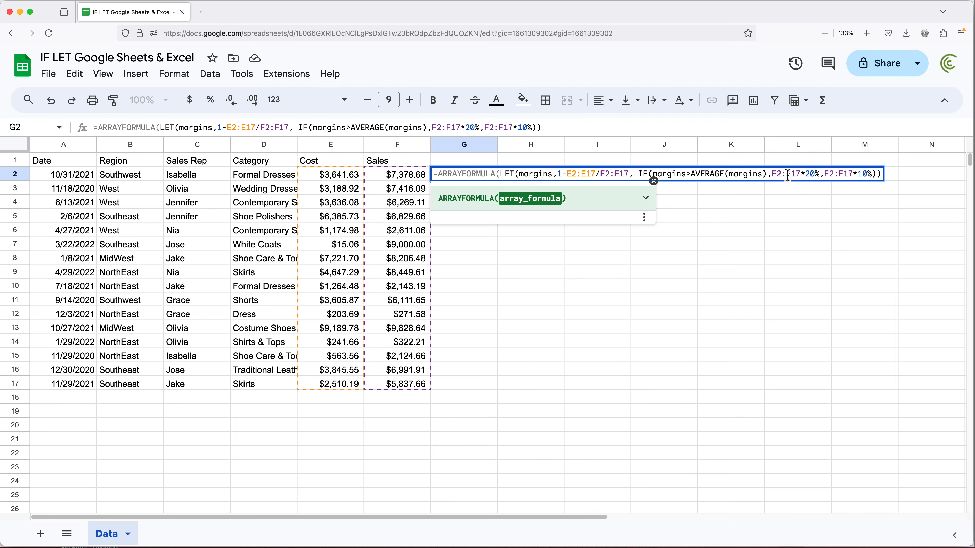
{"action": "left_click", "coordinate": [881, 174]}
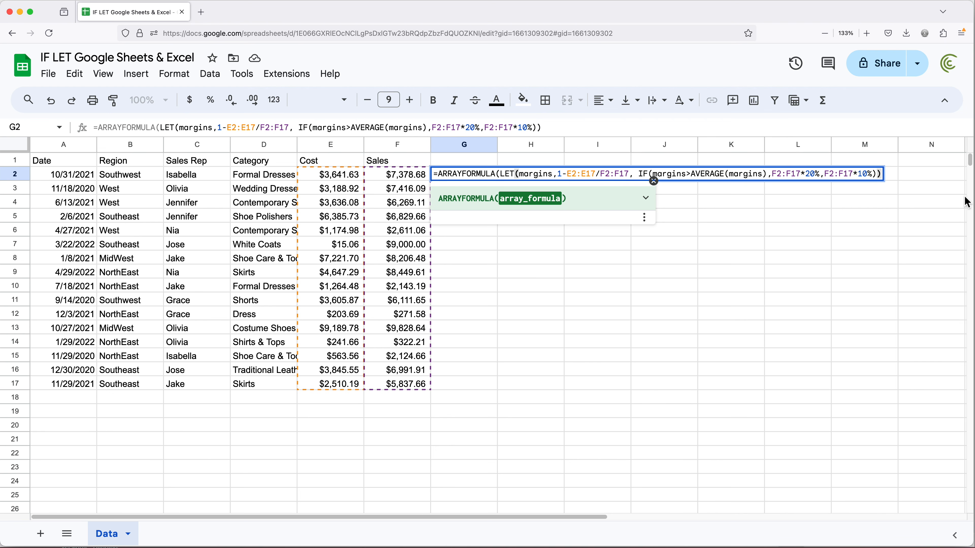
{"action": "type", "text": ")"}
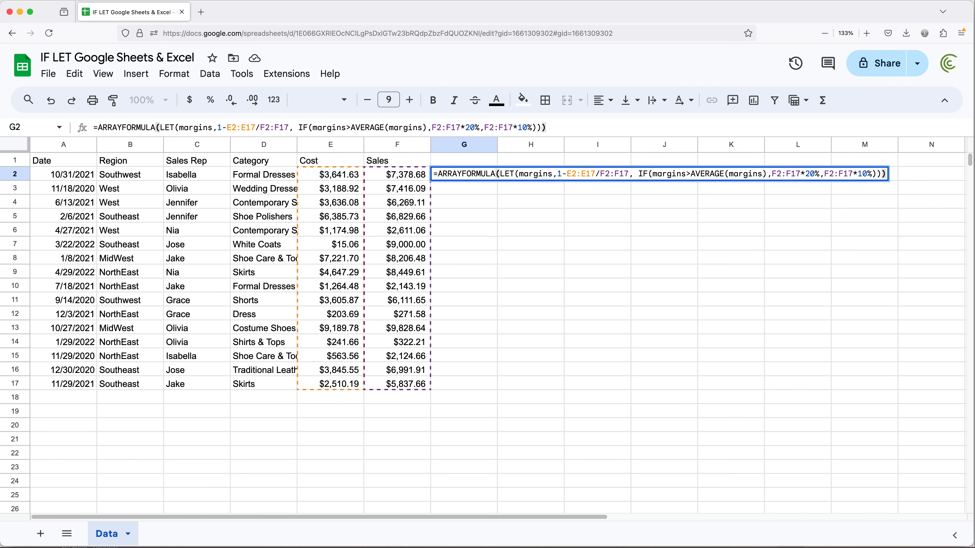
{"action": "key", "text": "Return"}
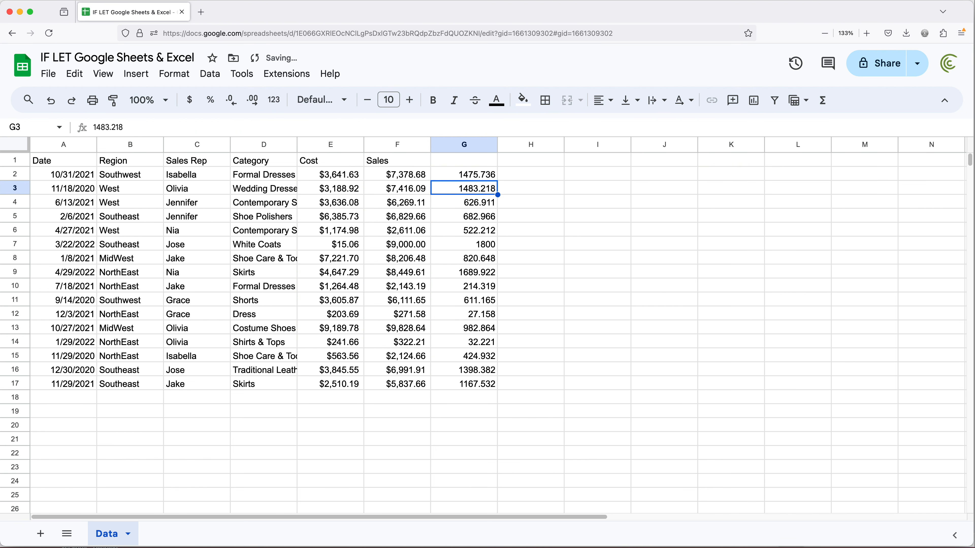
Format column G as currency, and open the formula in G2 for review.
{"action": "left_click", "coordinate": [465, 144]}
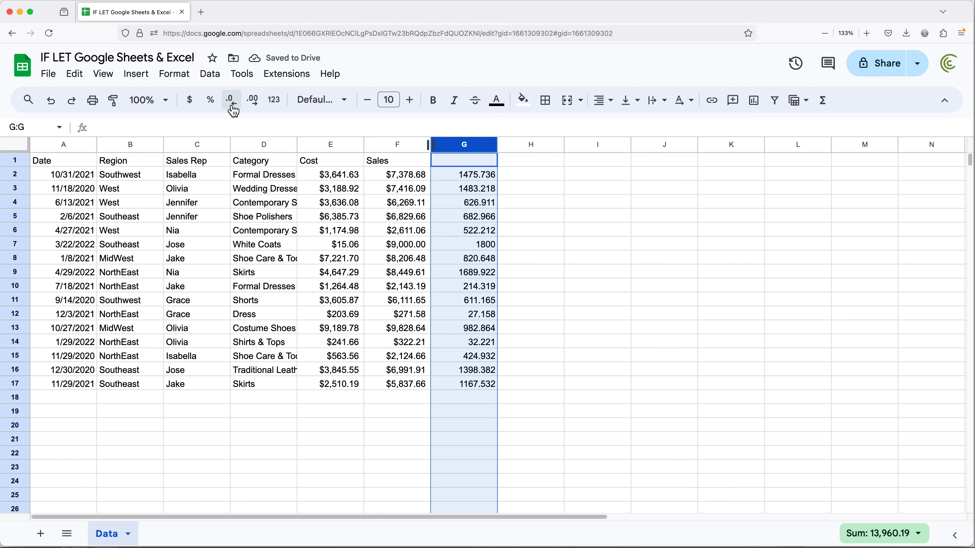
{"action": "left_click", "coordinate": [190, 103]}
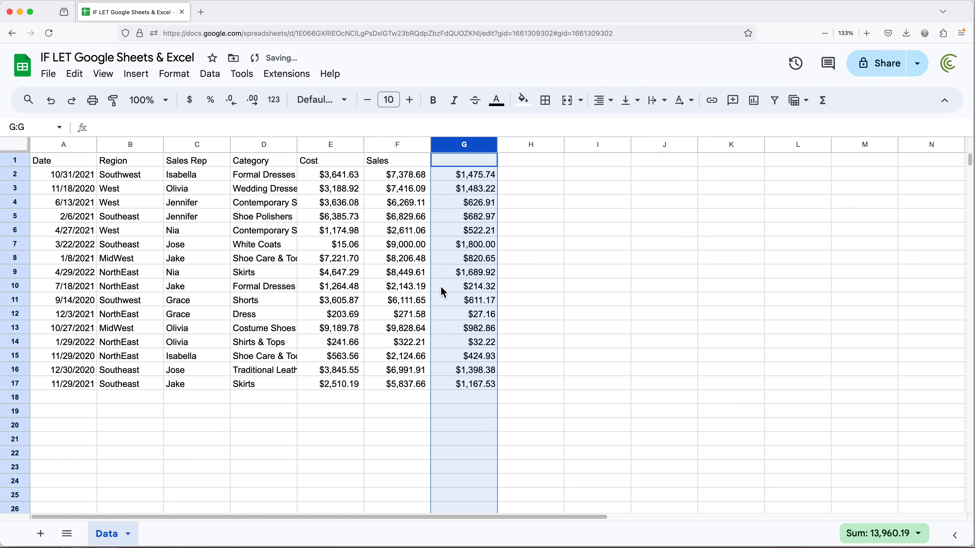
{"action": "double_click", "coordinate": [490, 174]}
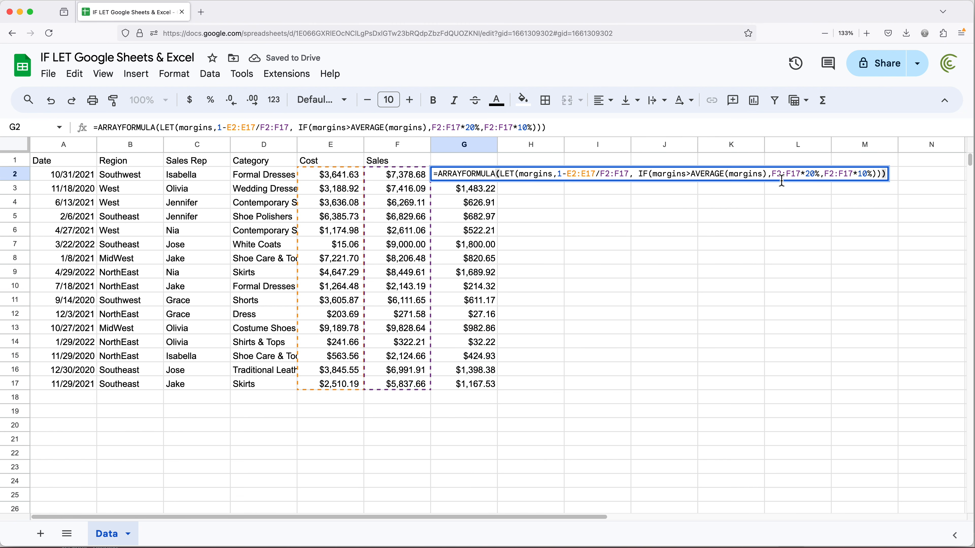